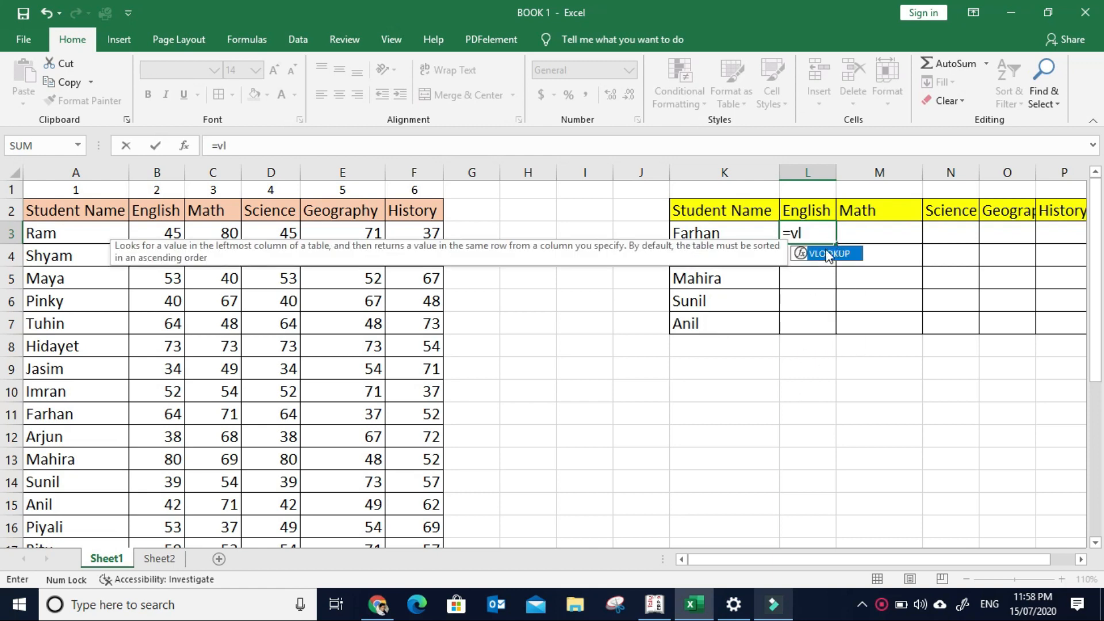
Insert the VLOOKUP function in L3, bring up its function arguments, and set the lookup value to K3
double_click(828, 256)
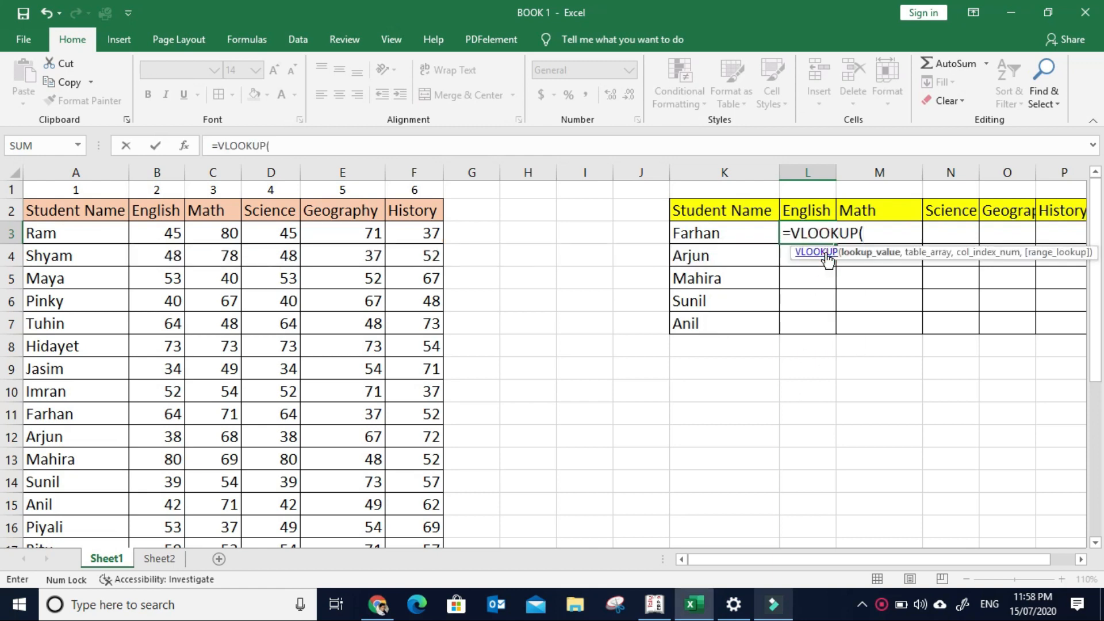
click(185, 146)
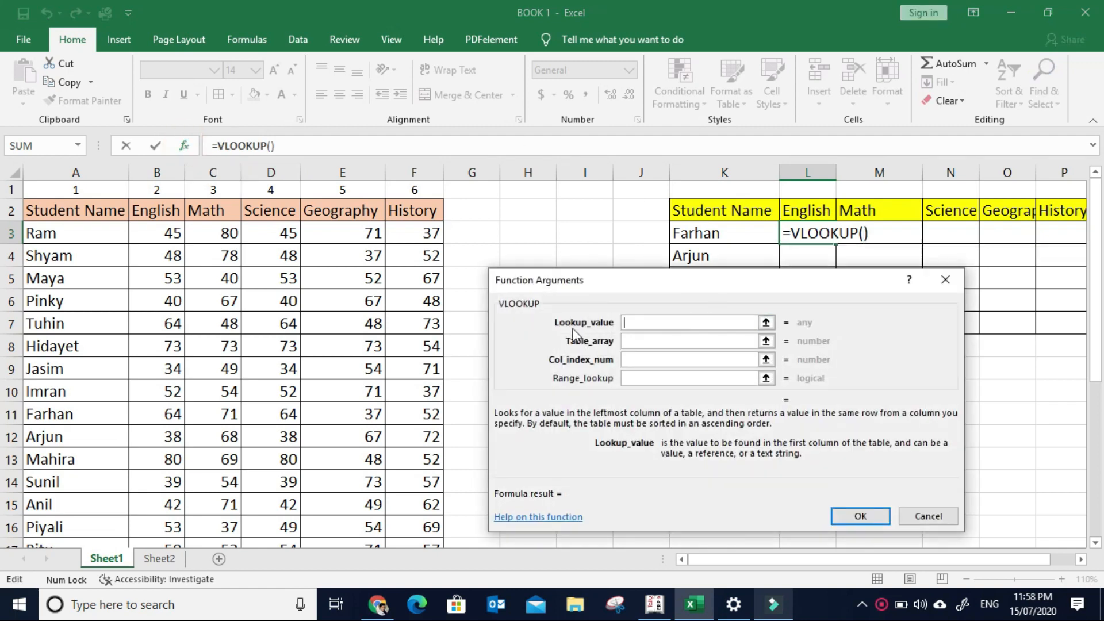
drag(687, 282, 663, 317)
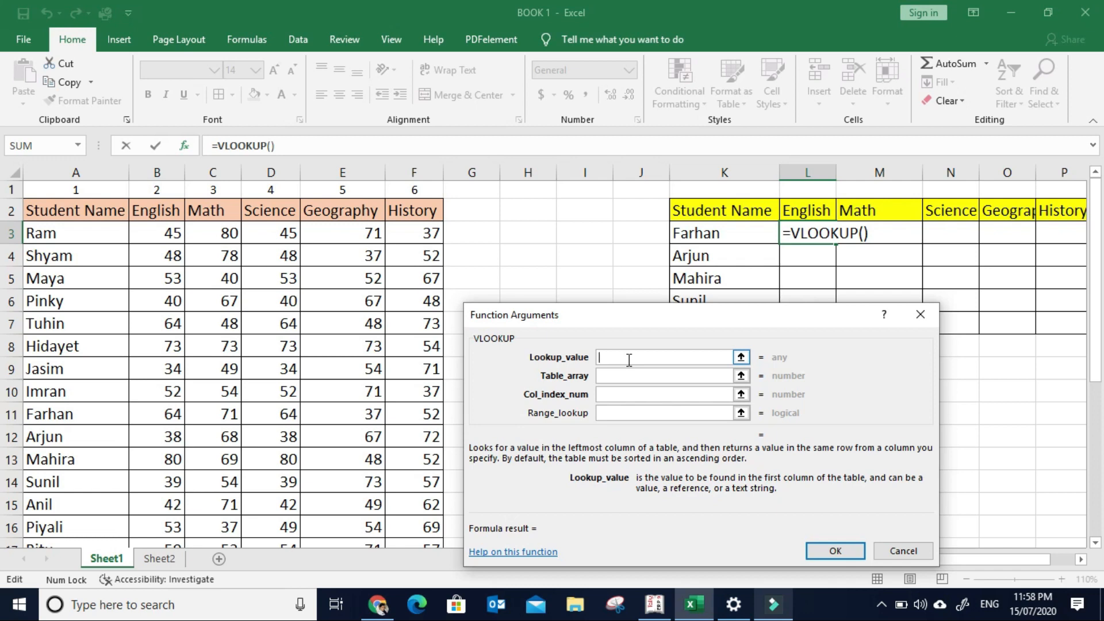
click(699, 234)
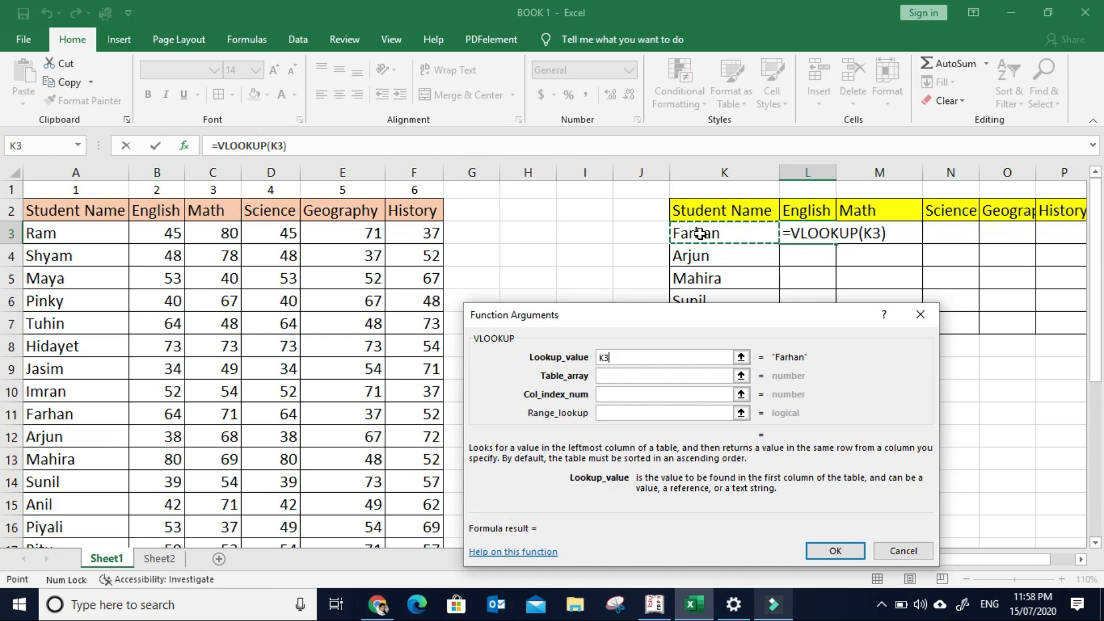
Set the VLOOKUP table array to the whole source marks table, A2:F28
click(635, 377)
click(92, 211)
key(shift+Right)
key(shift+Right)
key(shift+Right)
key(shift+Right)
key(shift+Right)
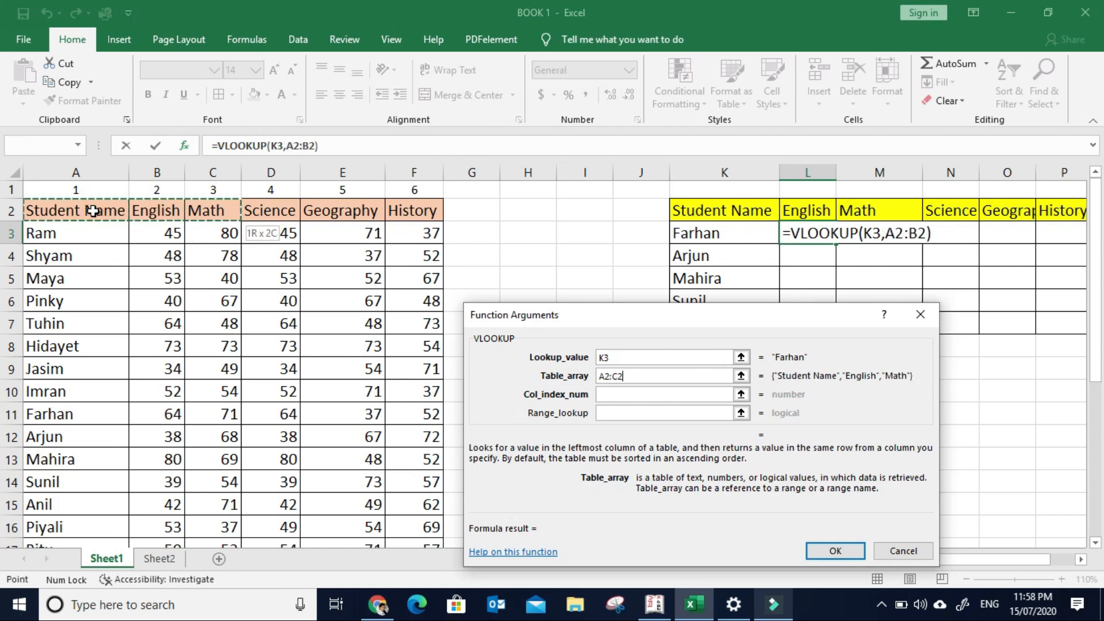
key(ctrl+shift+Down)
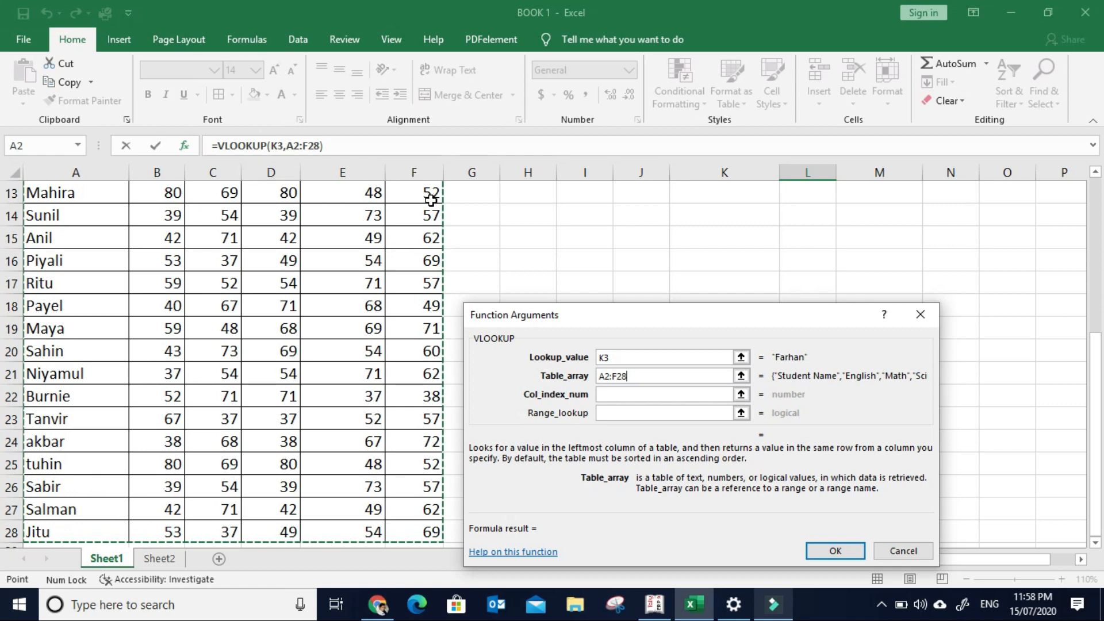
Complete the VLOOKUP in L3 with column index number 2 and range lookup 0
click(625, 393)
drag(1096, 384, 1097, 225)
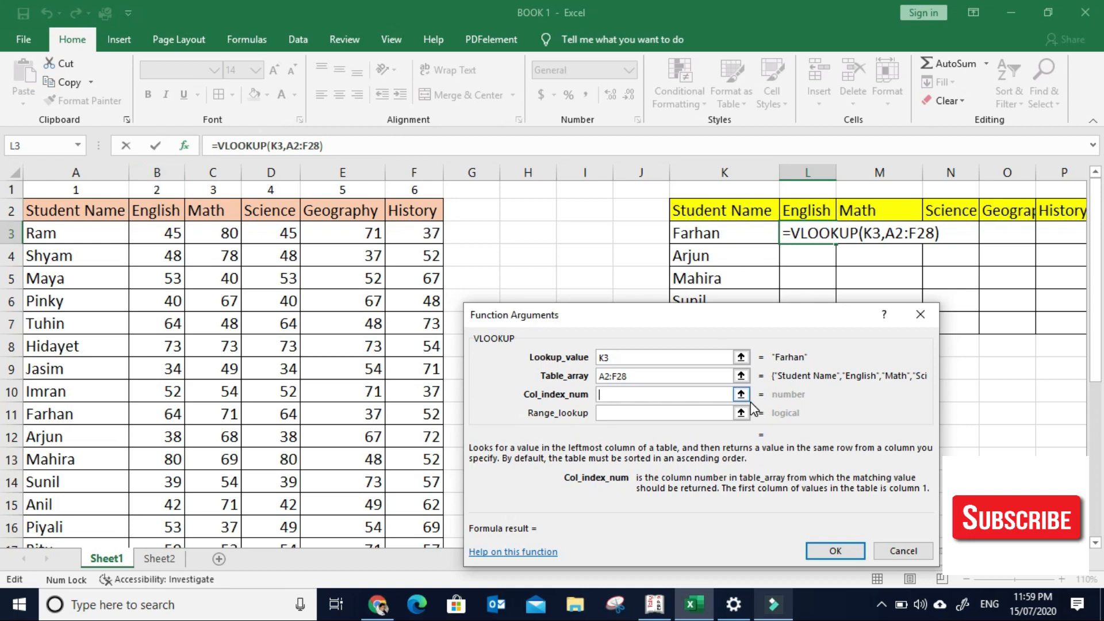
text(2)
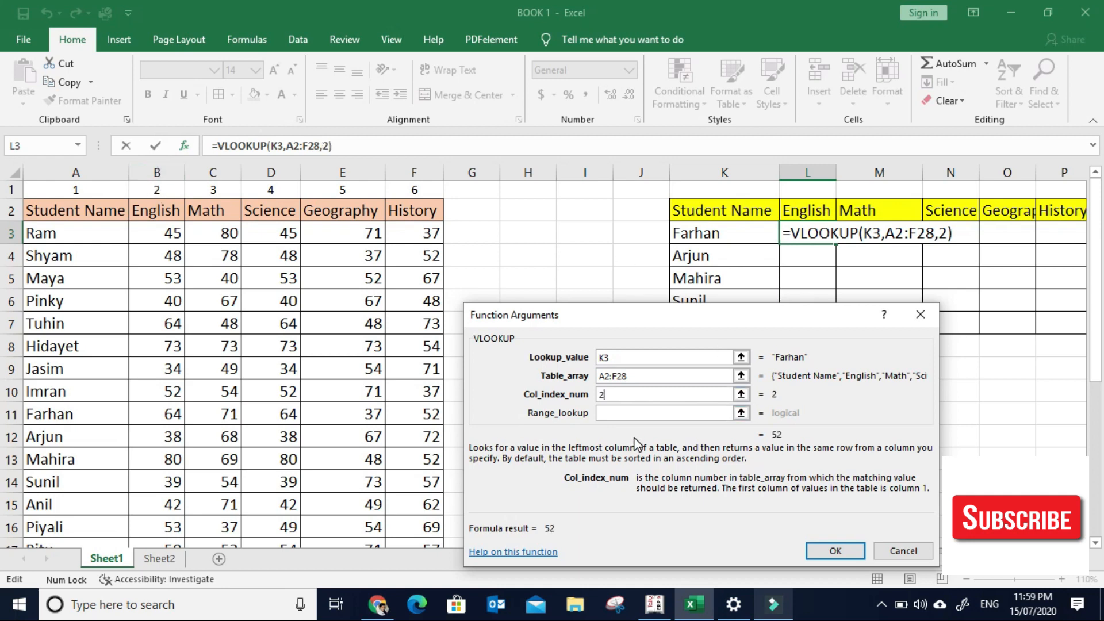
click(612, 413)
text(0)
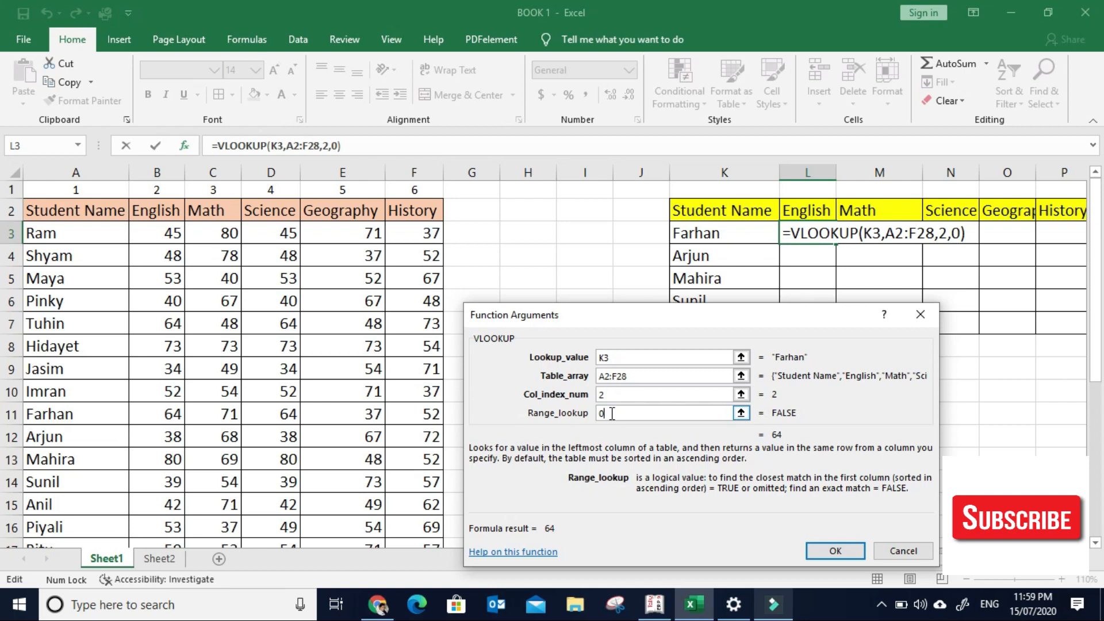
click(831, 550)
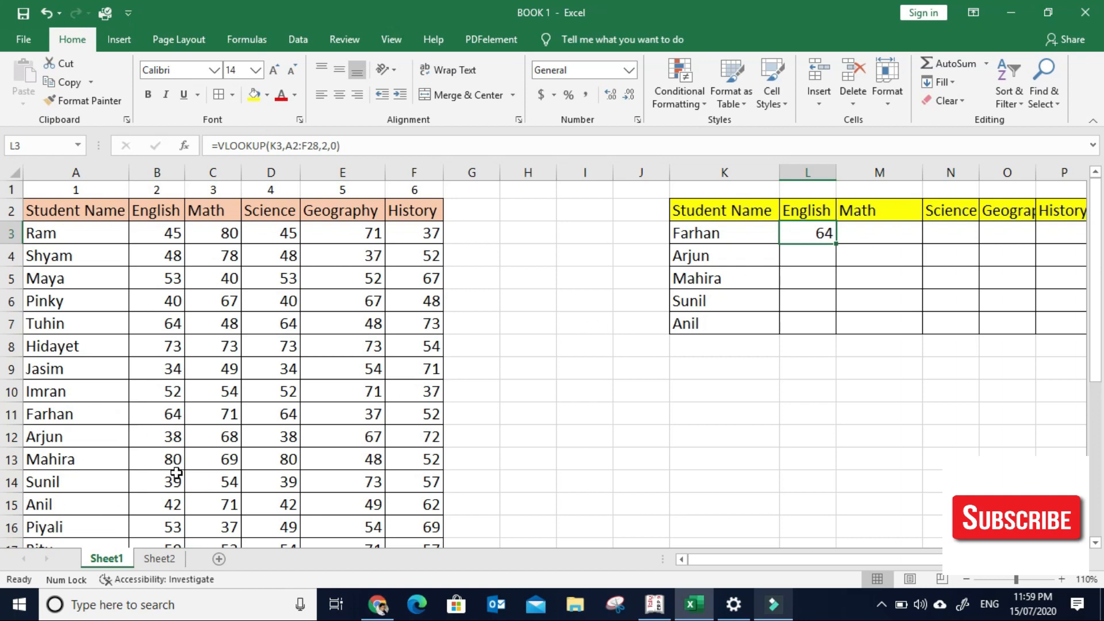
Fill the matching English mark in B11 of the source table with yellow
click(167, 414)
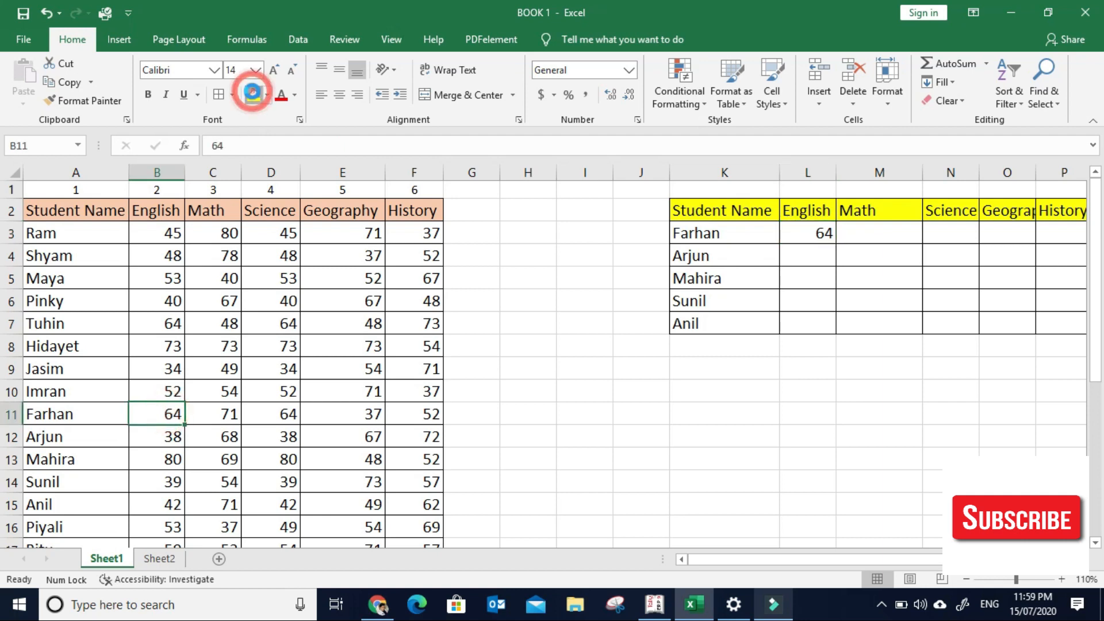
click(253, 94)
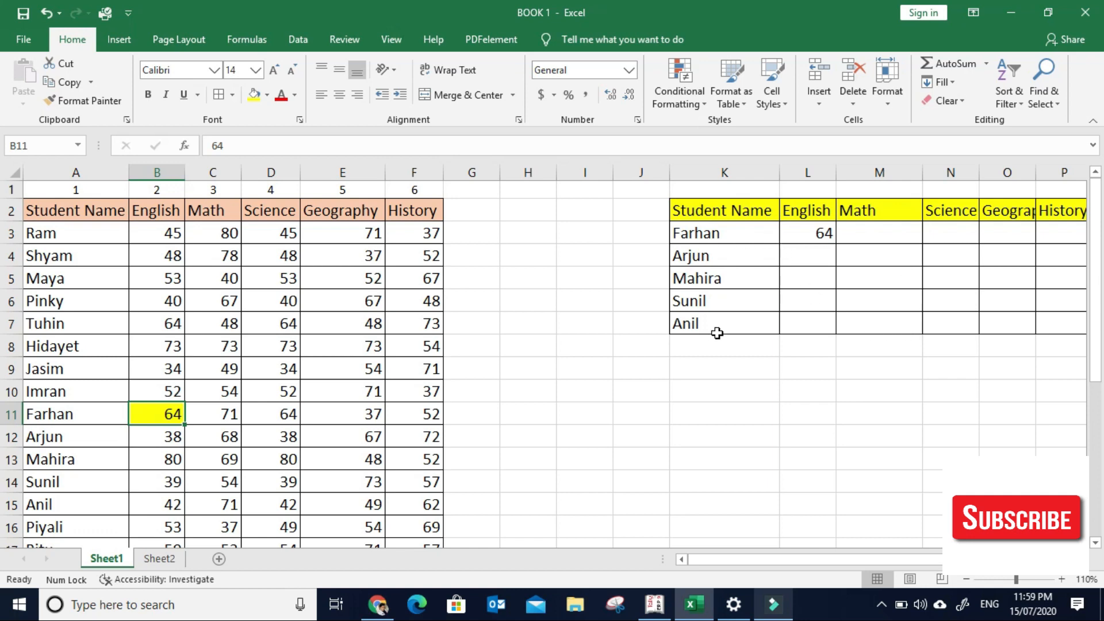
click(816, 306)
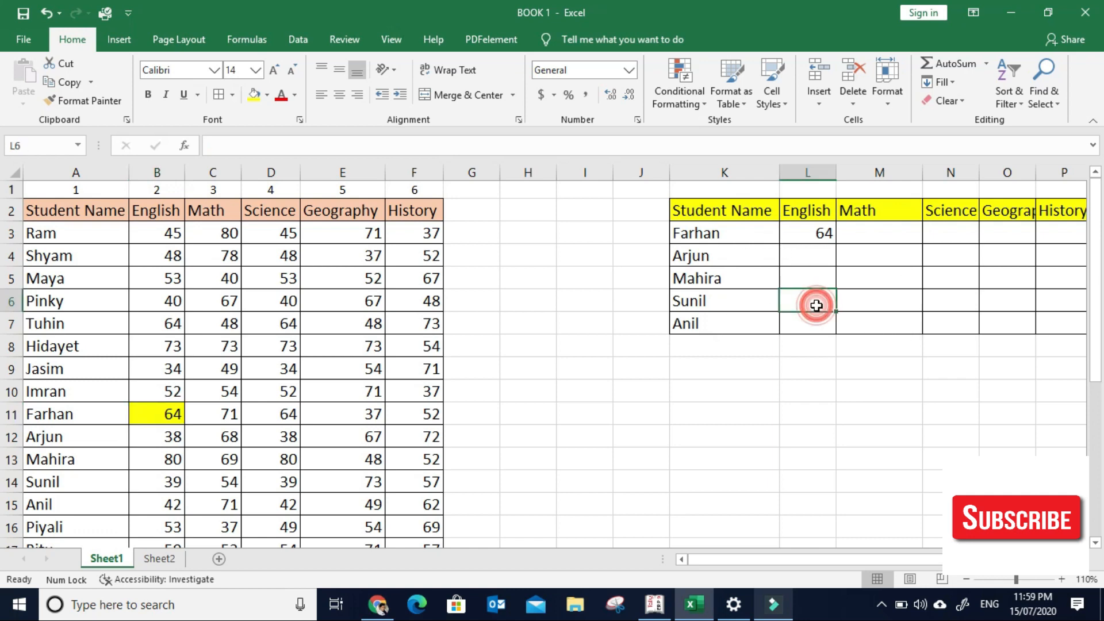
Begin a VLOOKUP formula in the Science cell N6 with K6 as the lookup value
click(939, 297)
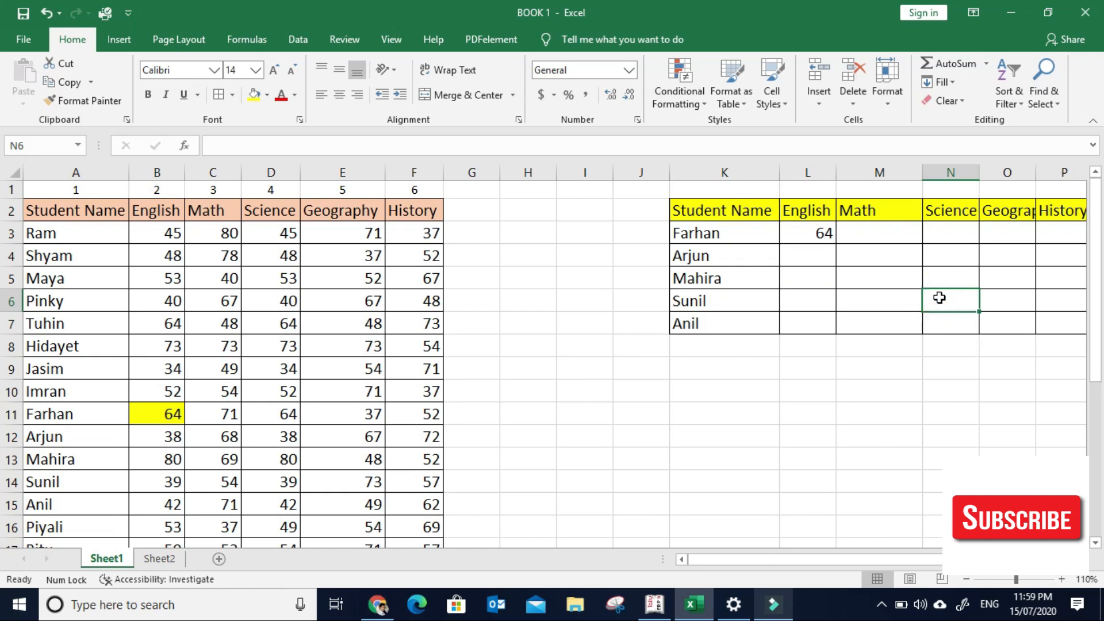
text(=)
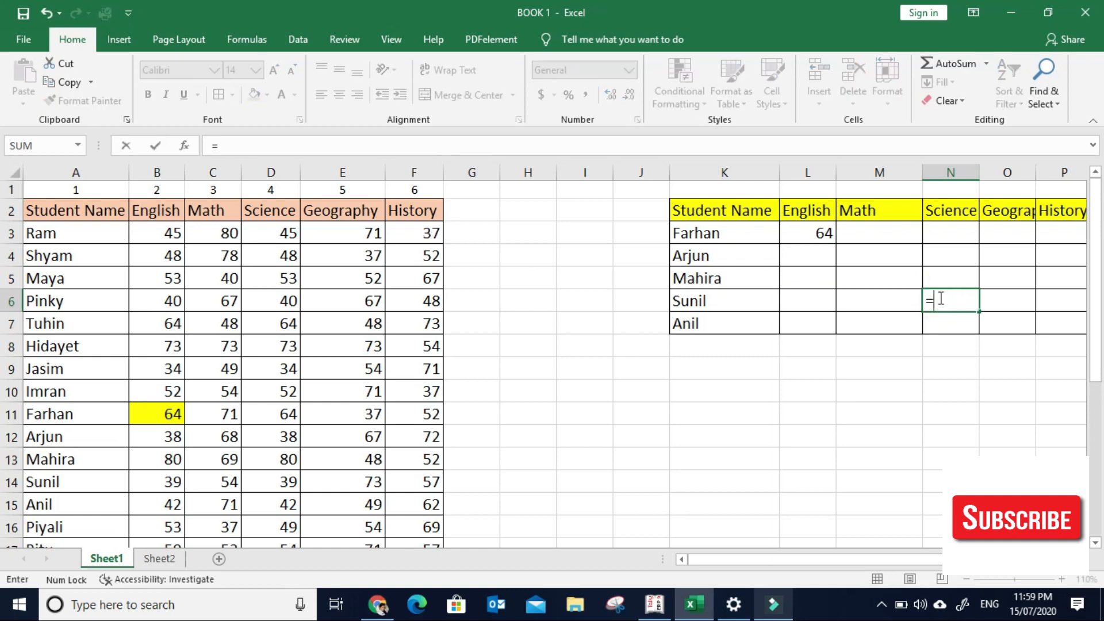
text(vl)
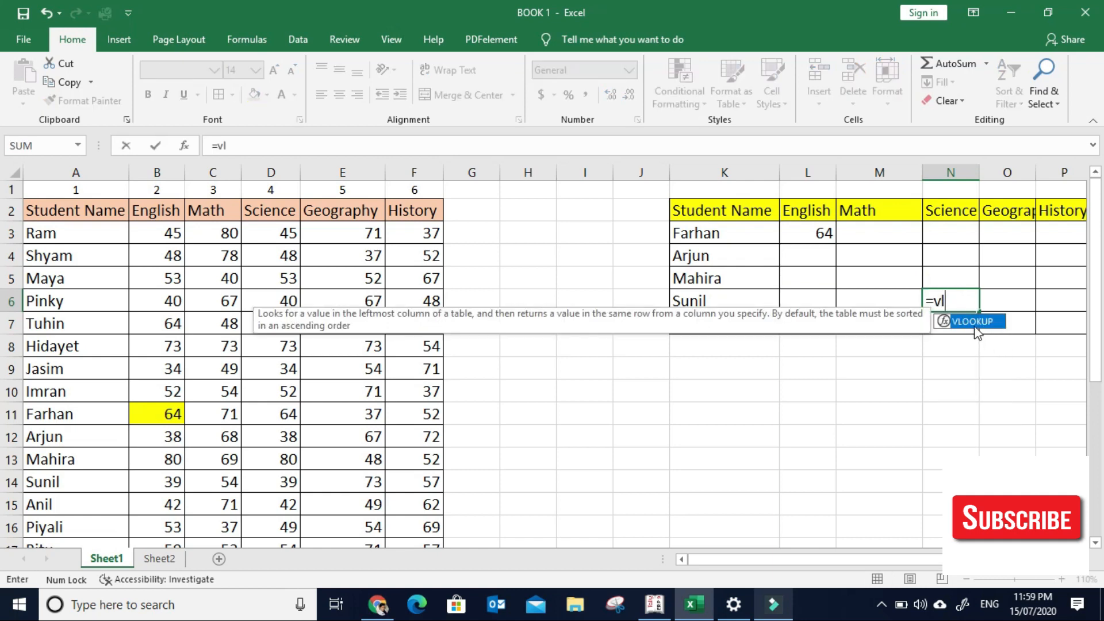
double_click(973, 321)
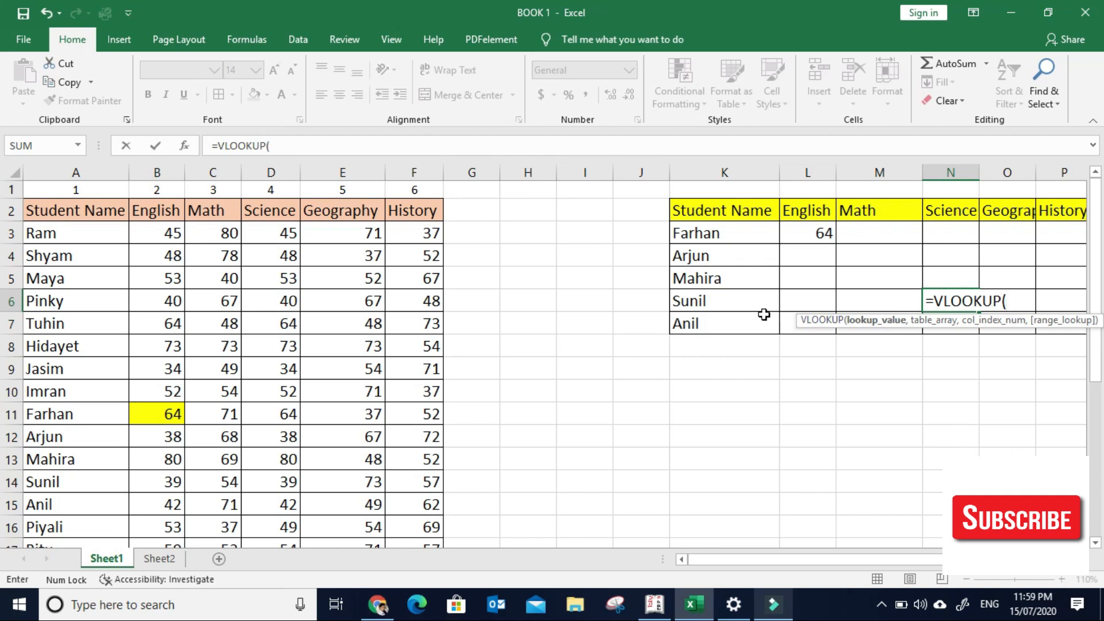
click(743, 295)
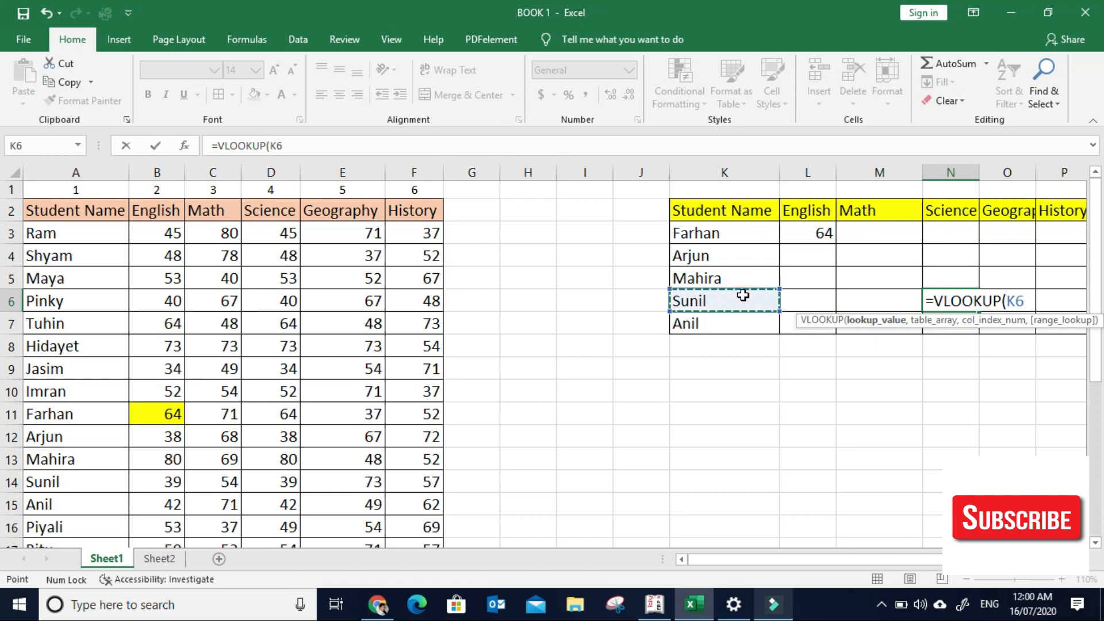
text(,)
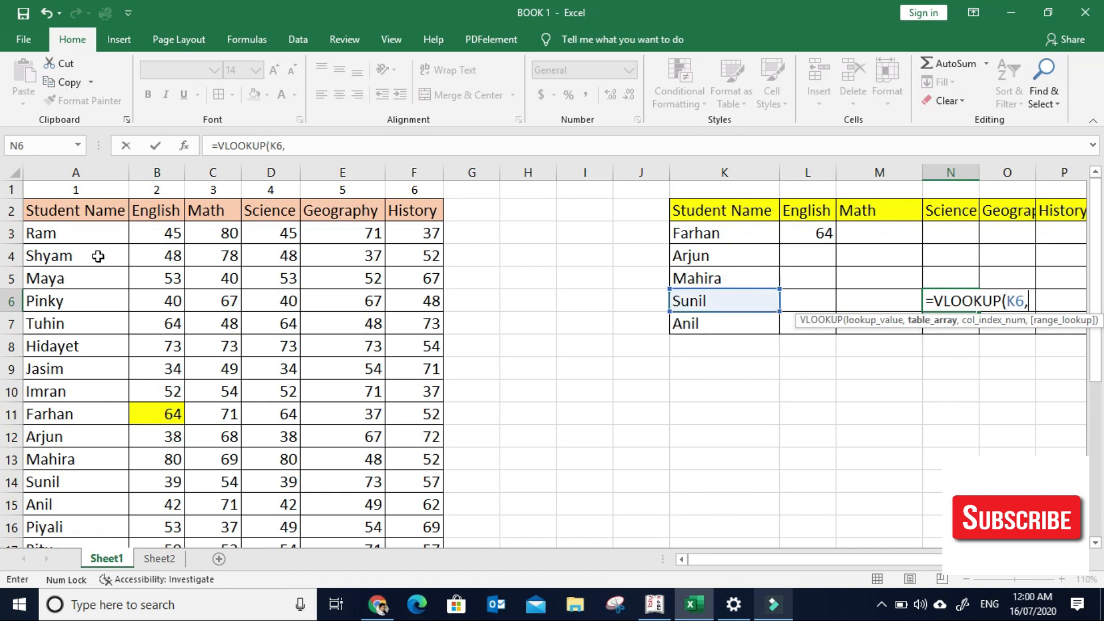
Finish the N6 formula with table array A2:F28, column index 4 and range lookup 0
mouse_move(72, 212)
mouse_down()
mouse_move(368, 213)
mouse_move(72, 213)
mouse_up()
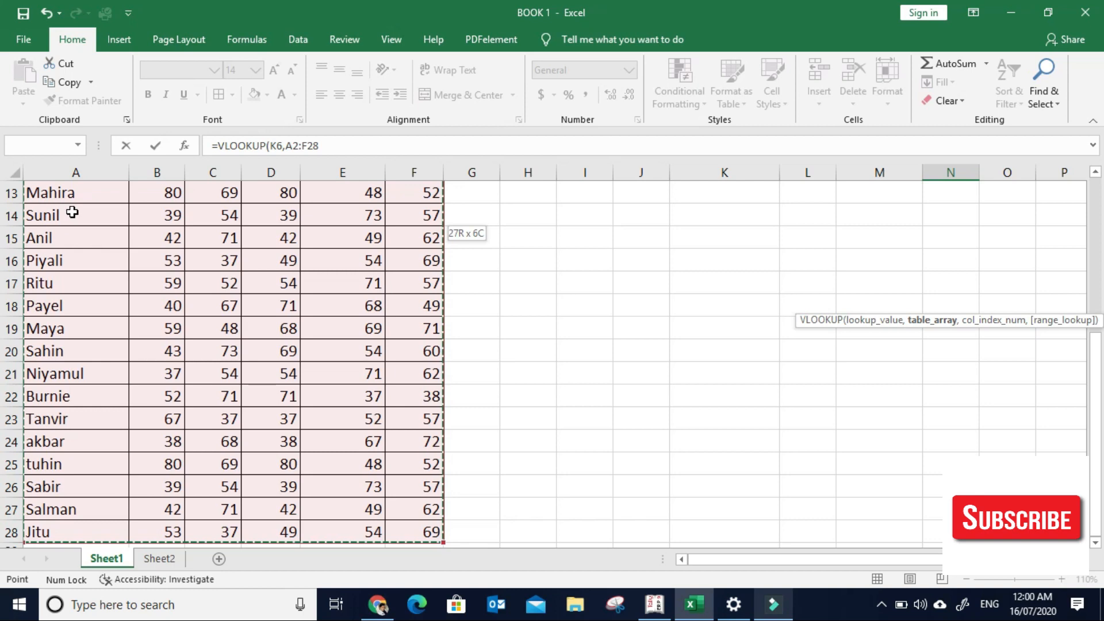
drag(1098, 420, 1098, 240)
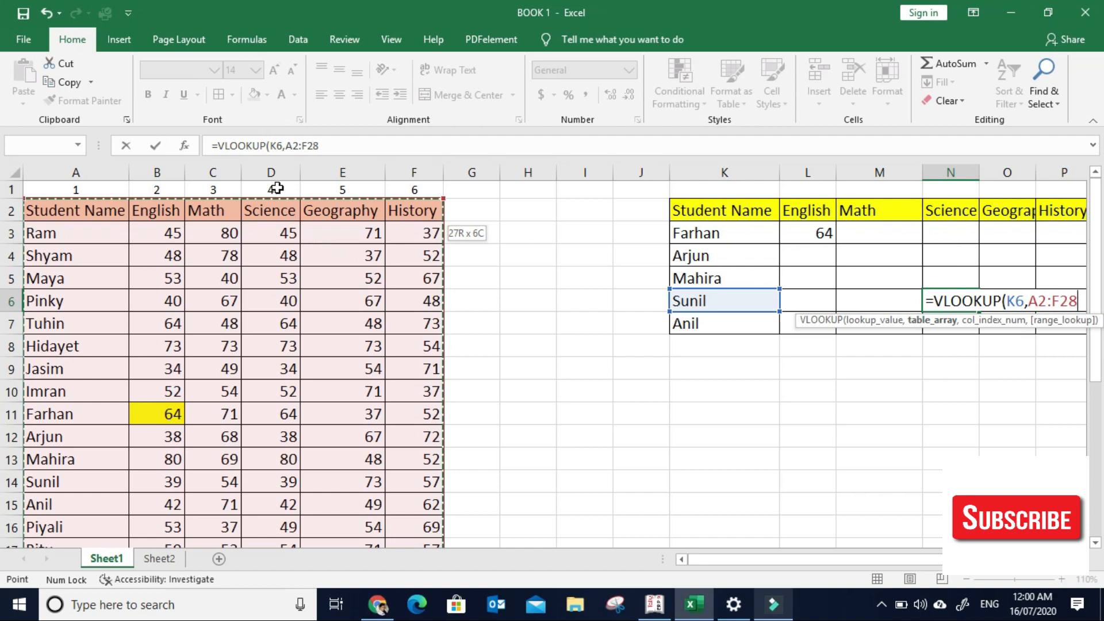
click(334, 147)
text(,4,)
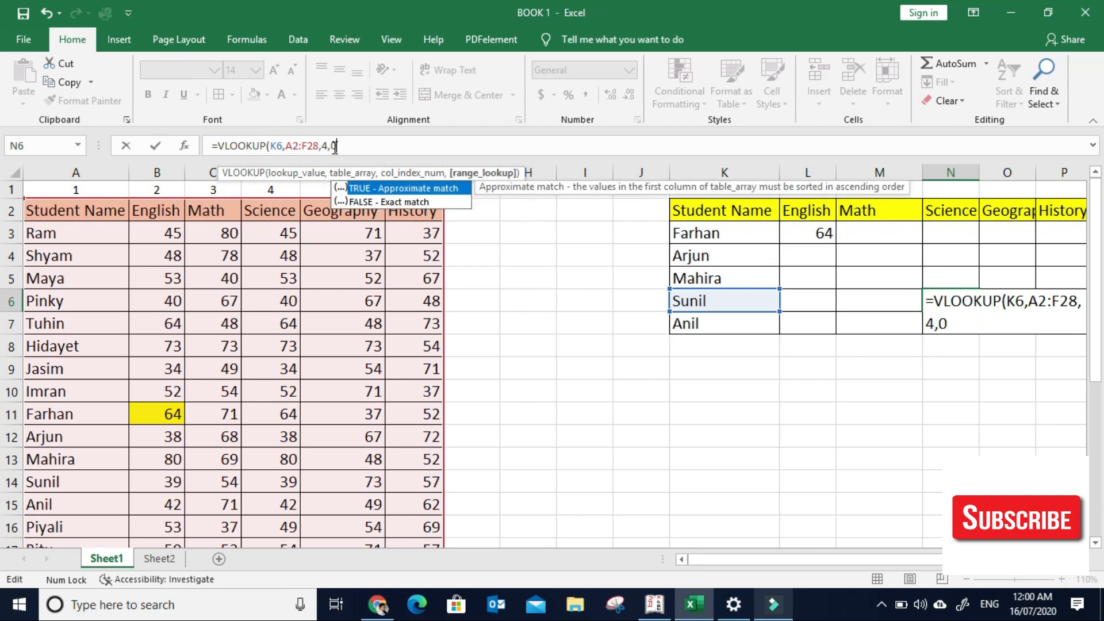
text(0))
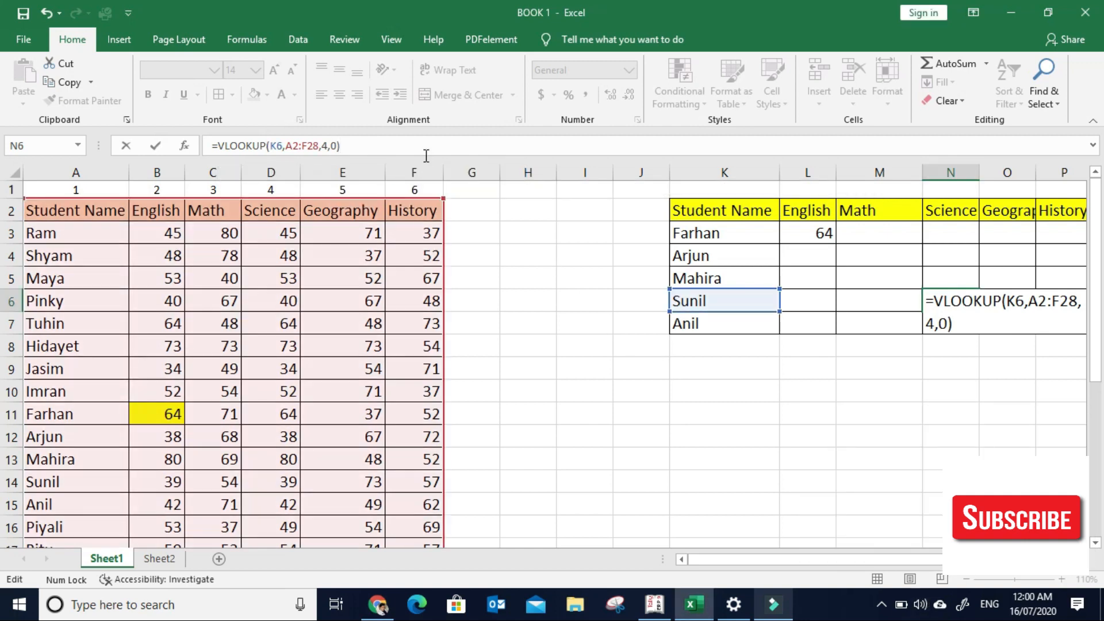
key(Return)
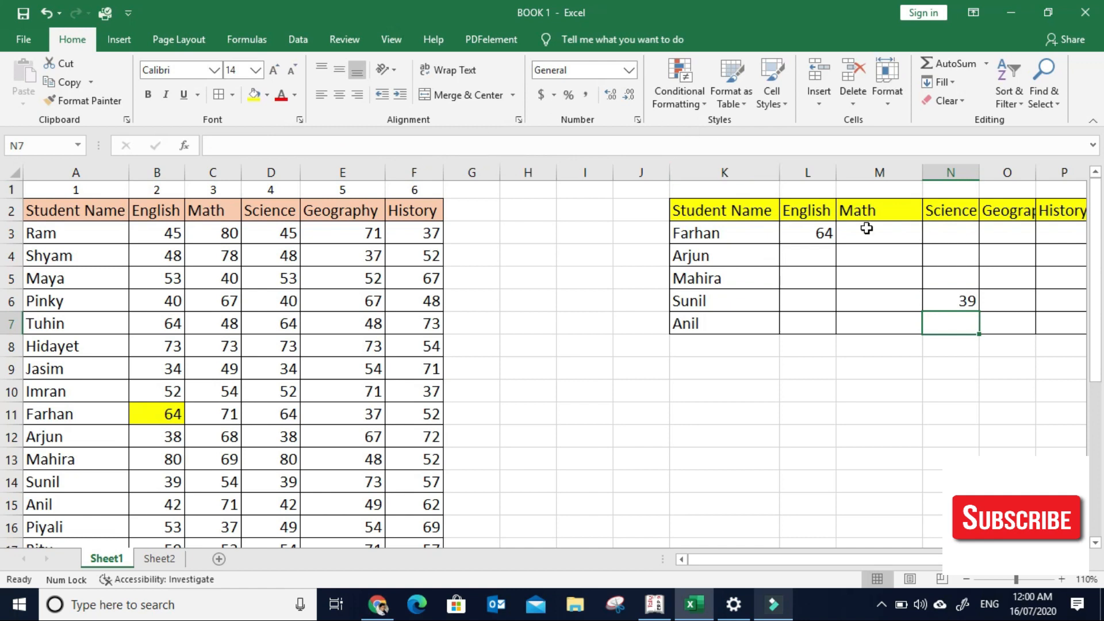
Fill the matching Science mark in D14 of the source table with yellow
click(944, 297)
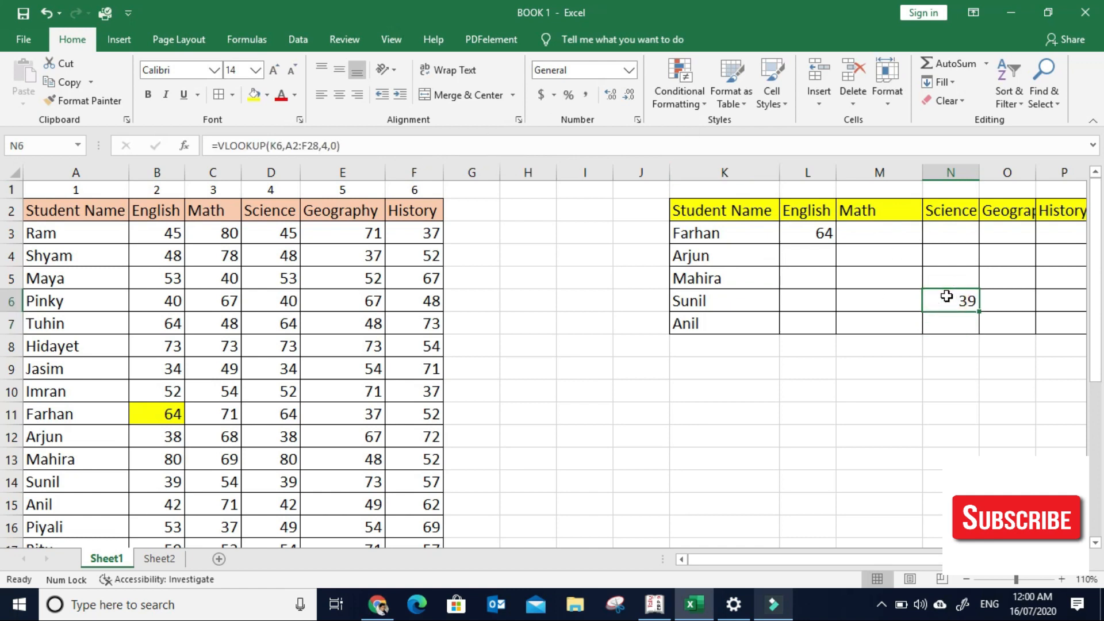
click(283, 480)
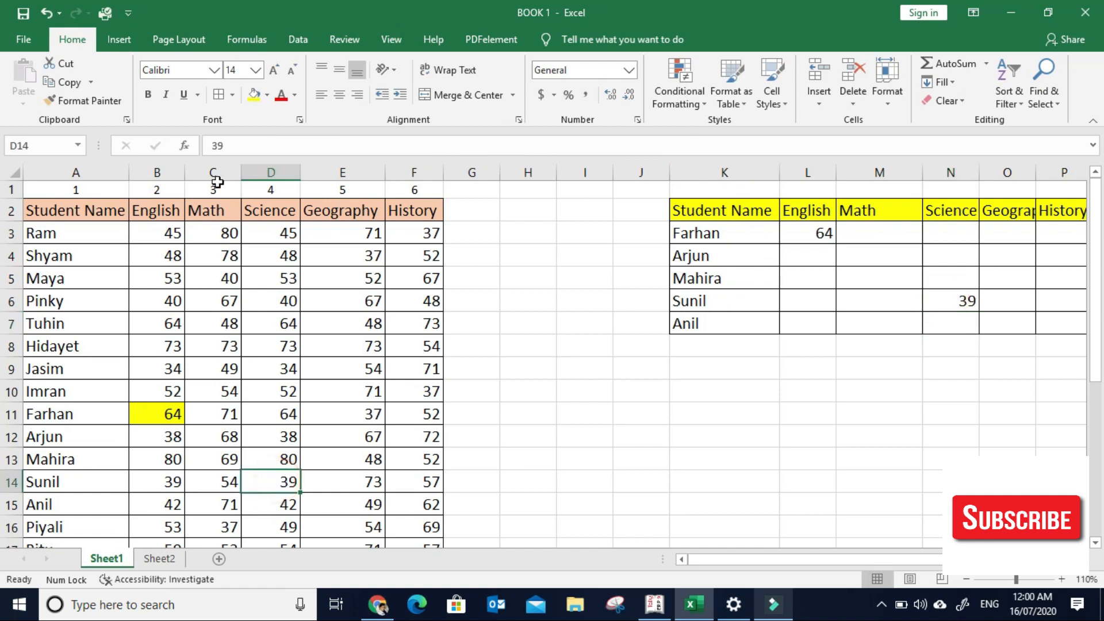
click(253, 95)
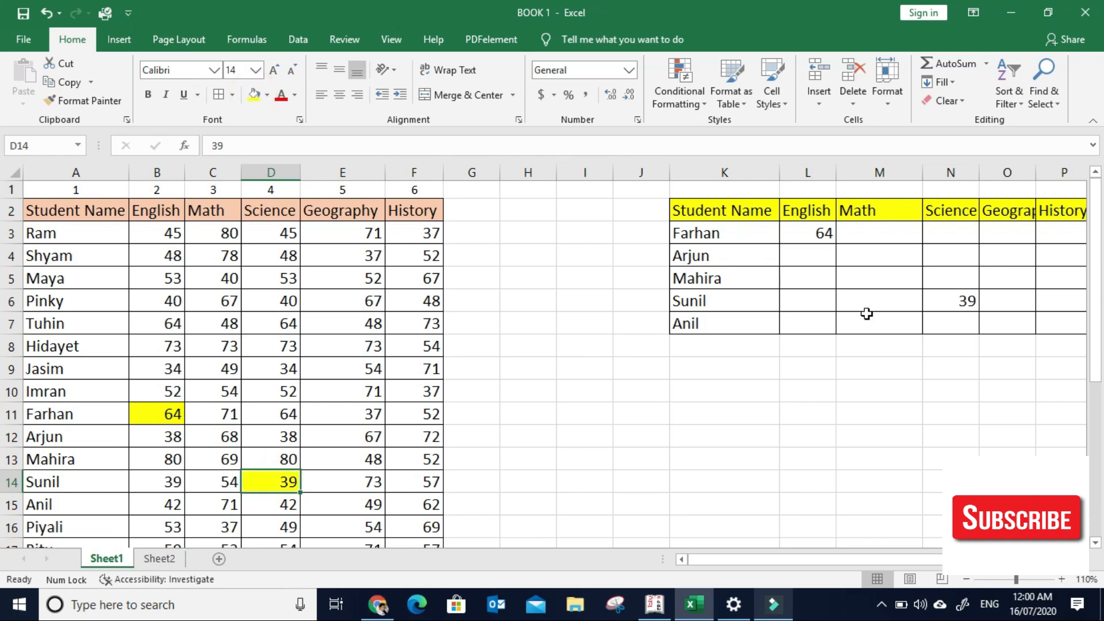
click(955, 318)
click(955, 318)
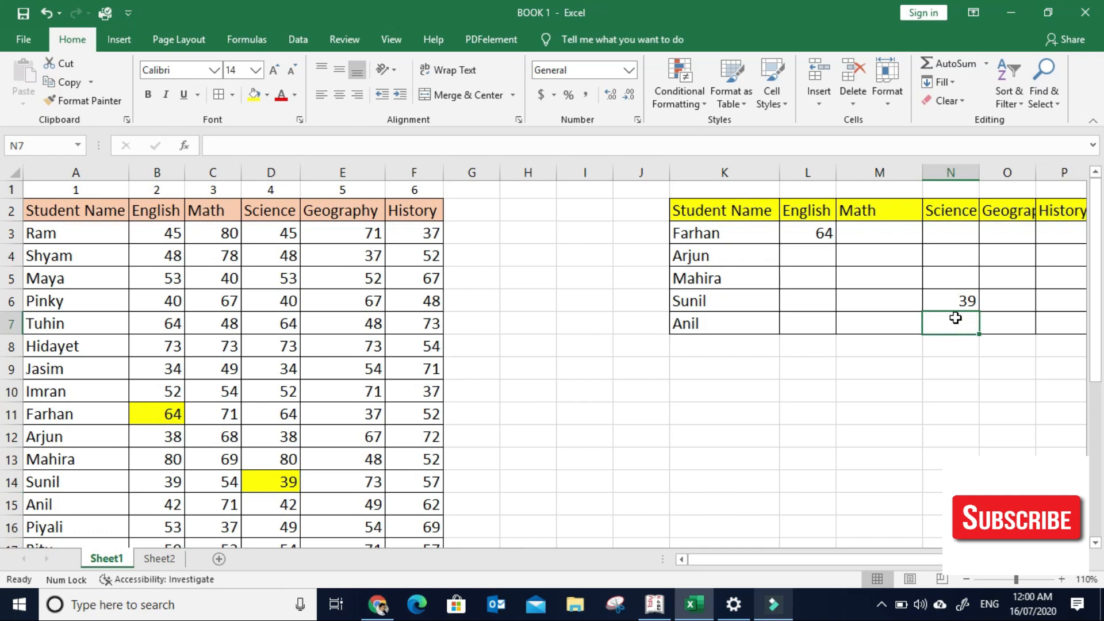
click(509, 207)
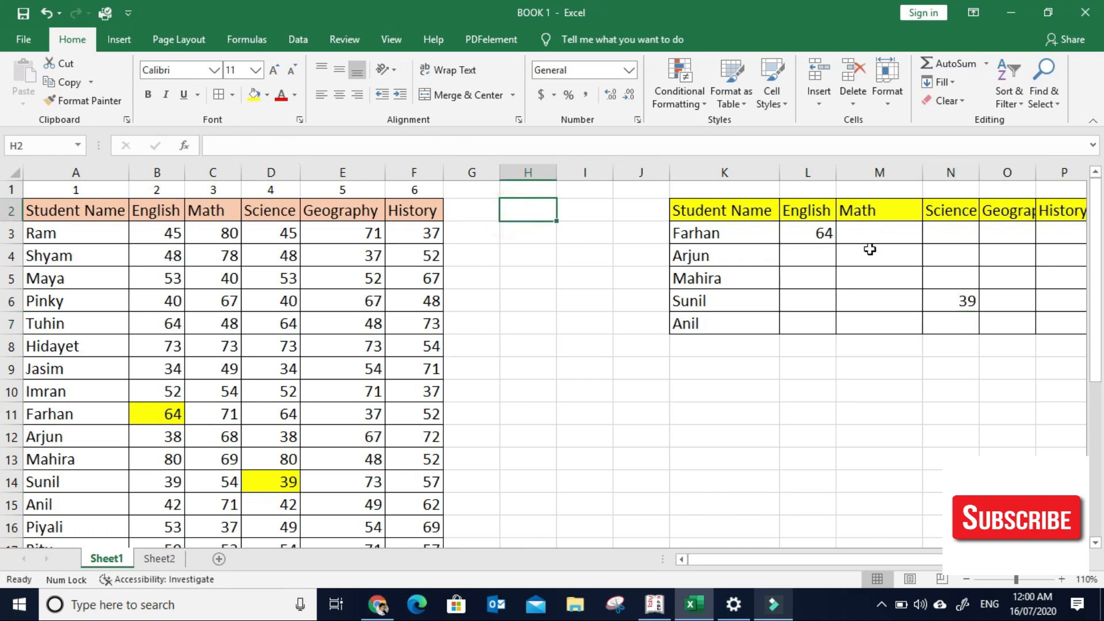
click(861, 232)
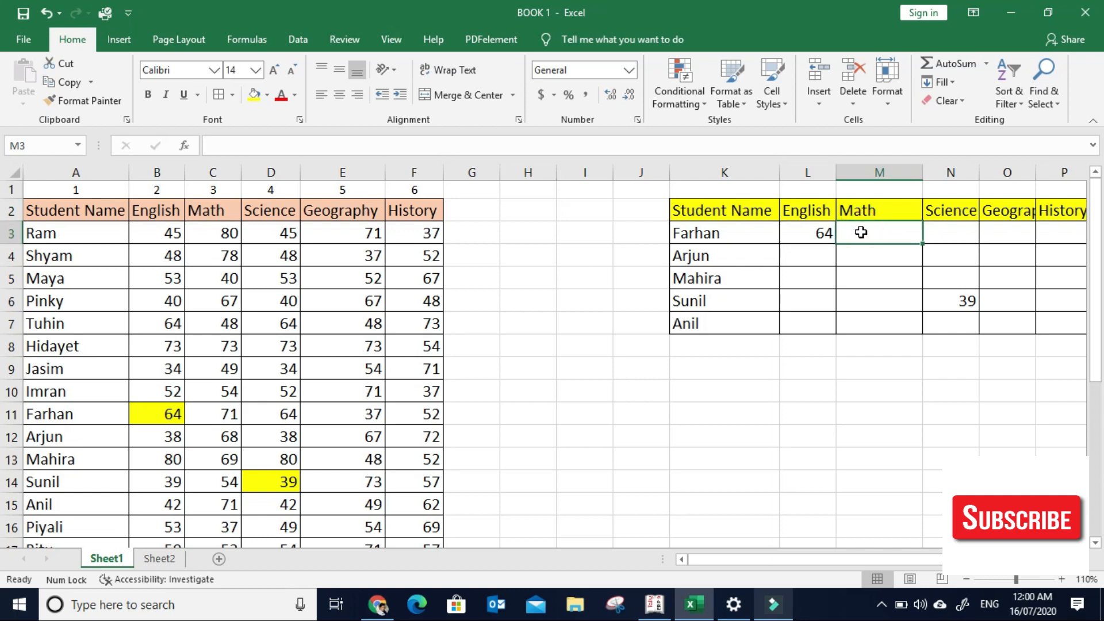
click(801, 390)
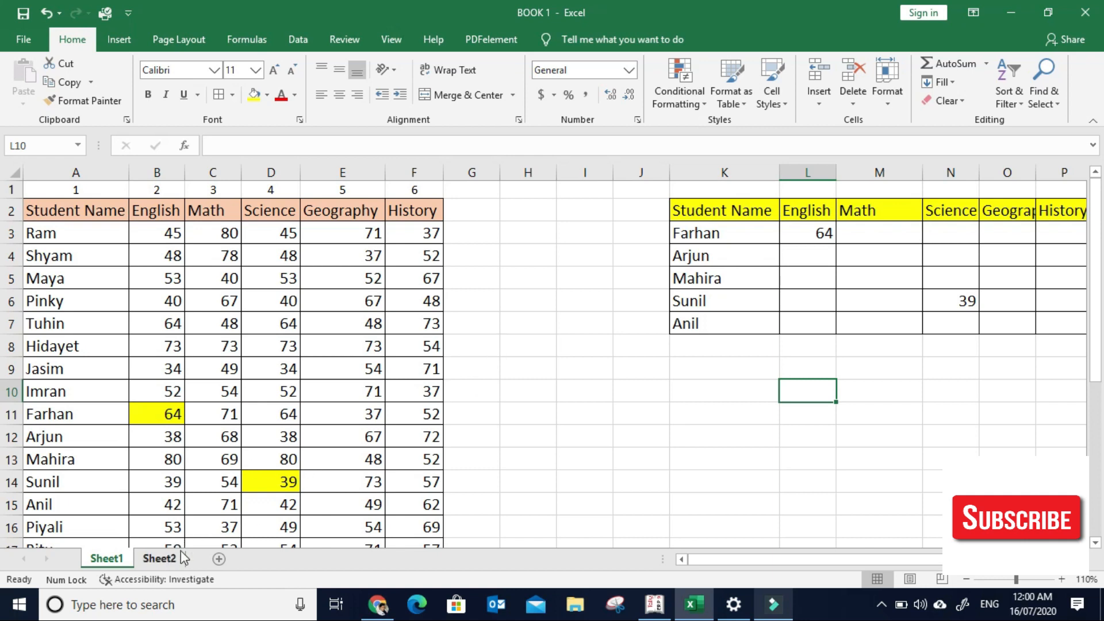
click(862, 390)
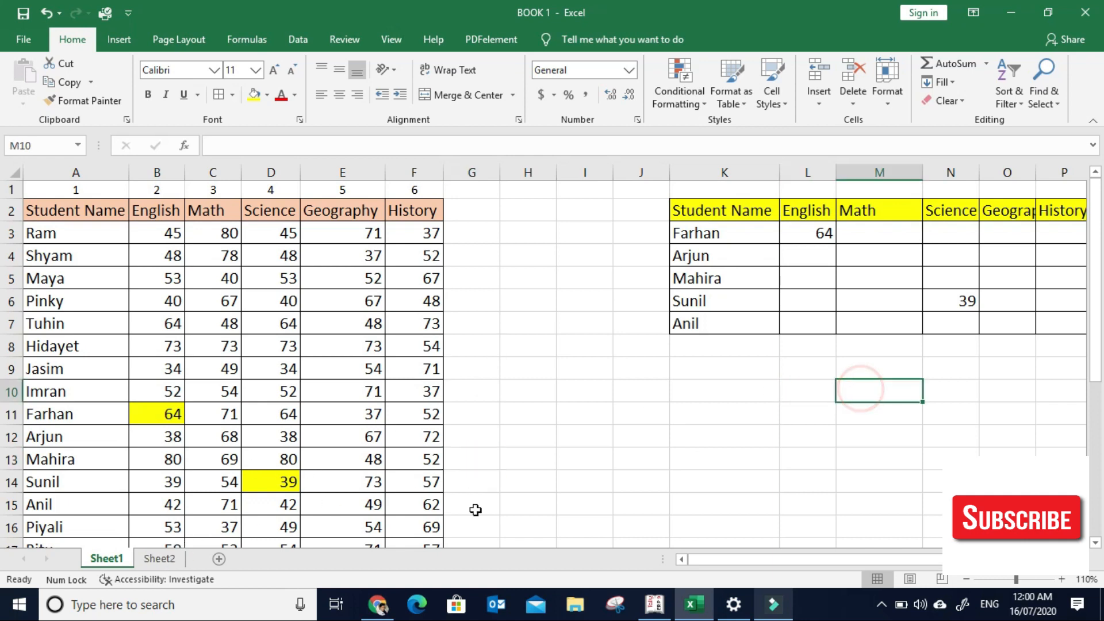
Examine the empty marks table on Sheet2, going over its student names and subject columns
click(162, 561)
click(107, 559)
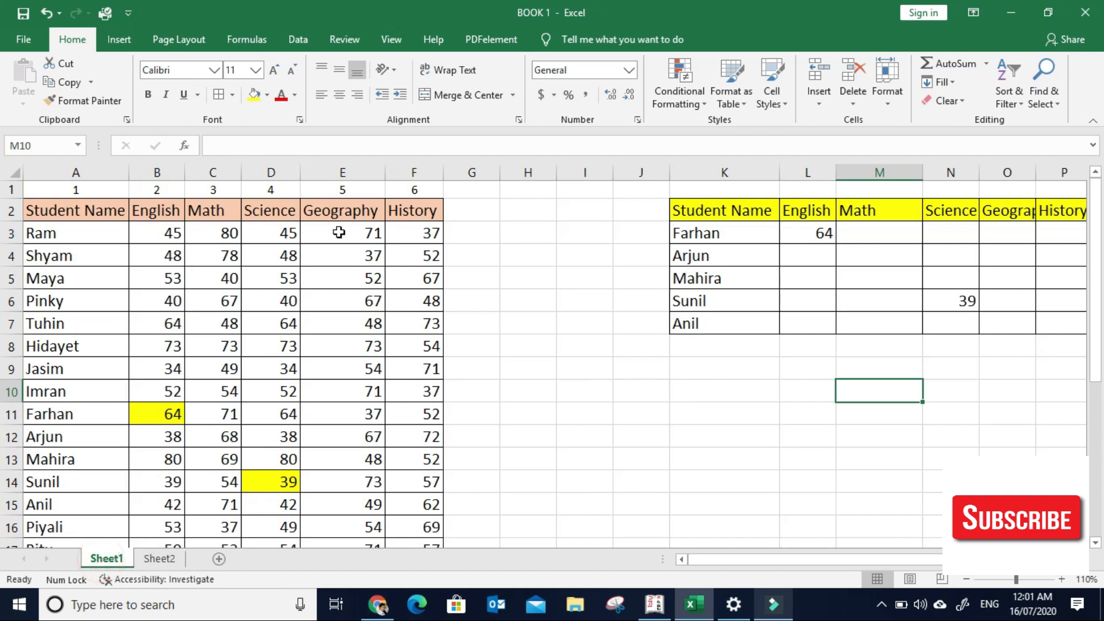
click(171, 559)
key(Right)
key(Right)
key(Right)
key(Right)
key(Right)
key(Down)
key(Down)
key(Down)
key(Down)
key(Down)
key(Left)
key(Left)
key(Left)
key(Left)
key(Left)
key(Up)
key(Up)
key(Up)
key(Up)
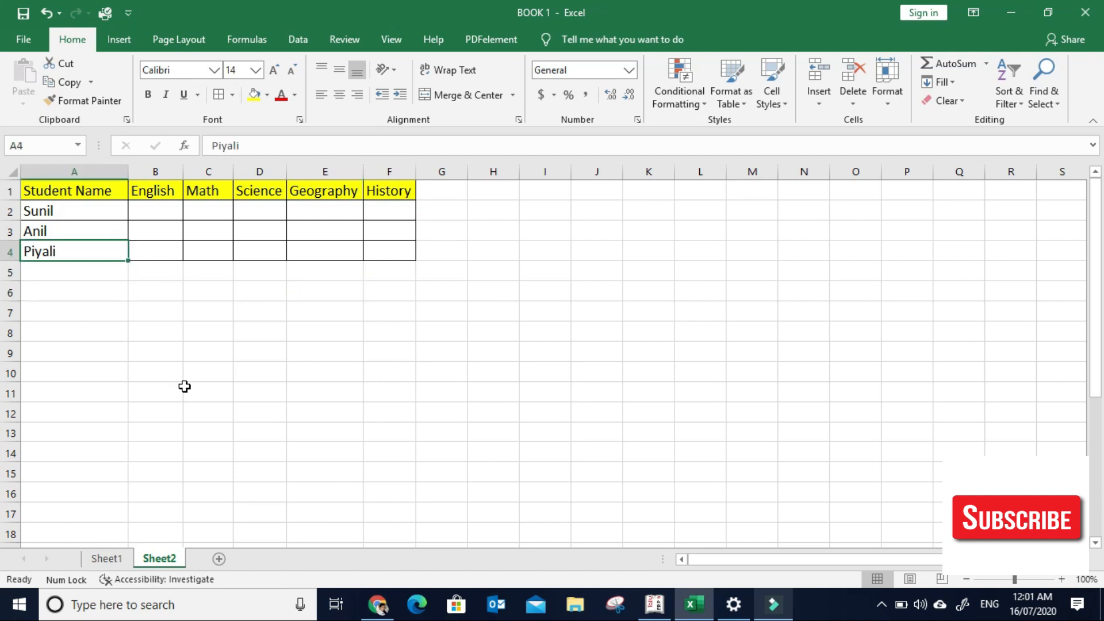
key(Down)
key(Down)
key(Up)
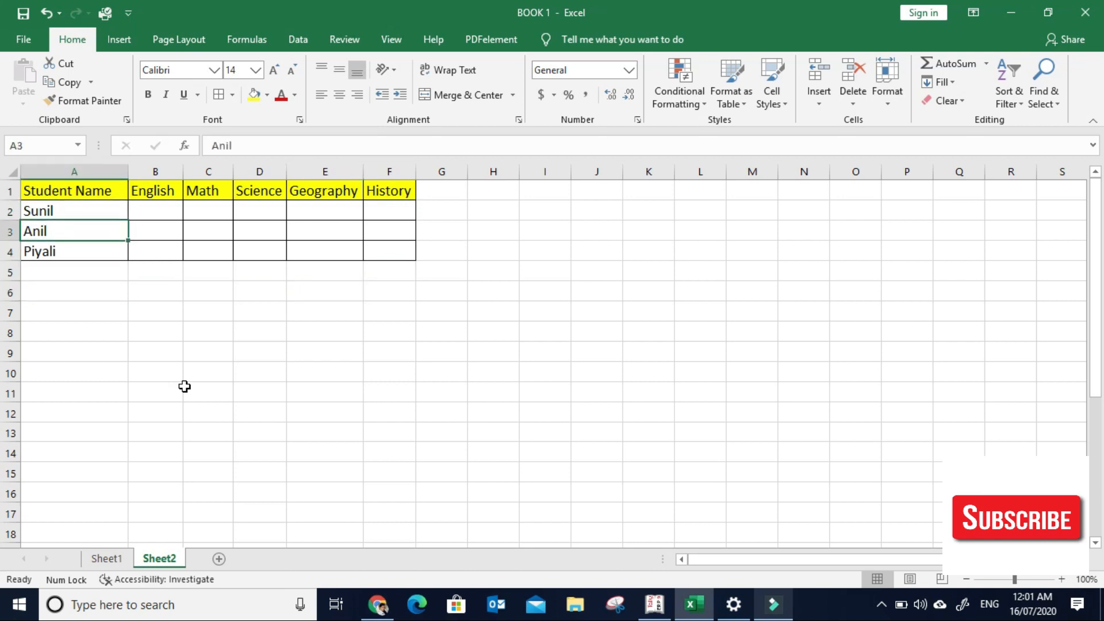
key(Right)
key(Right)
key(Right)
key(Right)
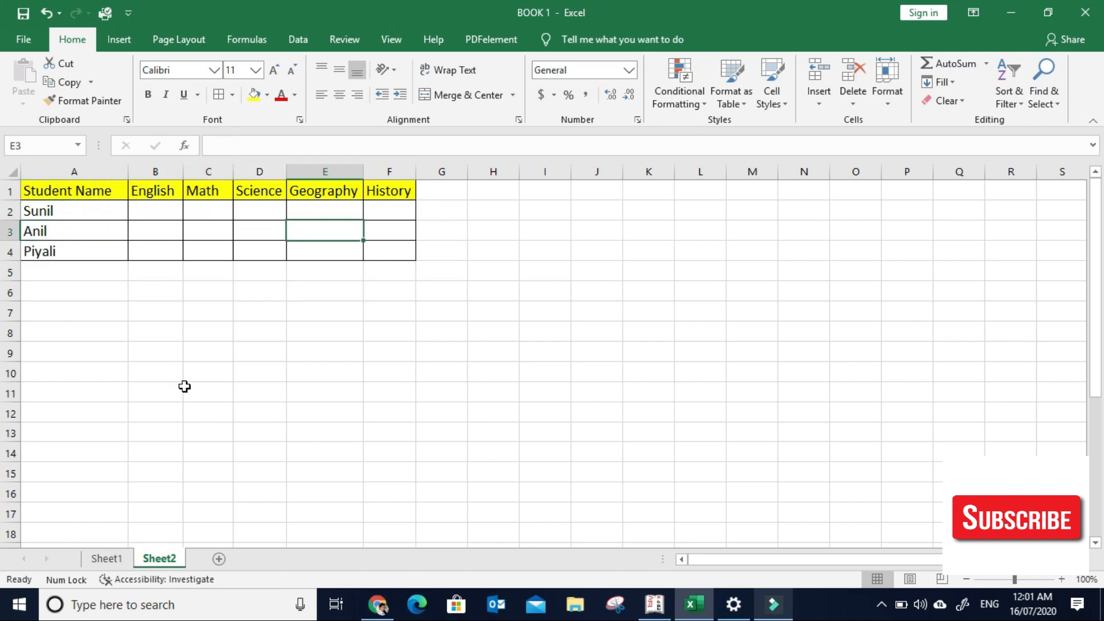
text(=)
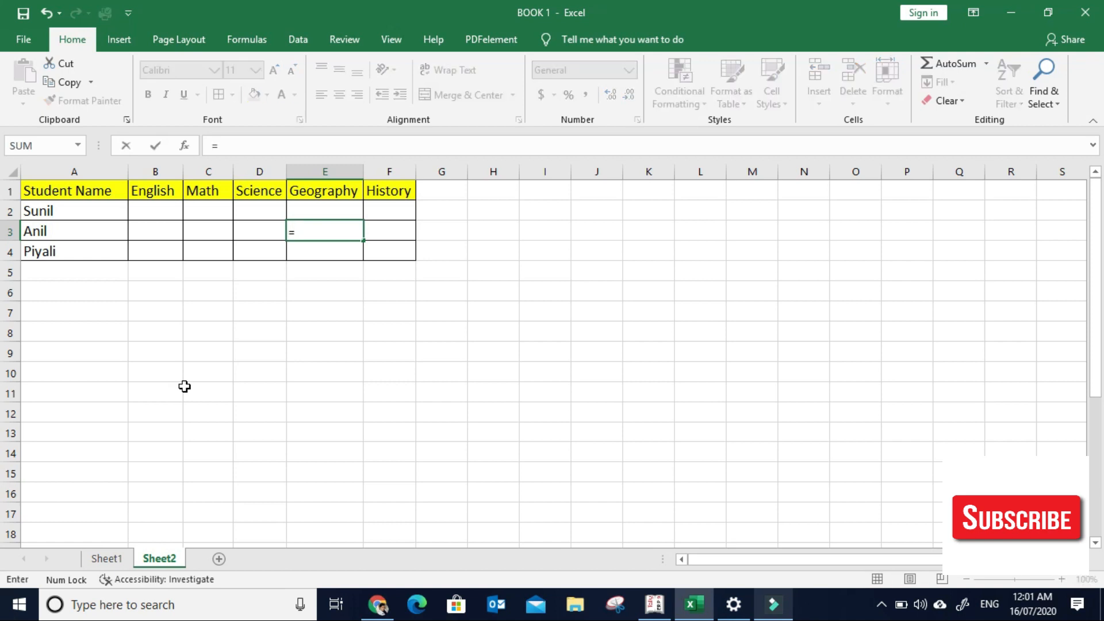
text(vl)
drag(184, 386, 339, 274)
click(370, 296)
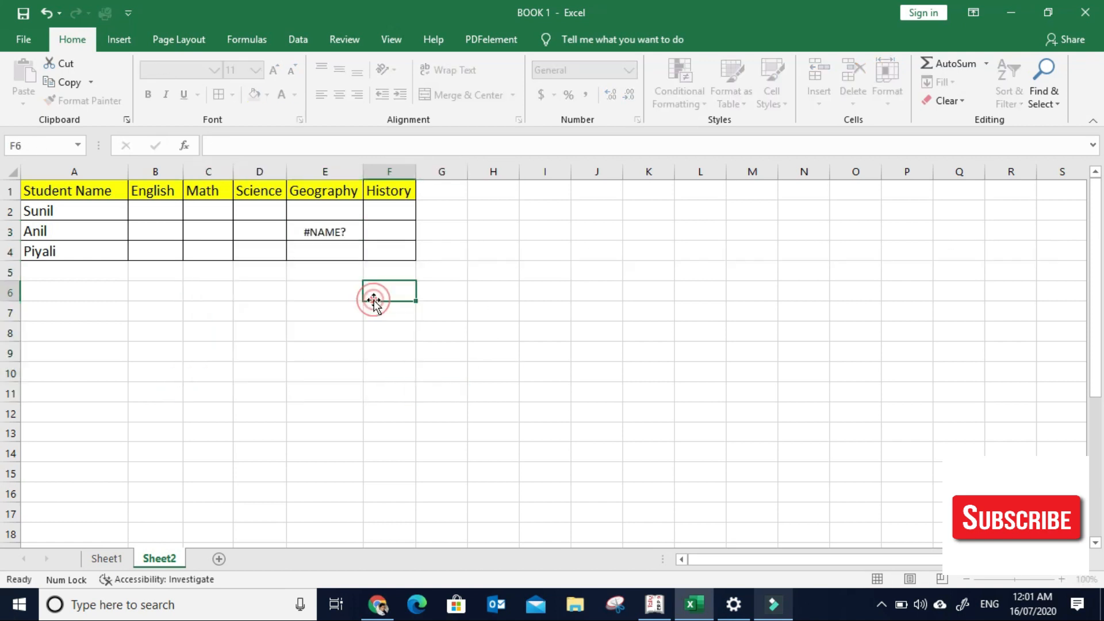
Begin a VLOOKUP formula in the Geography cell E3 on Sheet2 with A3 as the lookup value
click(327, 230)
text(=vl)
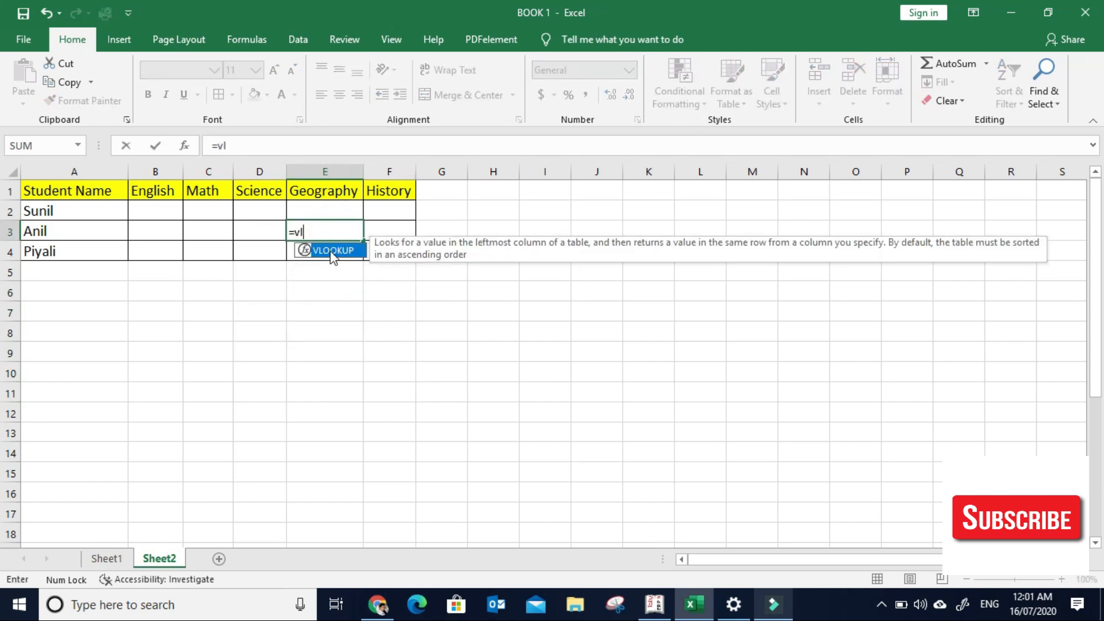
double_click(332, 251)
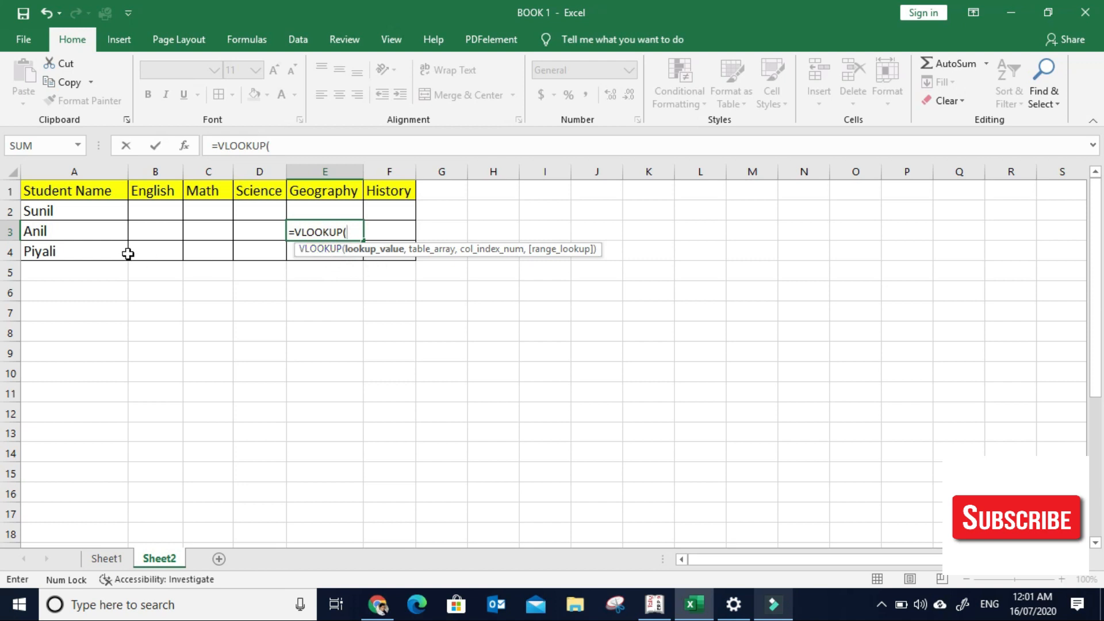
click(73, 233)
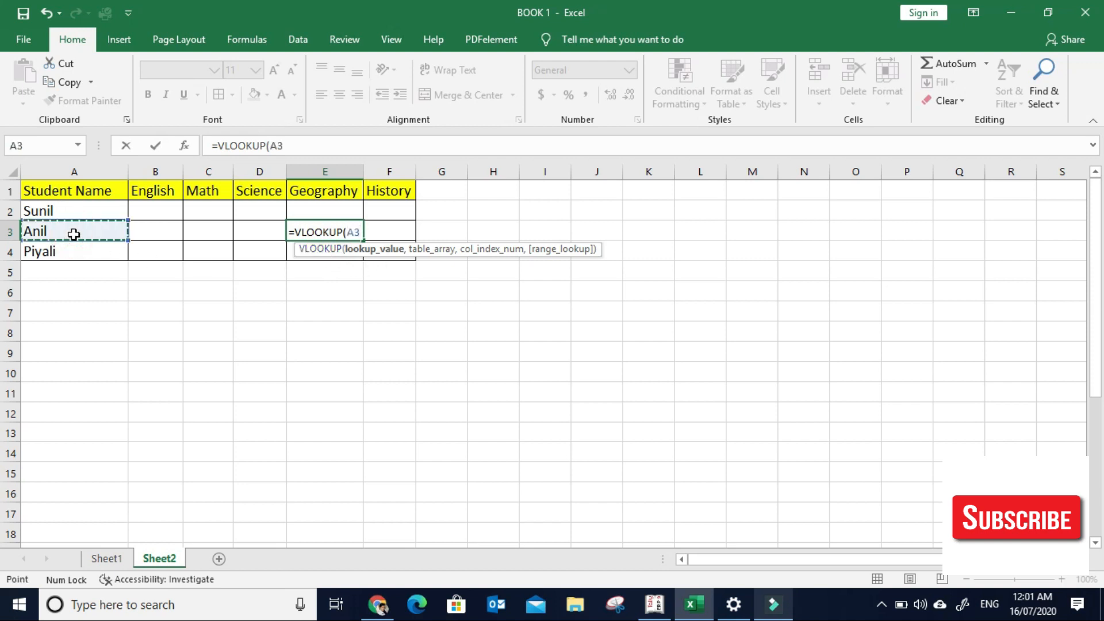
text(,)
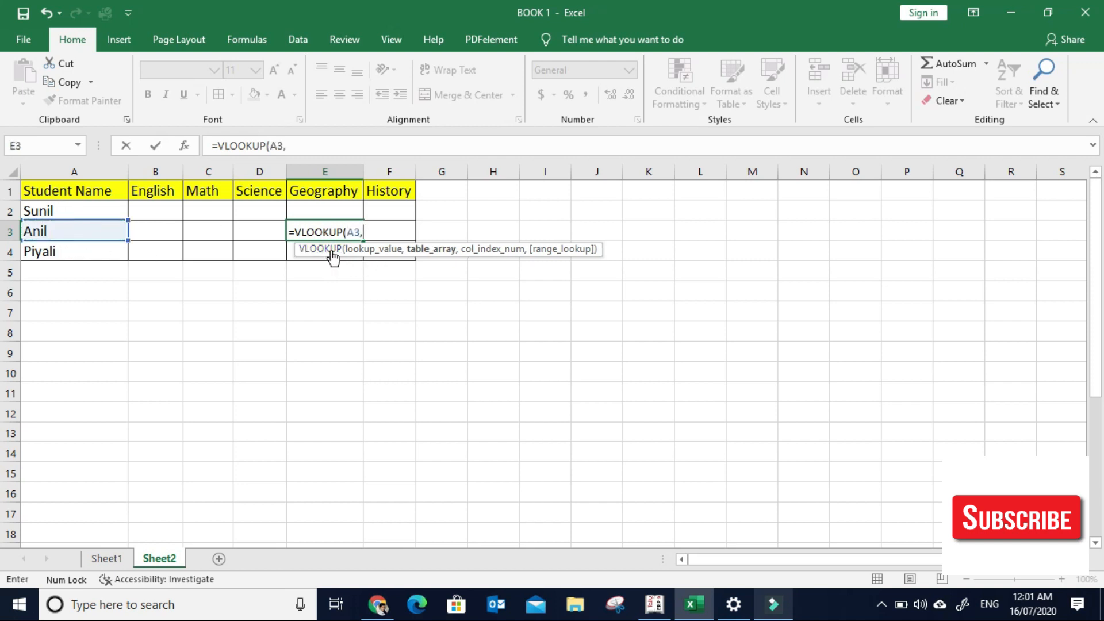
Finish the E3 formula with table array Sheet1!A2:F28, column index 5 and range lookup 0
click(109, 559)
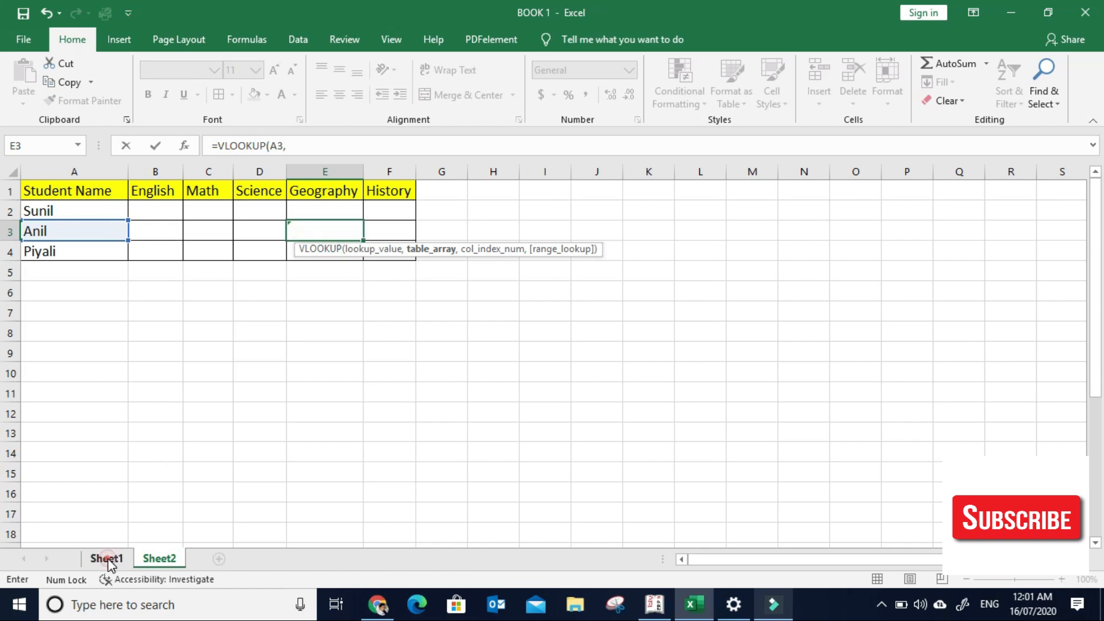
drag(97, 208, 460, 543)
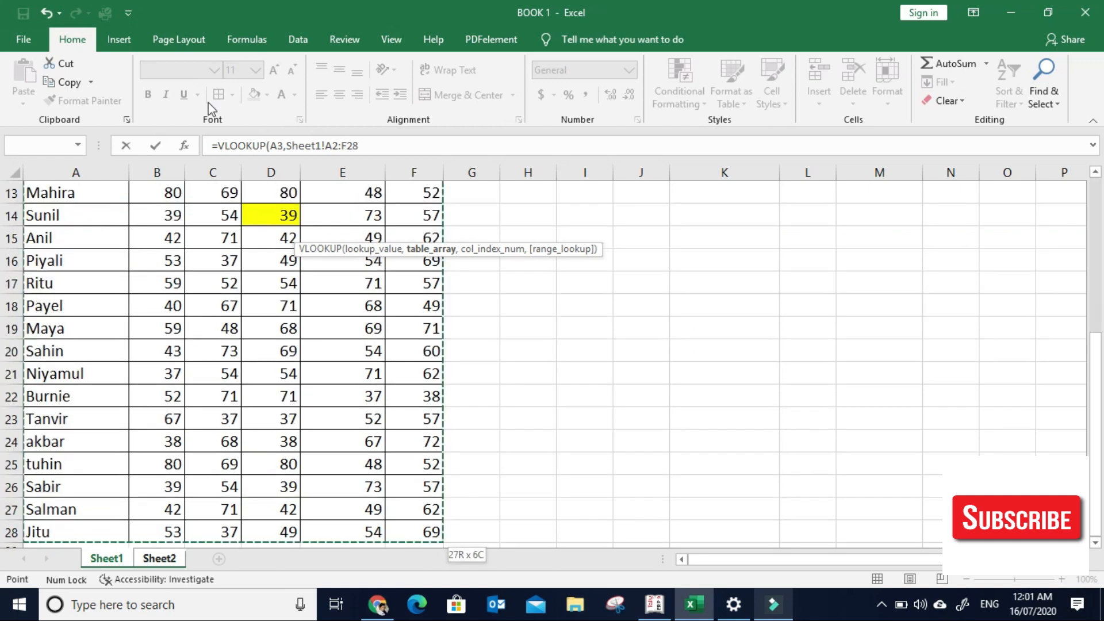
click(387, 145)
text(,)
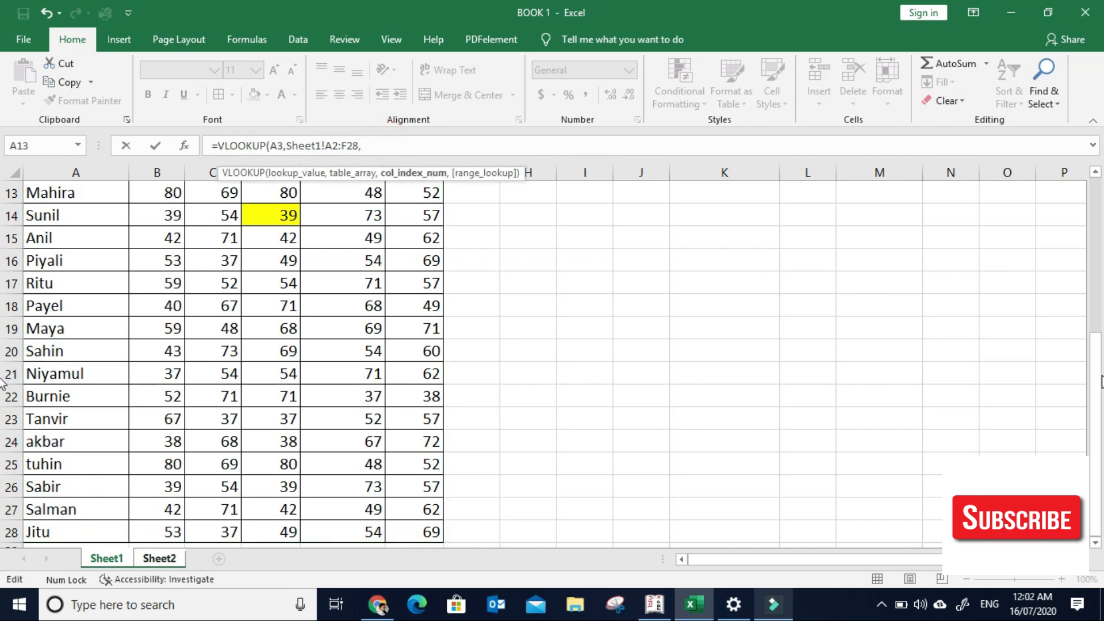
drag(1100, 382, 1095, 200)
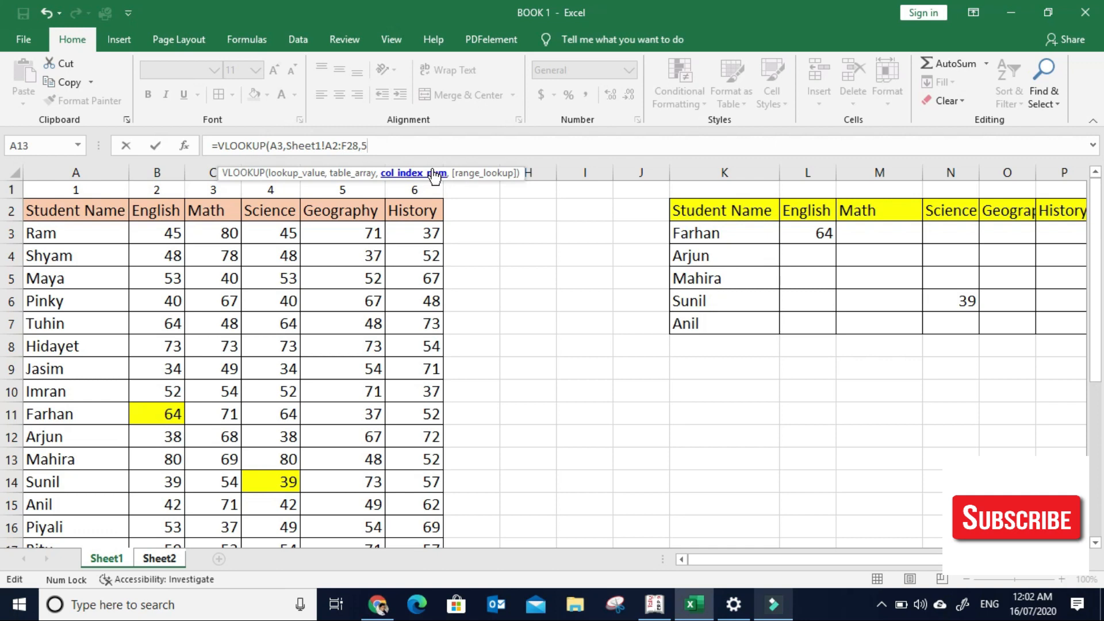
text(,0))
key(Return)
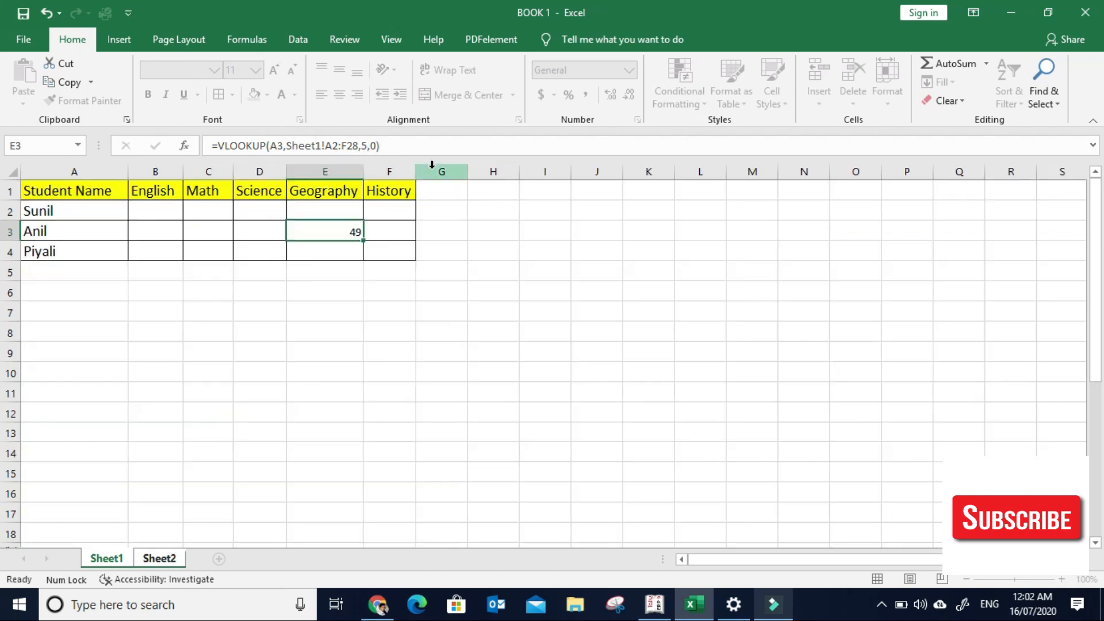
click(342, 227)
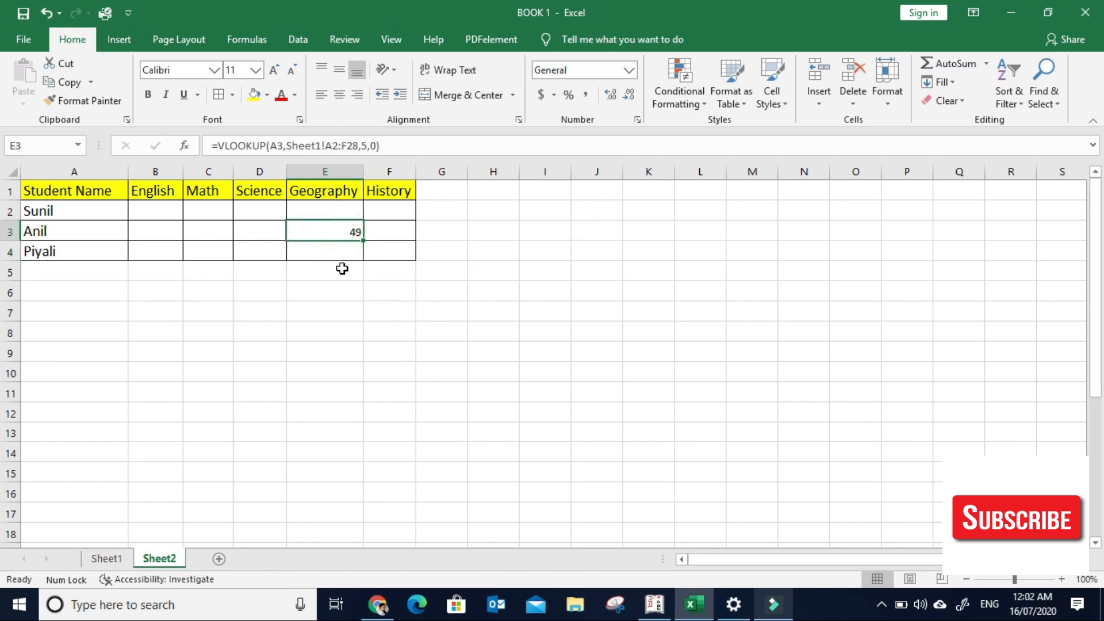
Start a VLOOKUP in the History cell F4 through the Function Arguments dialog, with A4 as the lookup value
click(395, 248)
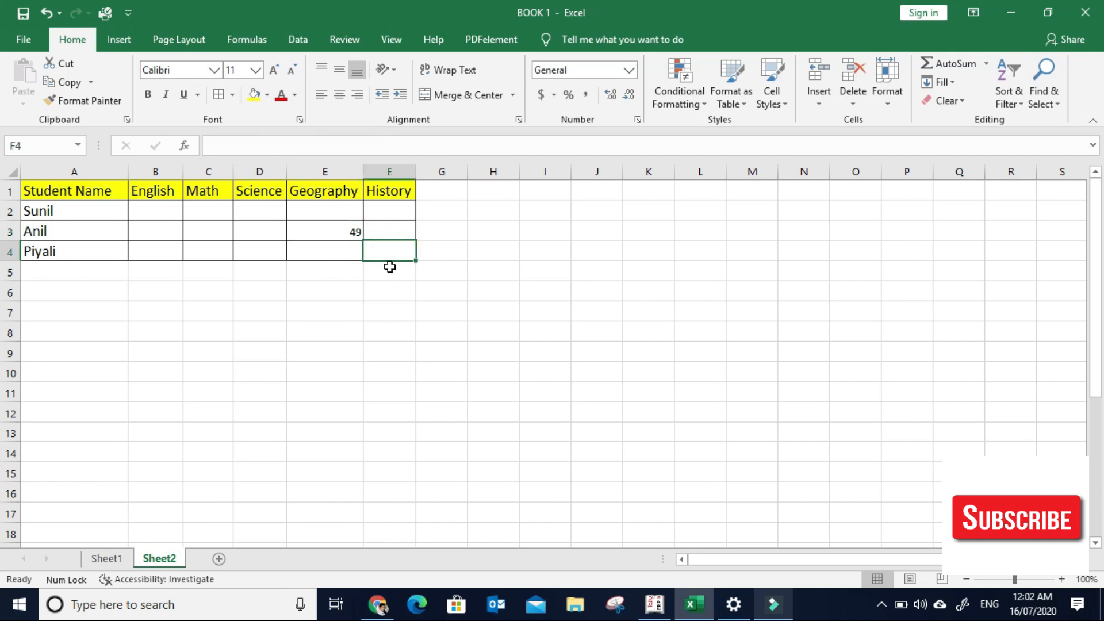
text(=vl)
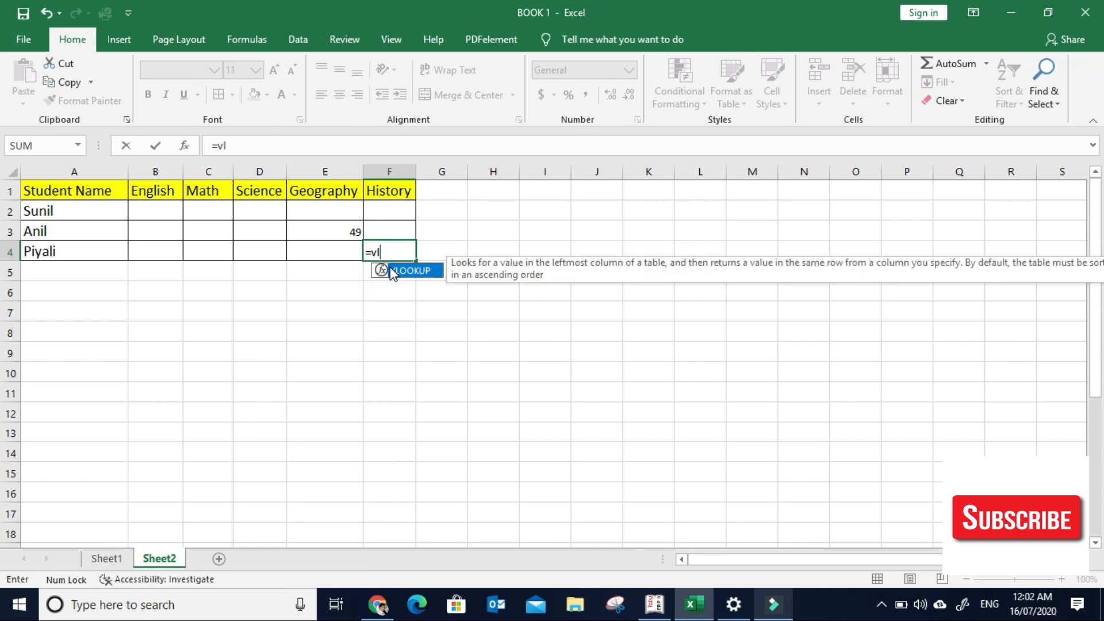
double_click(405, 272)
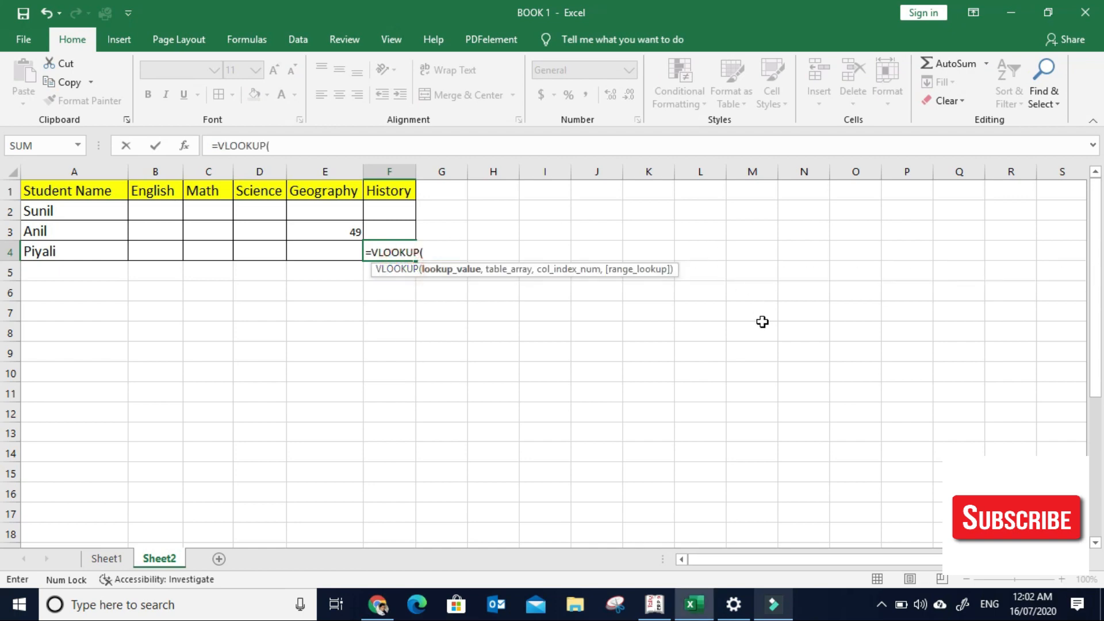
click(185, 147)
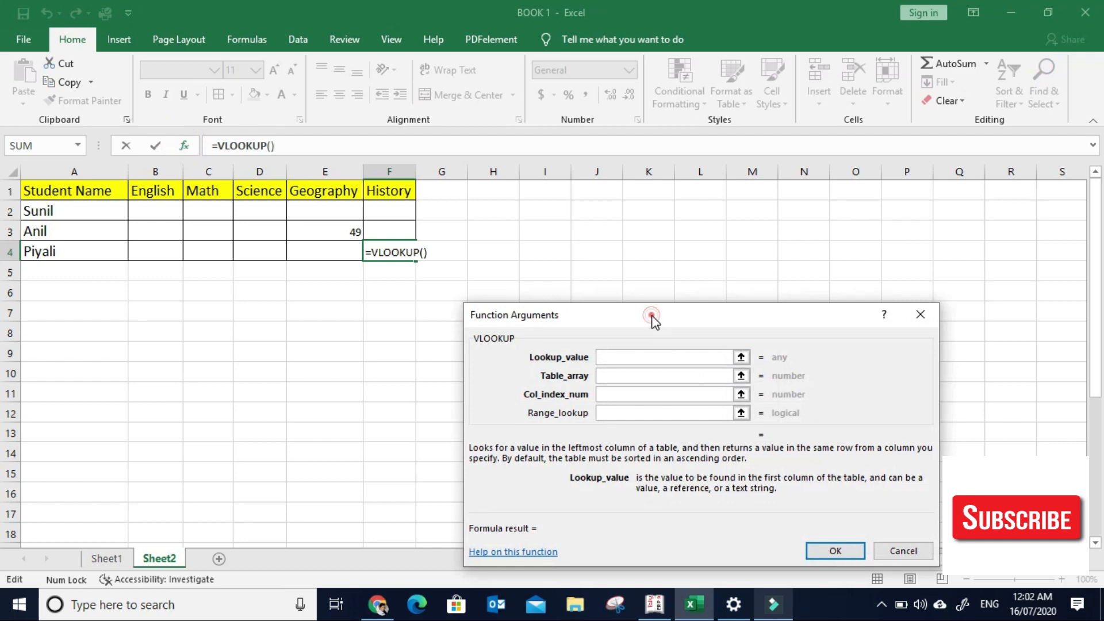
drag(652, 317, 653, 222)
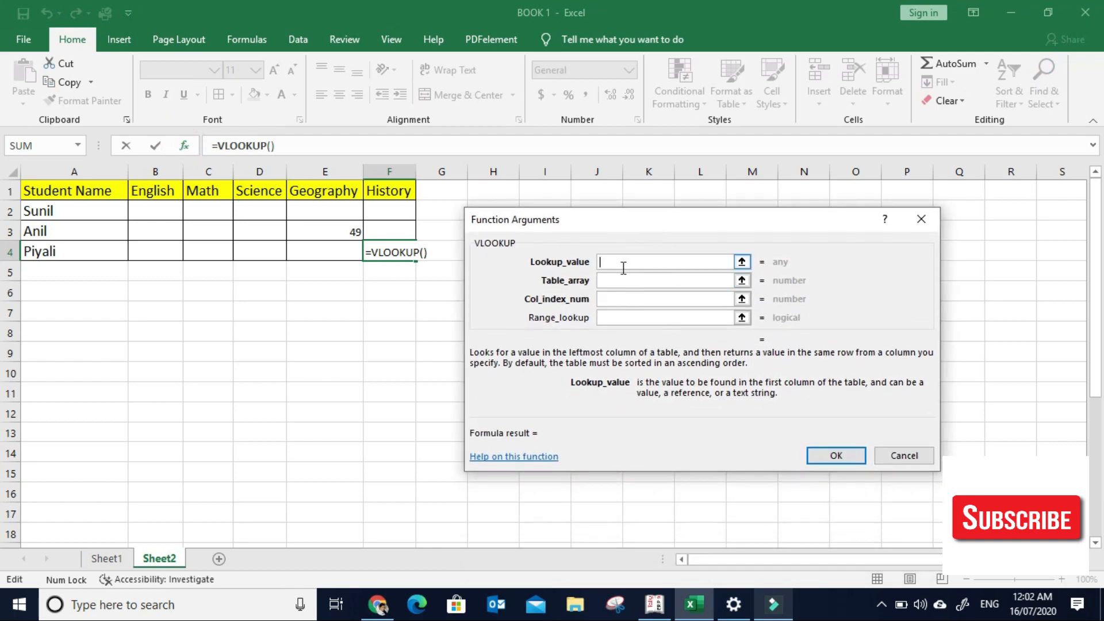
click(65, 254)
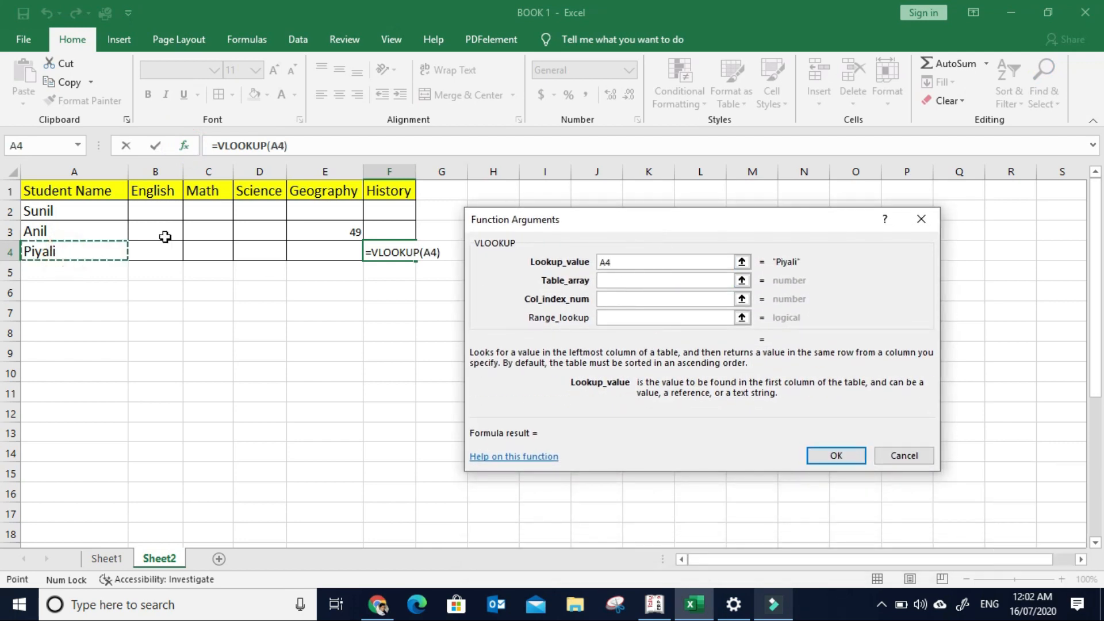
Set the table array of the F4 lookup to the source range A2:F28 on Sheet1
click(609, 280)
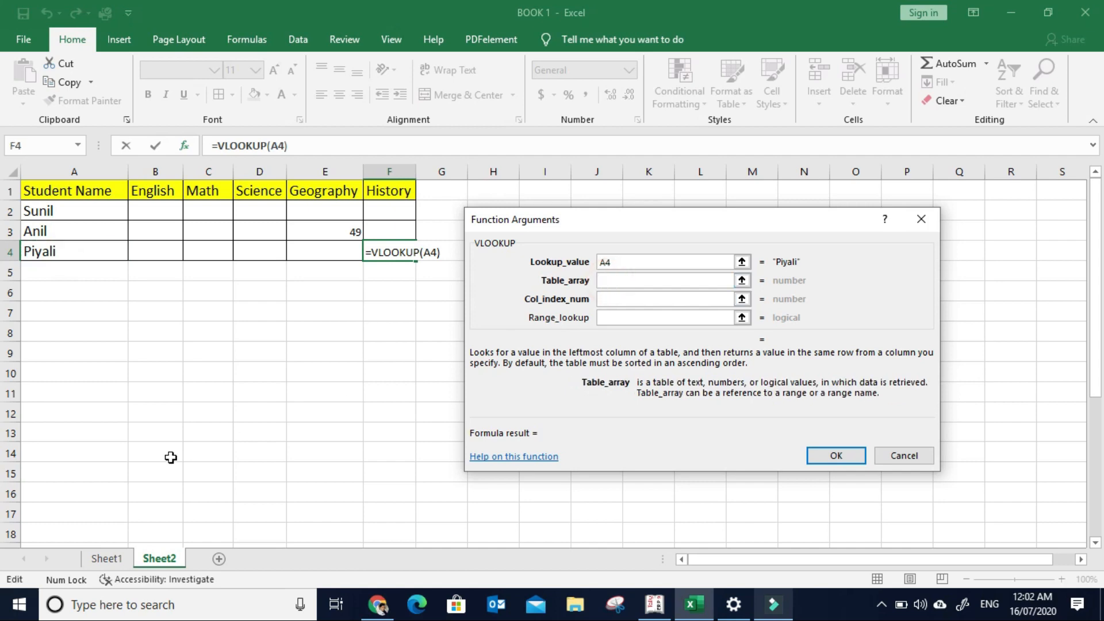
click(108, 559)
click(71, 212)
key(shift+Right)
key(shift+Right)
key(shift+Right)
key(shift+Right)
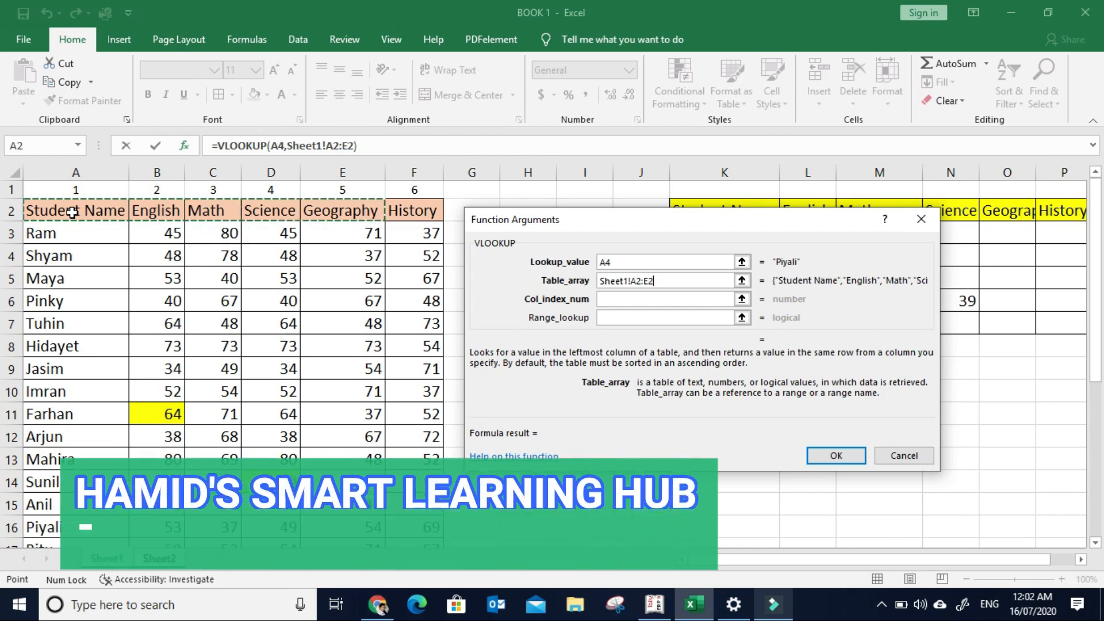
key(shift+Right)
key(ctrl+shift+Down)
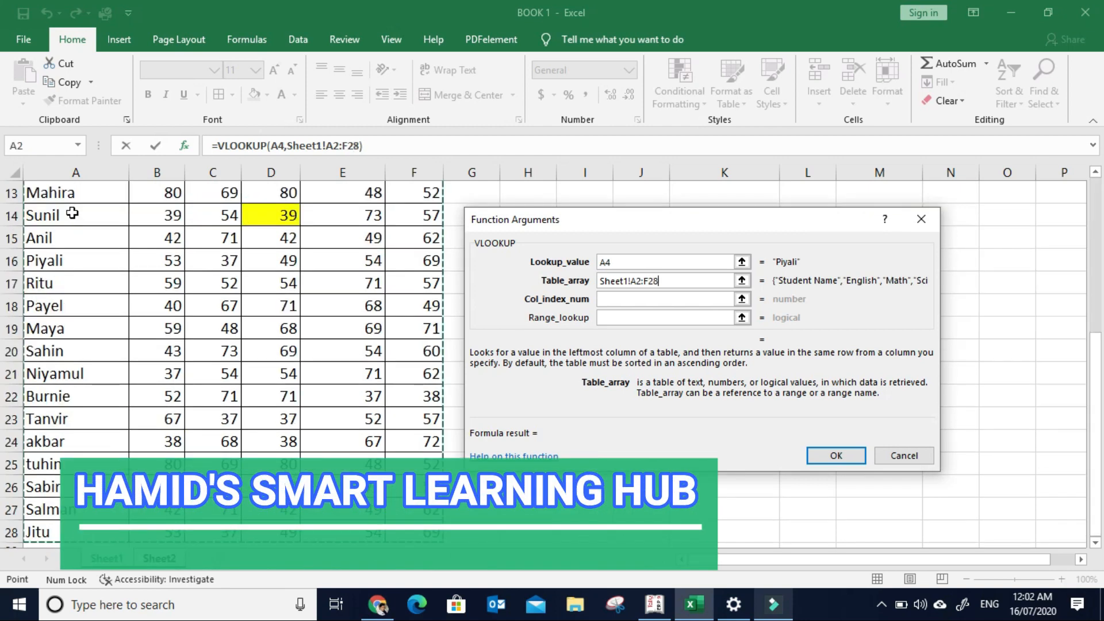
Set the F4 lookup's column index to 6 and range lookup to 0, and enter the formula
click(633, 301)
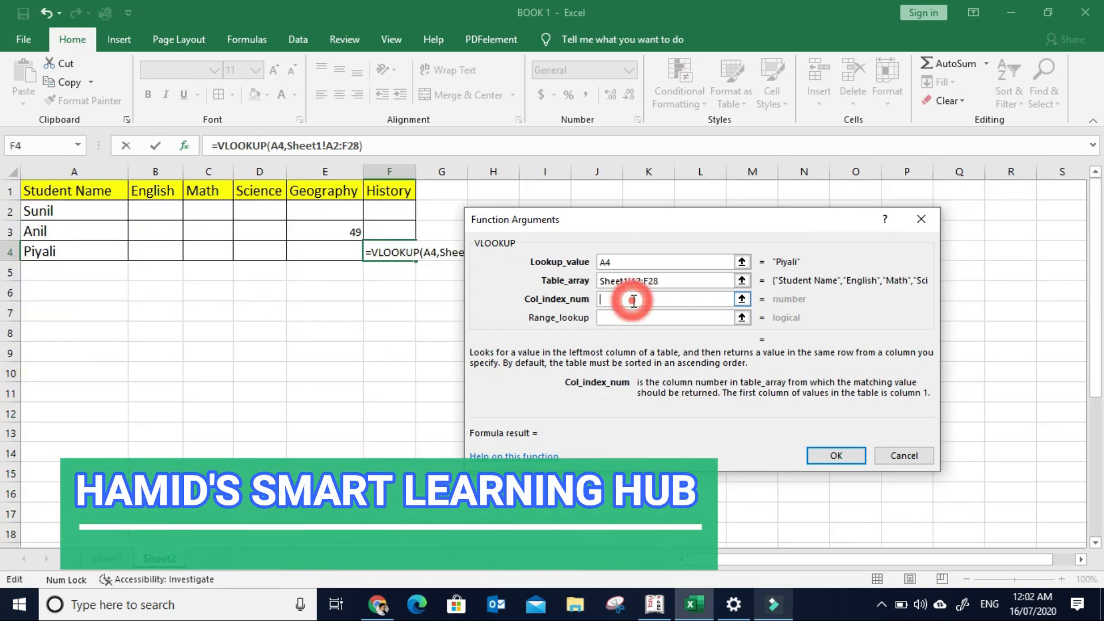
click(1095, 351)
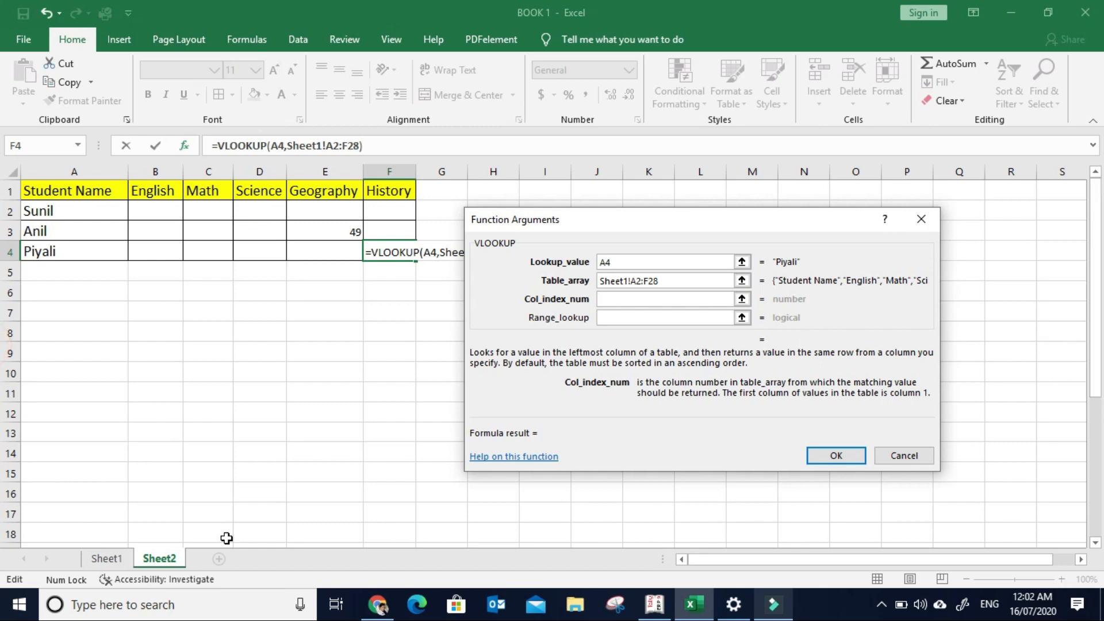
click(107, 559)
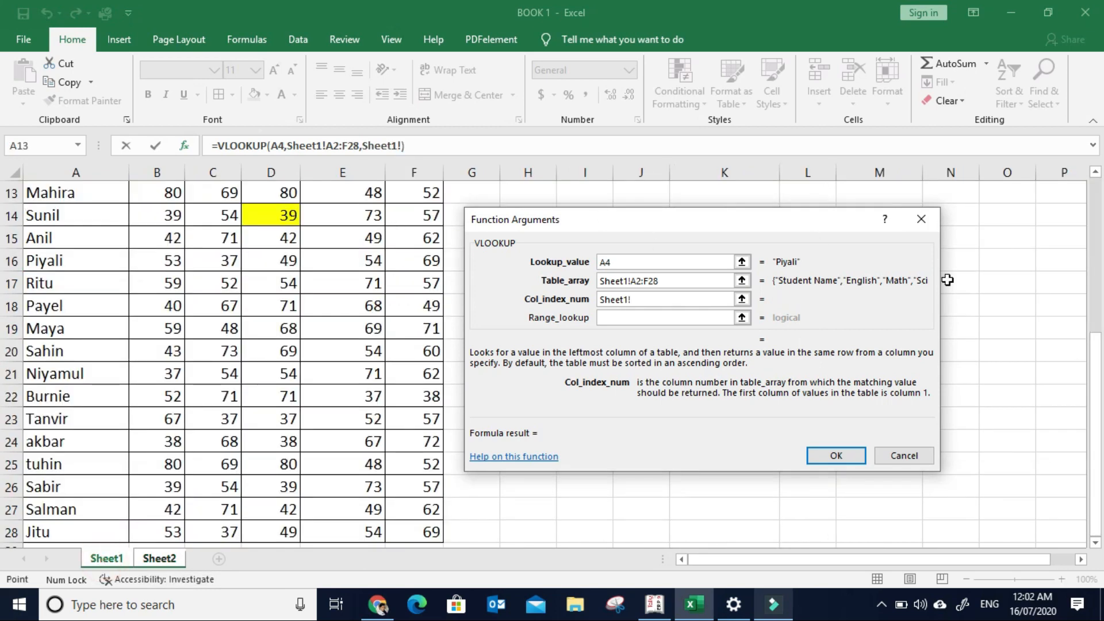
drag(1096, 488, 1097, 337)
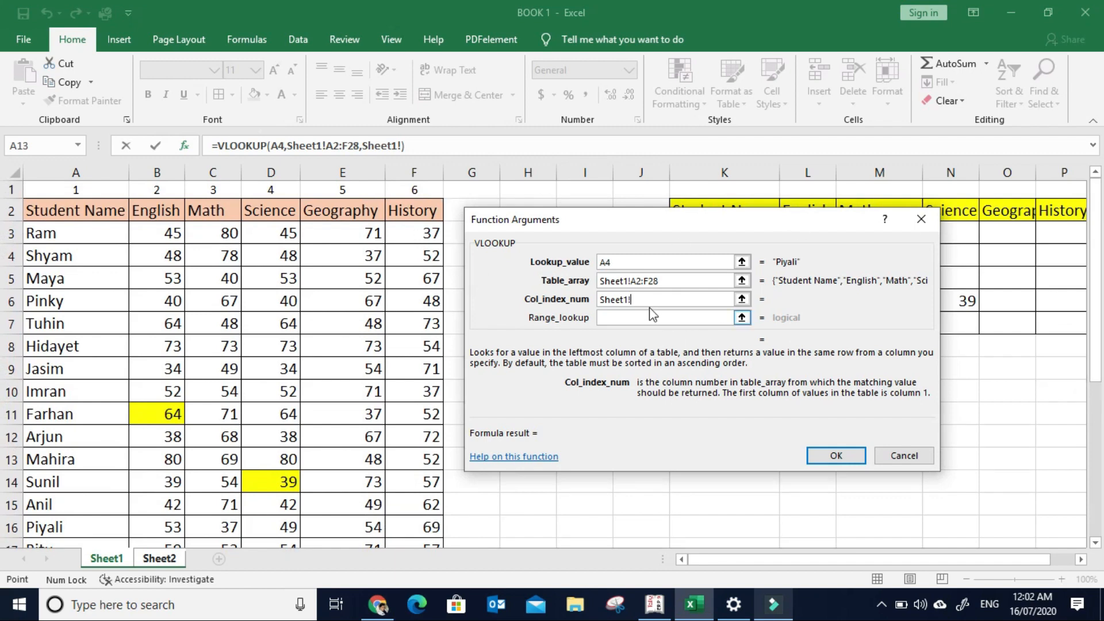
drag(645, 299, 545, 300)
text(6)
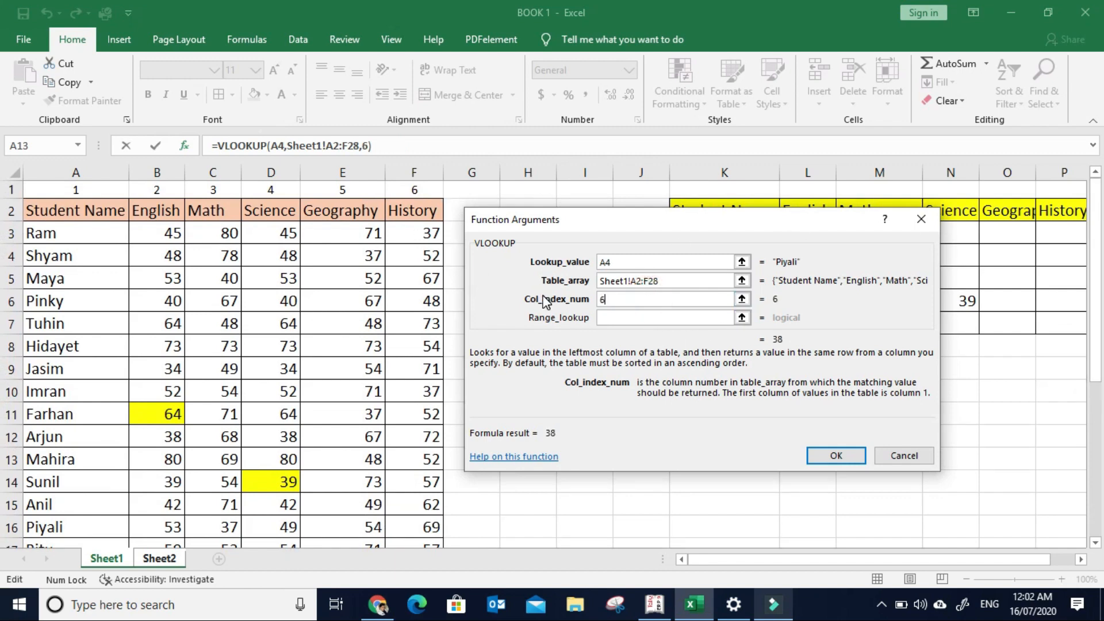
click(661, 317)
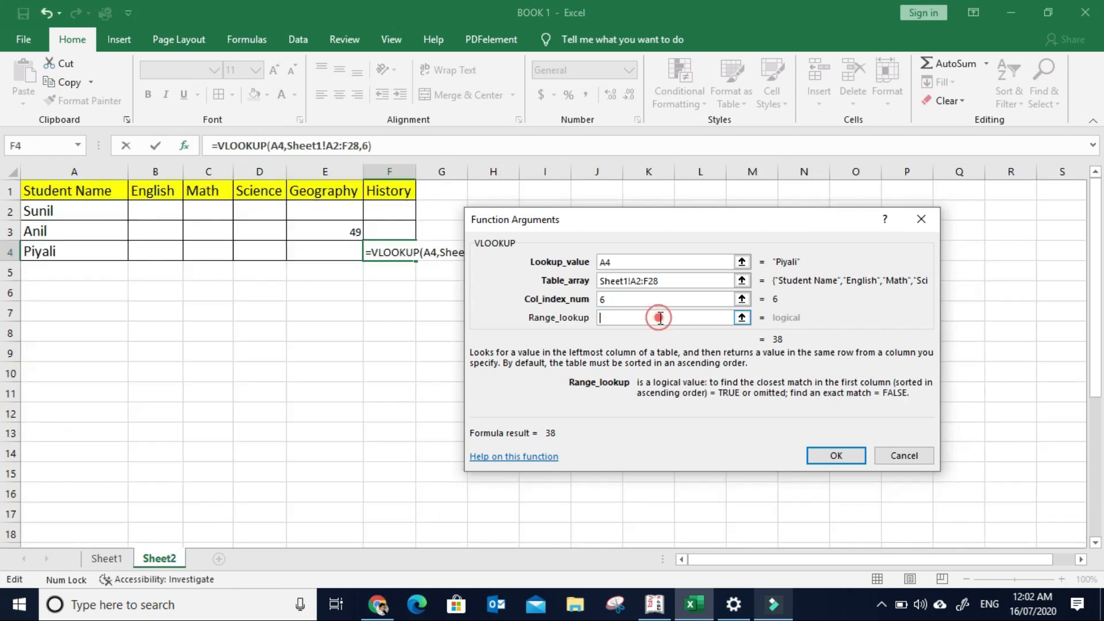
text(0)
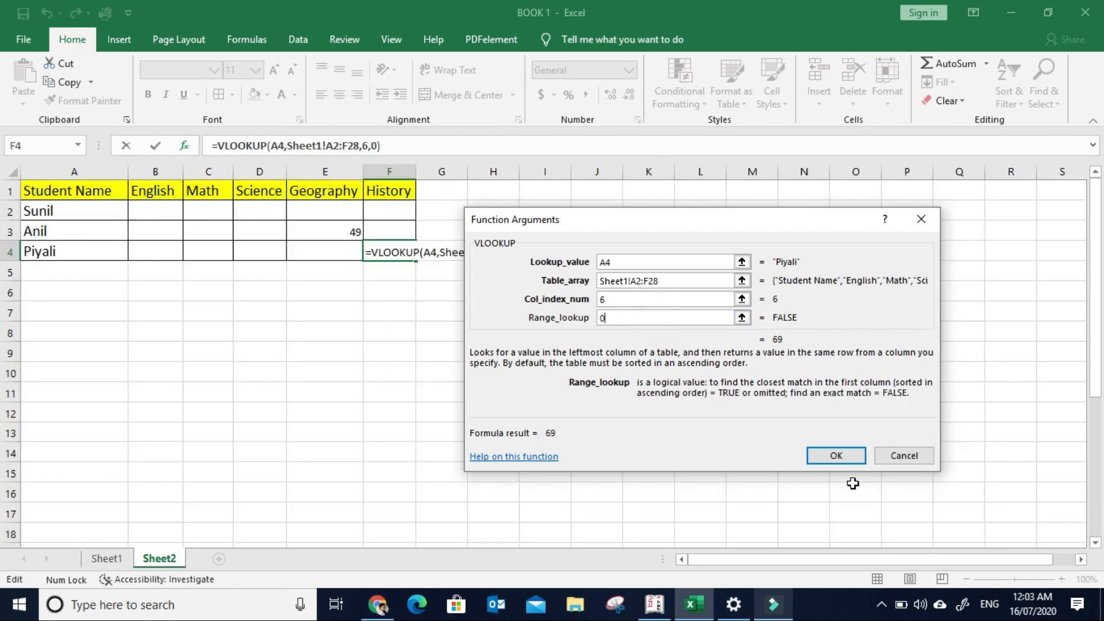
click(840, 457)
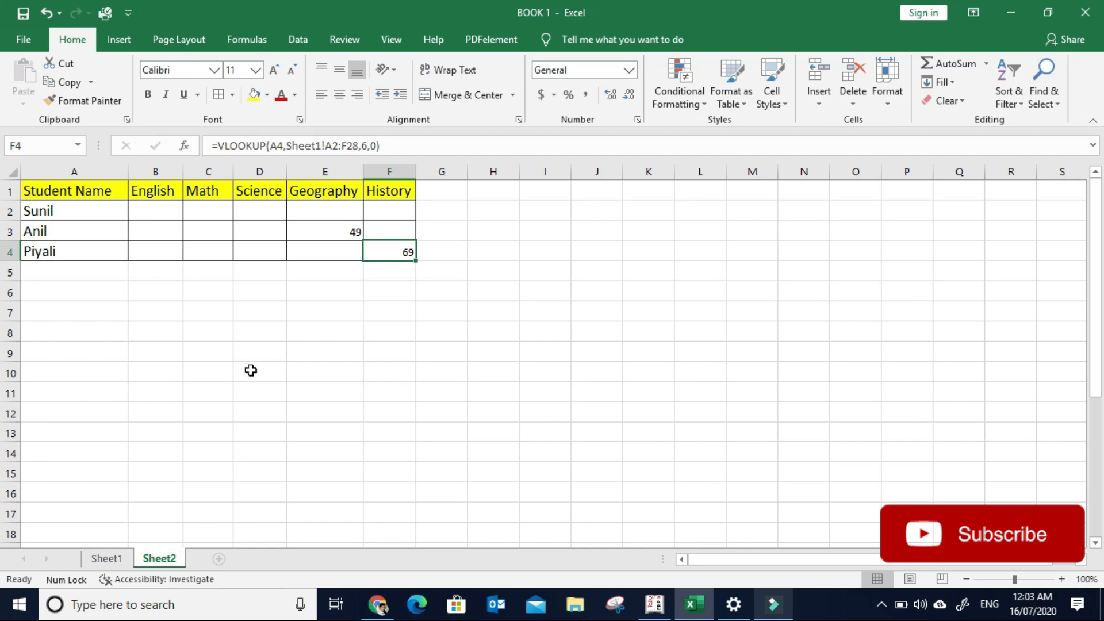
click(438, 244)
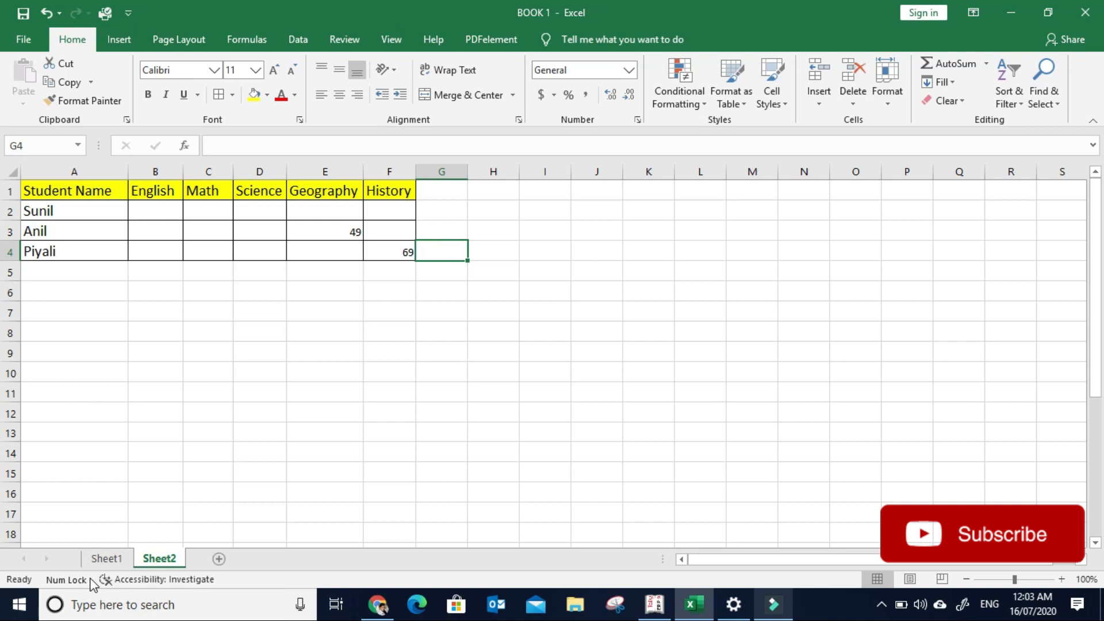
click(106, 558)
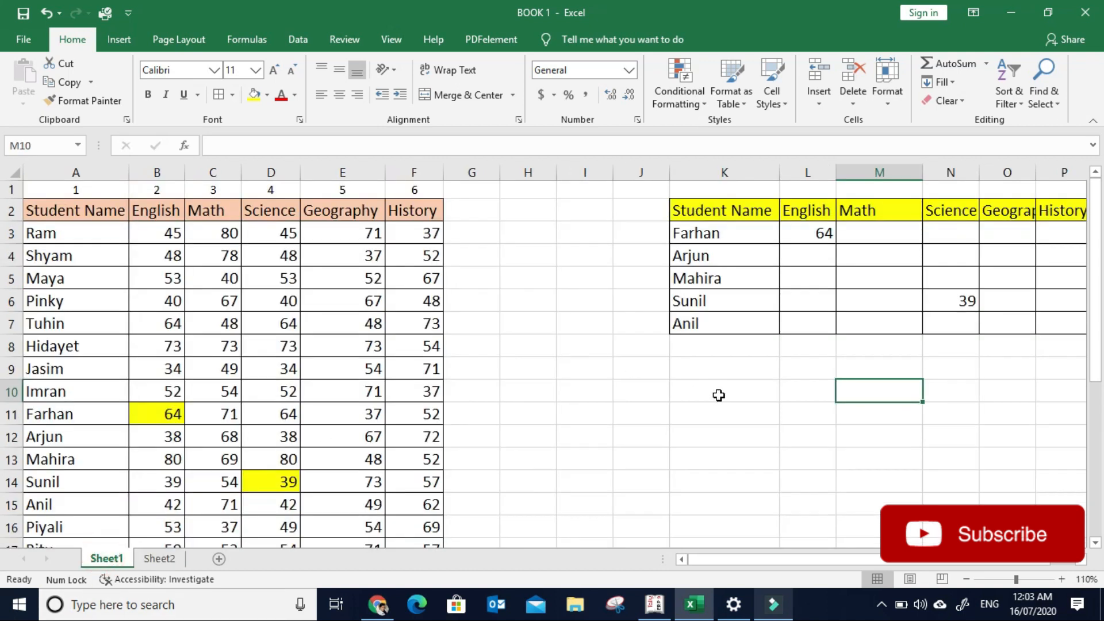
click(667, 406)
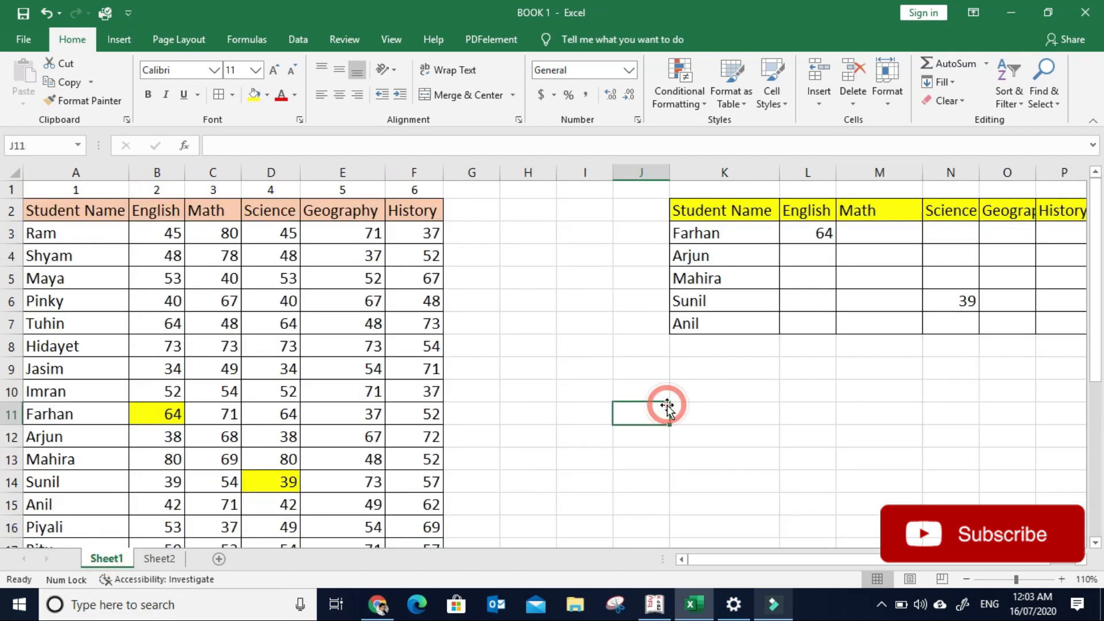
click(160, 558)
click(348, 375)
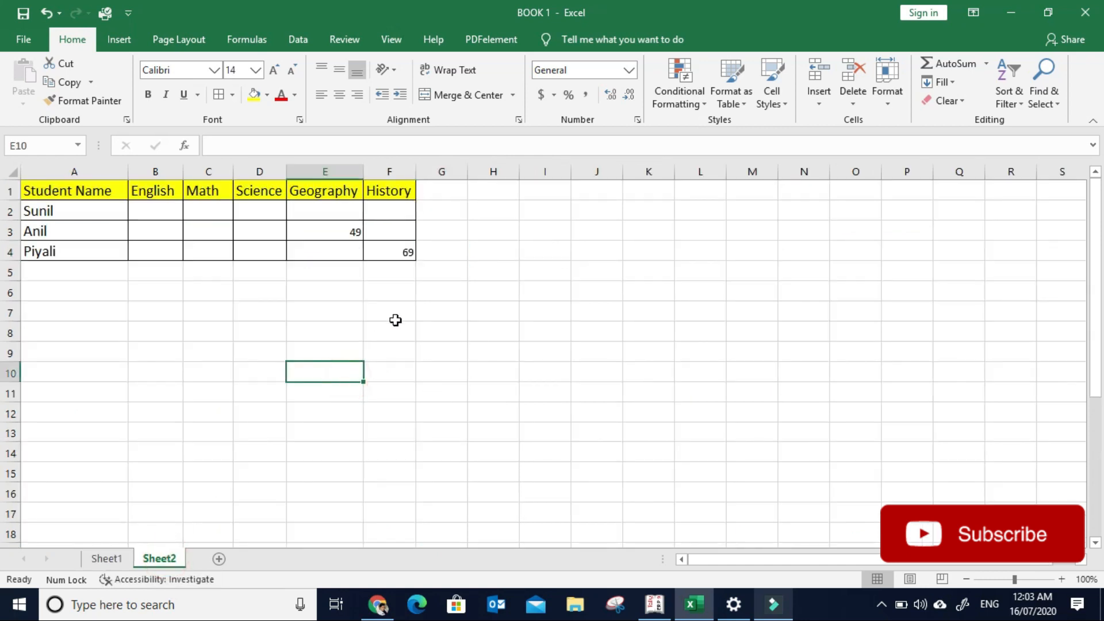
click(414, 305)
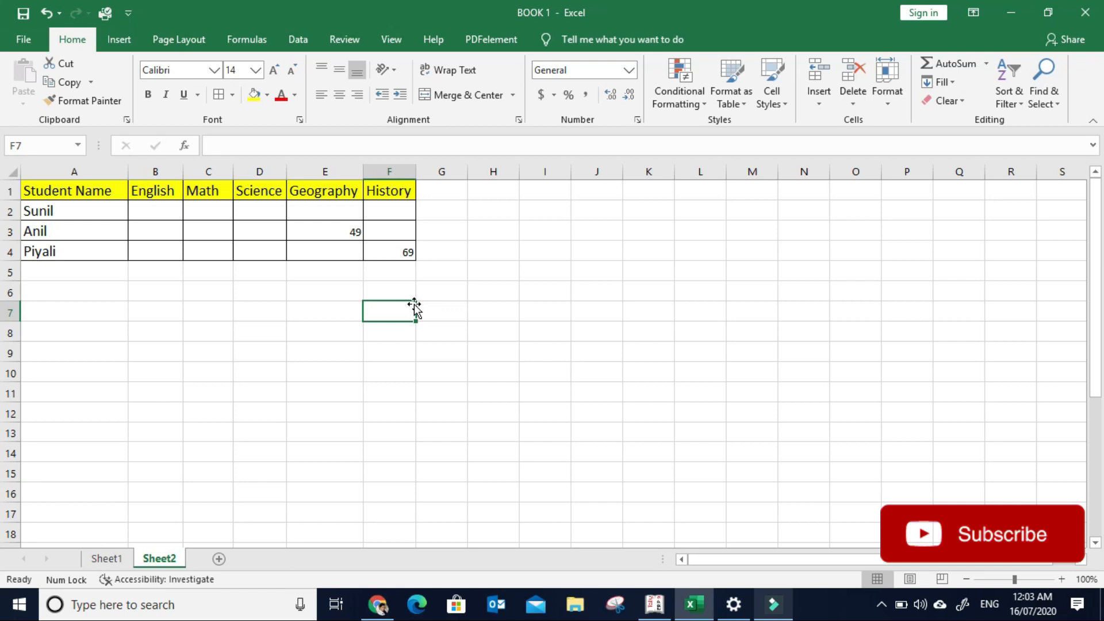
Return to Sheet1 and copy the English VLOOKUP from L3 down to L4:L7
click(103, 560)
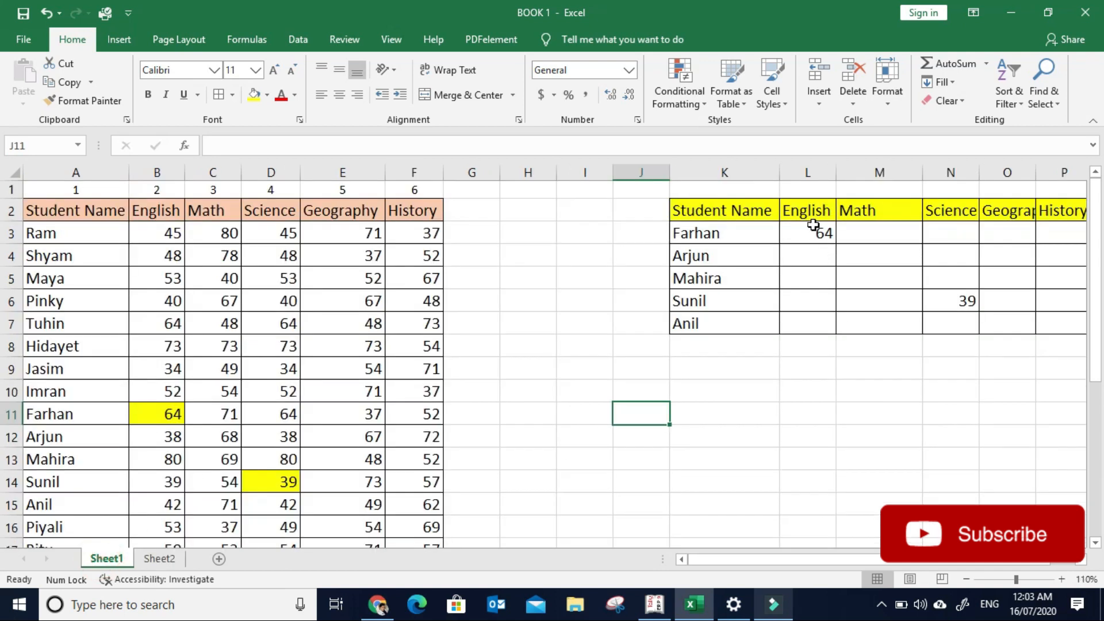
click(856, 232)
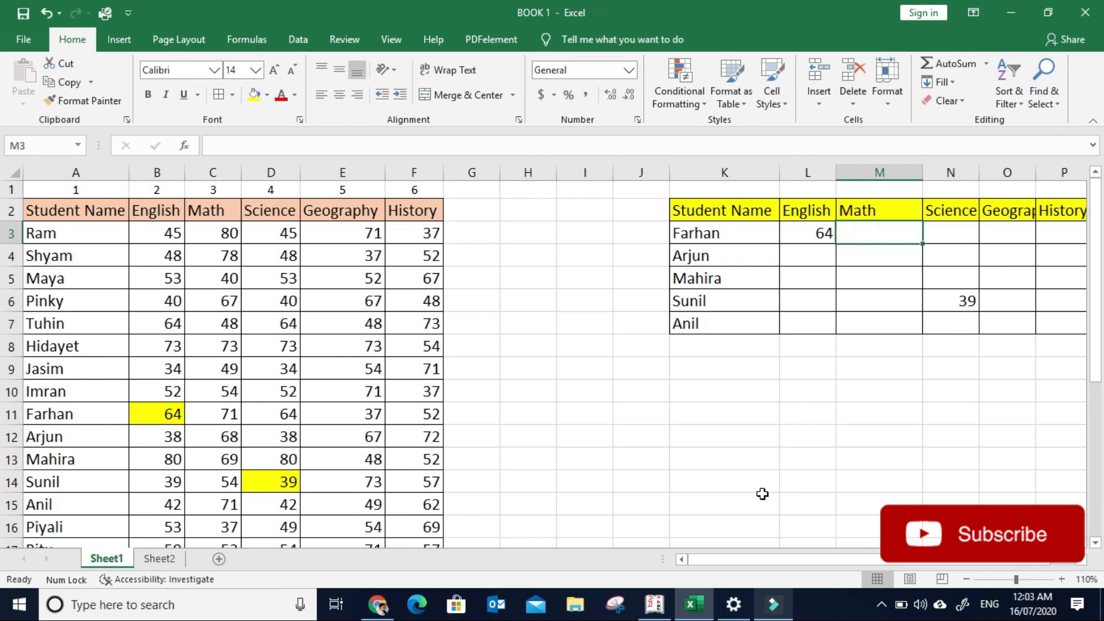
click(810, 235)
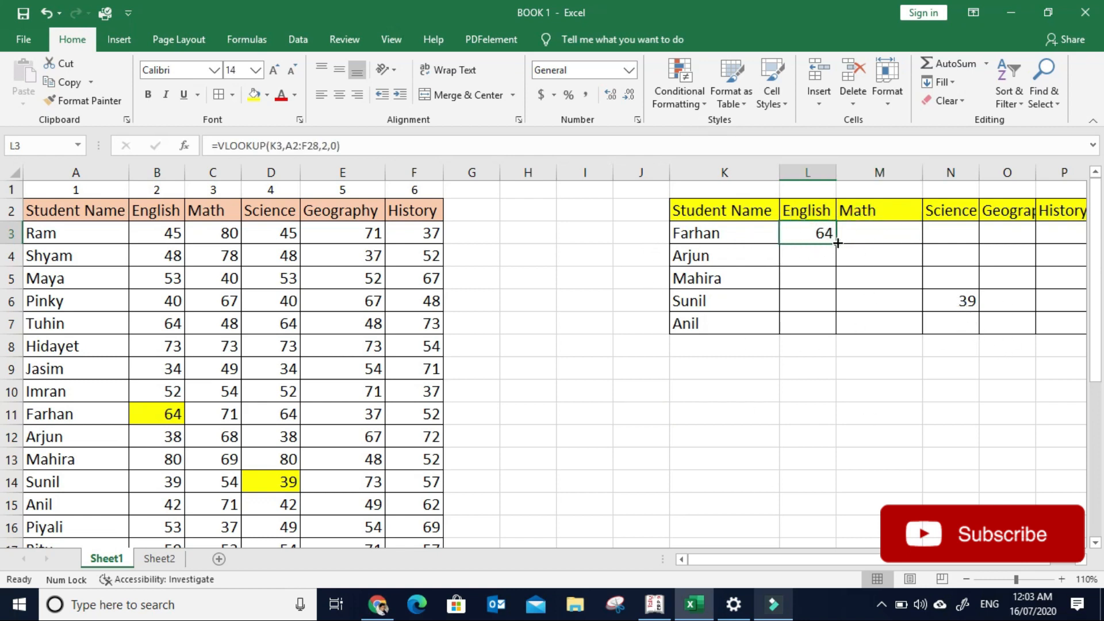
key(ctrl+c)
key(Down)
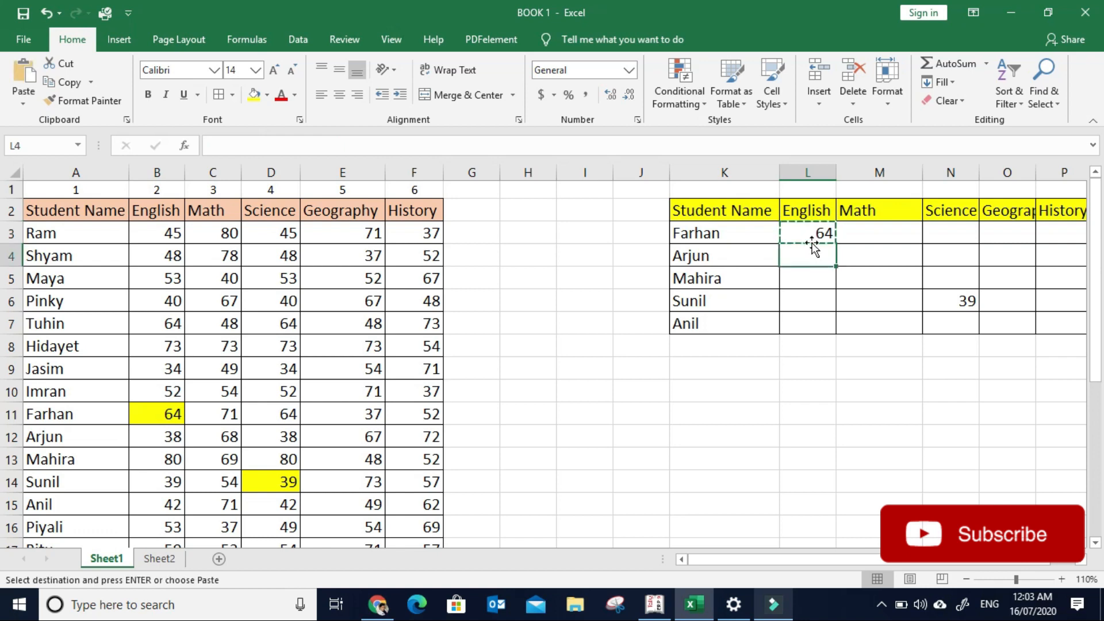
key(shift+Down)
key(shift+Down)
key(shift+Down)
key(Return)
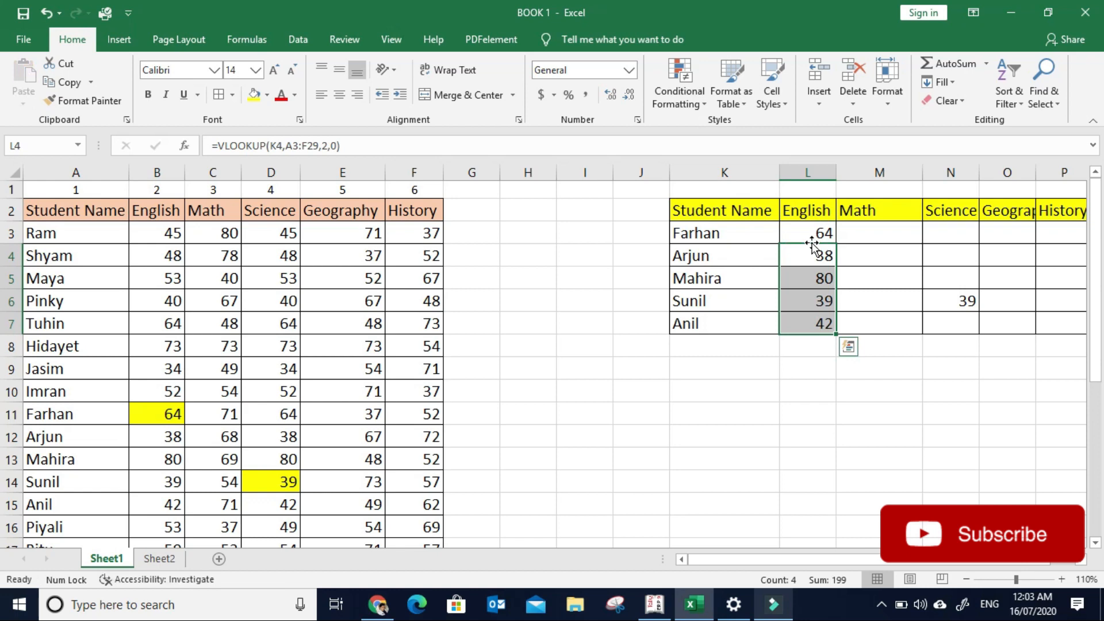
Compare the VLOOKUP formulas in the English column from L3 downward, checking how their table array references differ
click(812, 245)
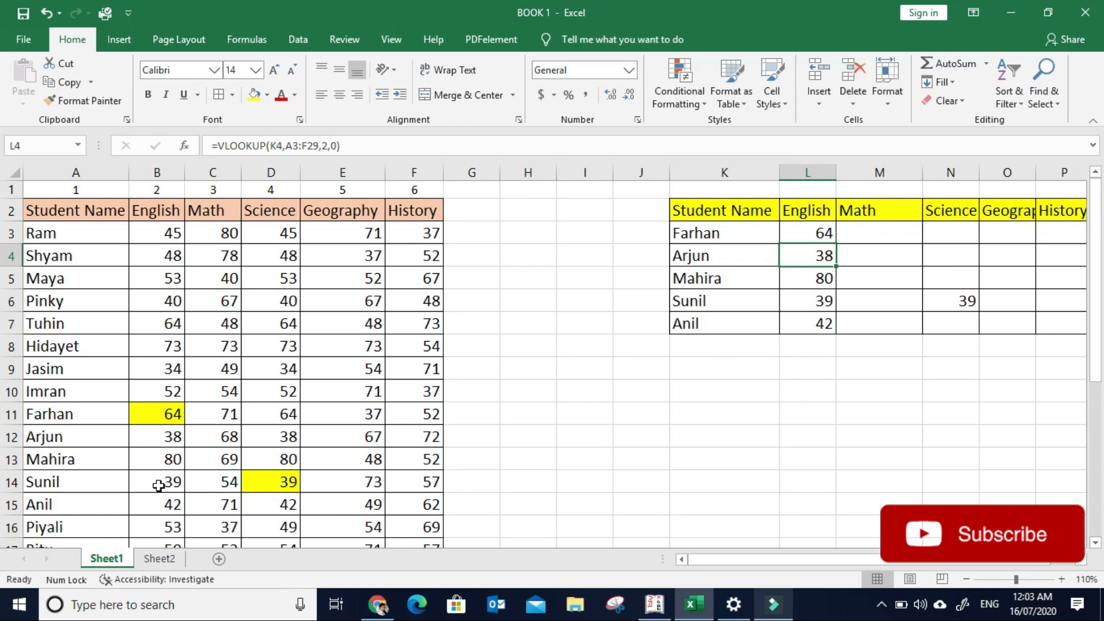
click(813, 230)
click(804, 252)
click(812, 231)
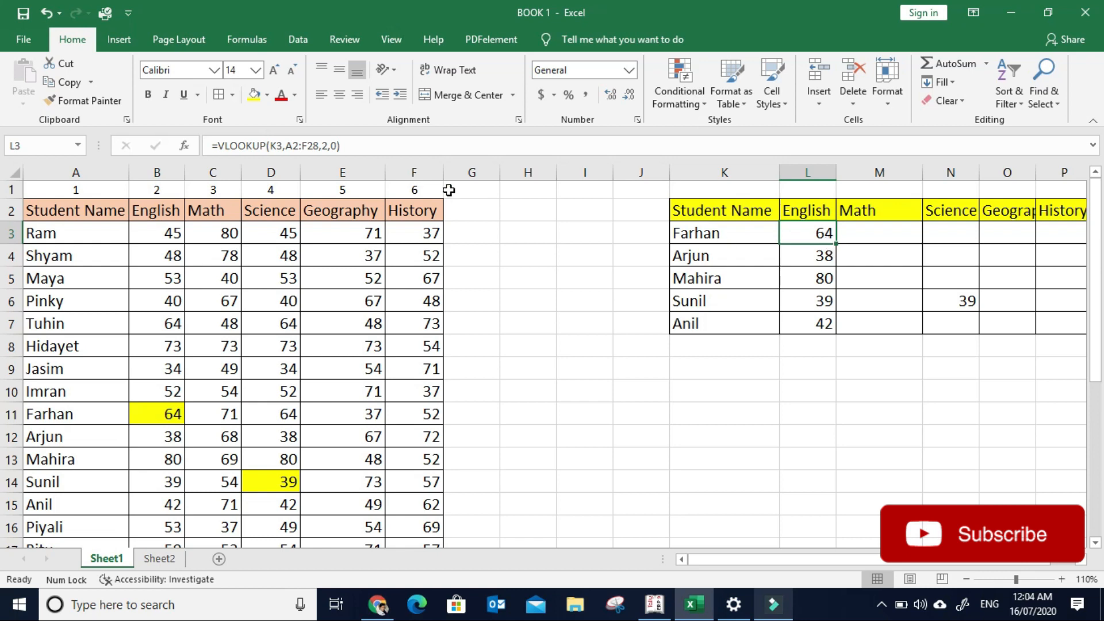
click(811, 254)
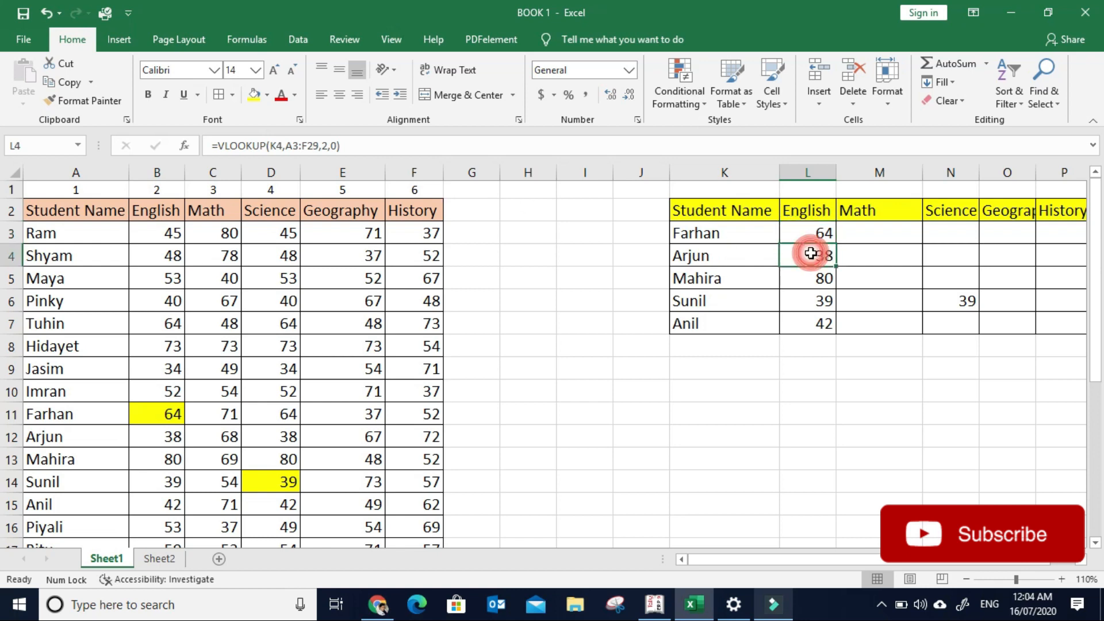
key(Up)
key(Down)
key(Up)
key(Down)
key(Down)
key(Down)
key(Up)
key(Up)
key(Up)
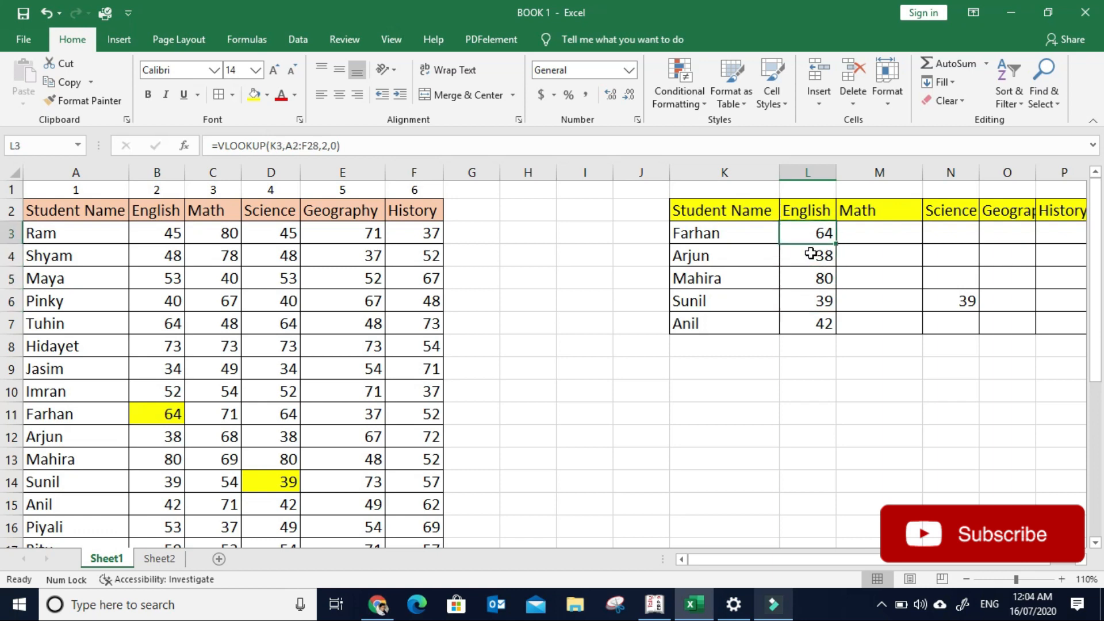
key(Down)
key(Up)
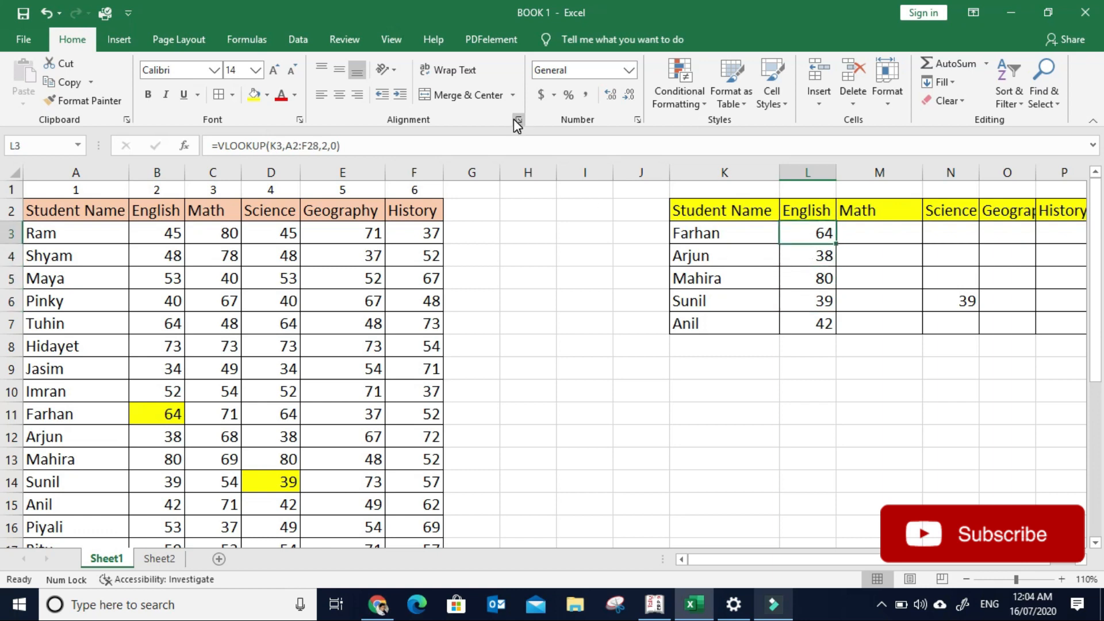
Make the L3 formula's table array absolute as $A$2:$F$28 and fill the formula down to L7
click(299, 147)
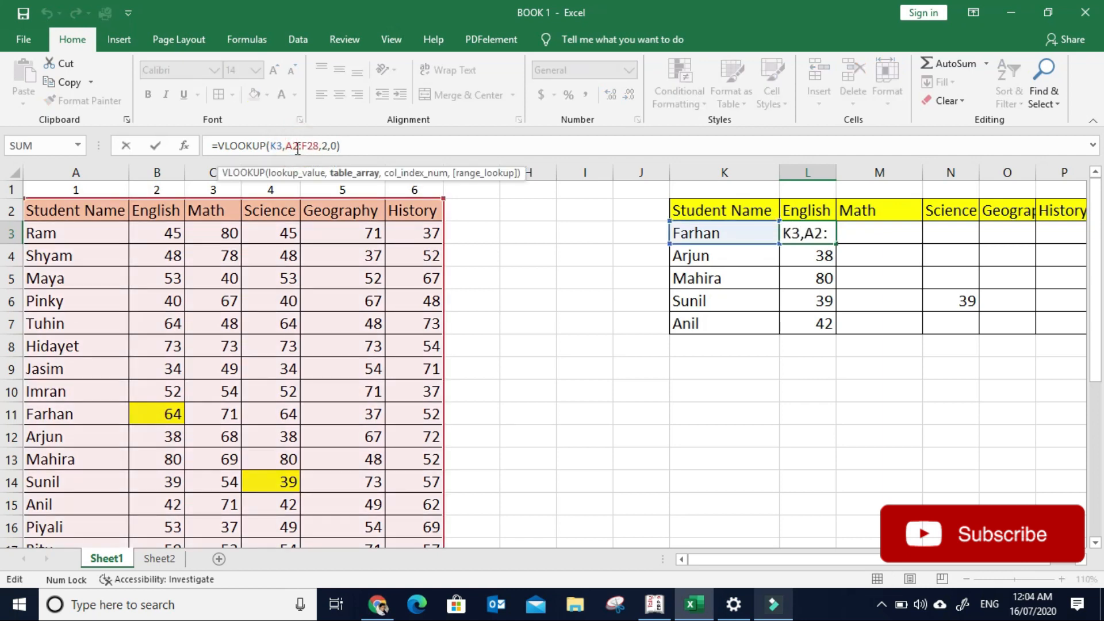
key(F4)
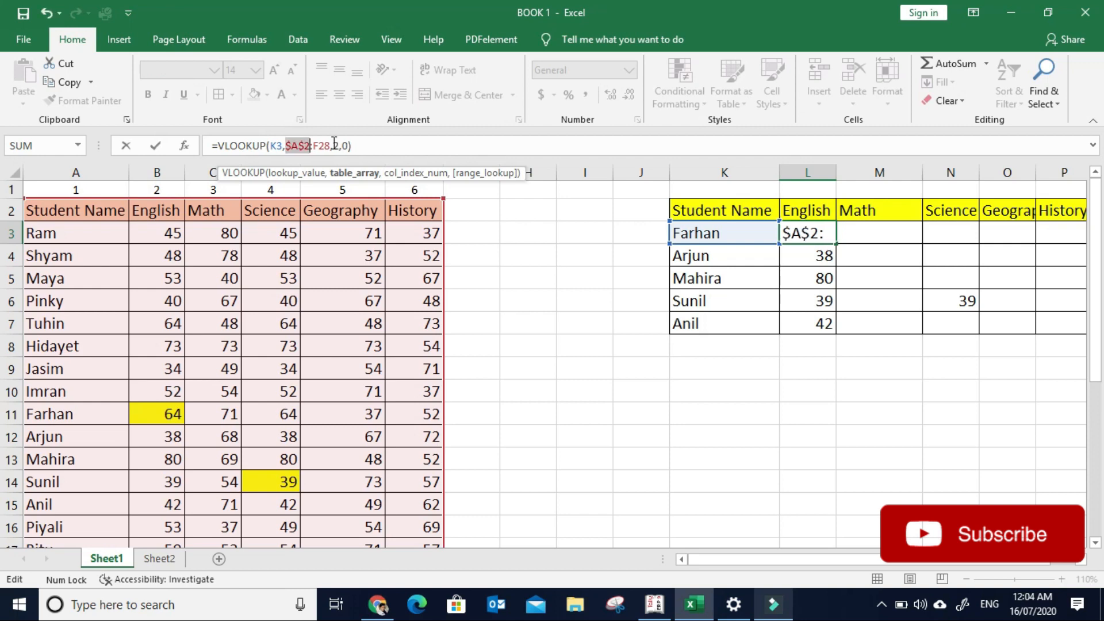
click(334, 143)
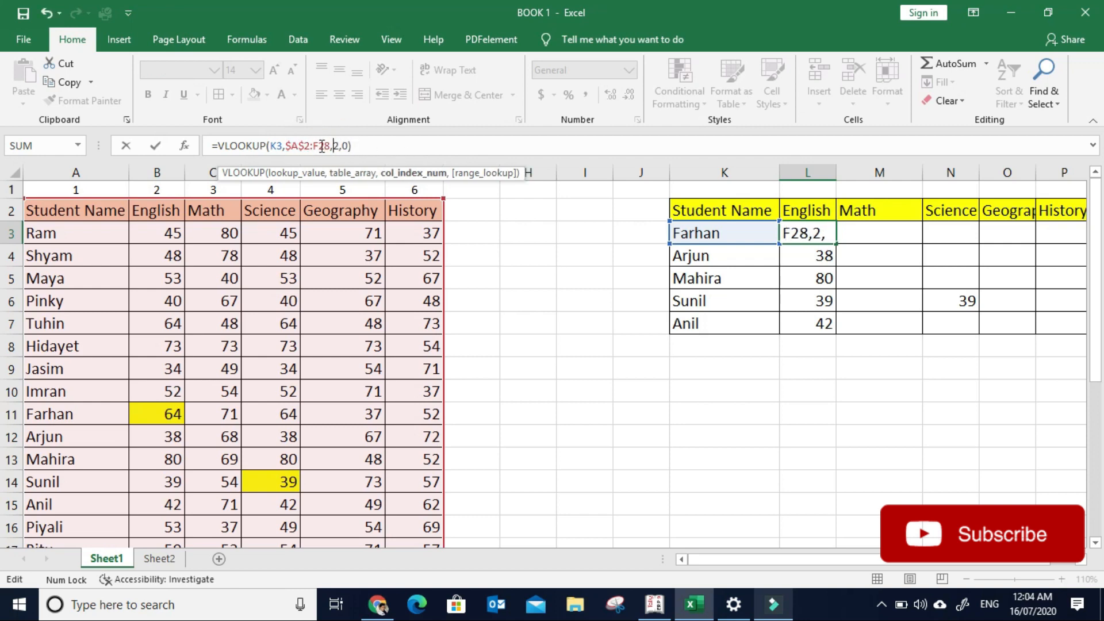
click(322, 145)
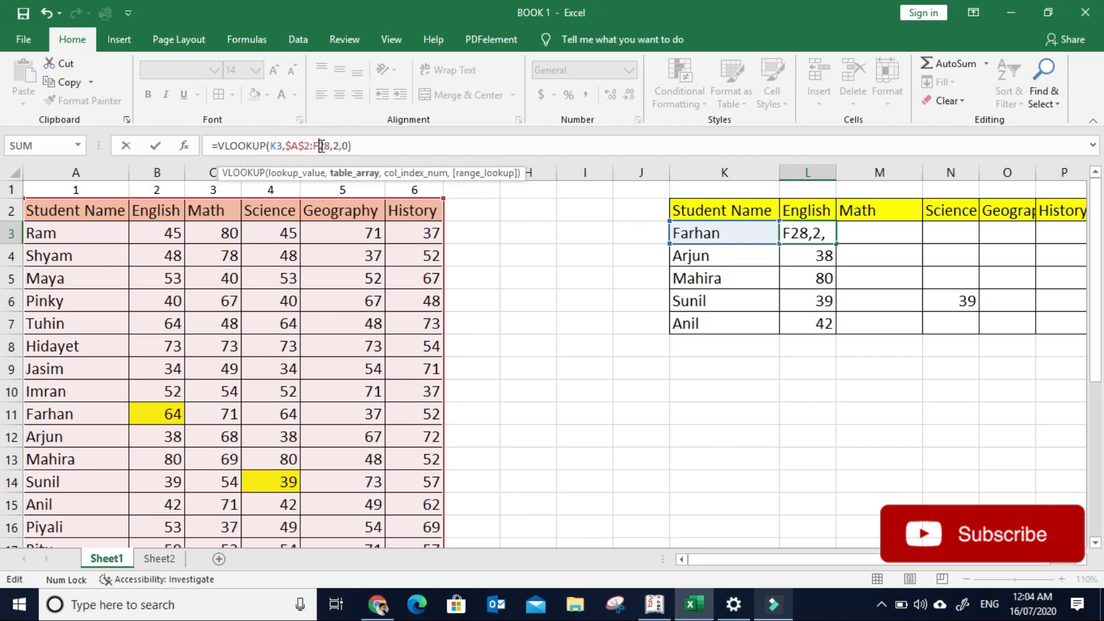
key(F4)
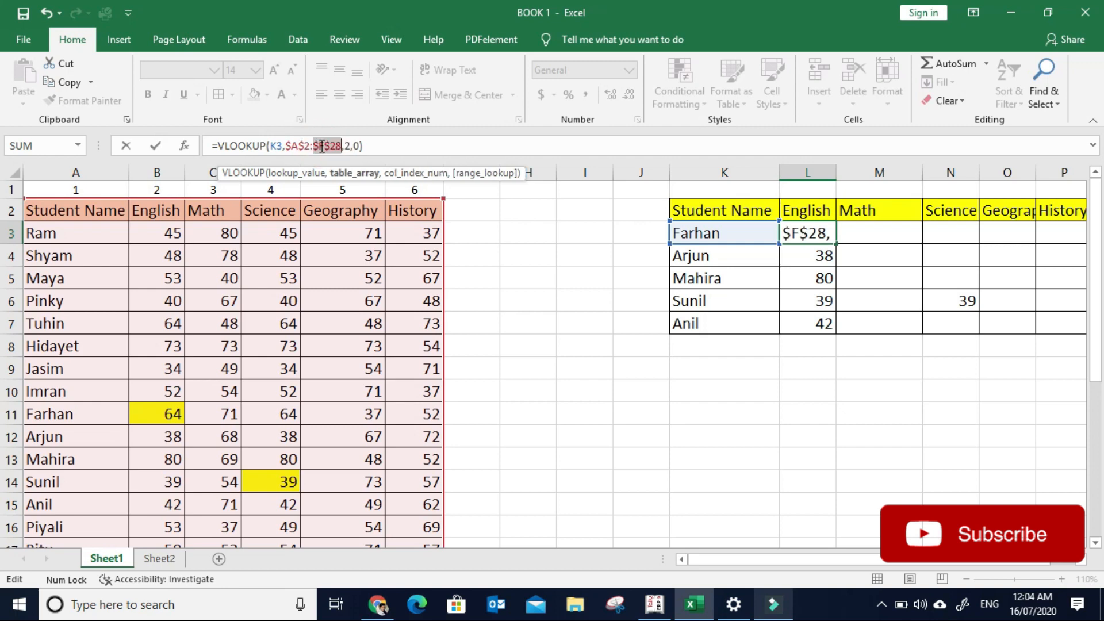
click(370, 146)
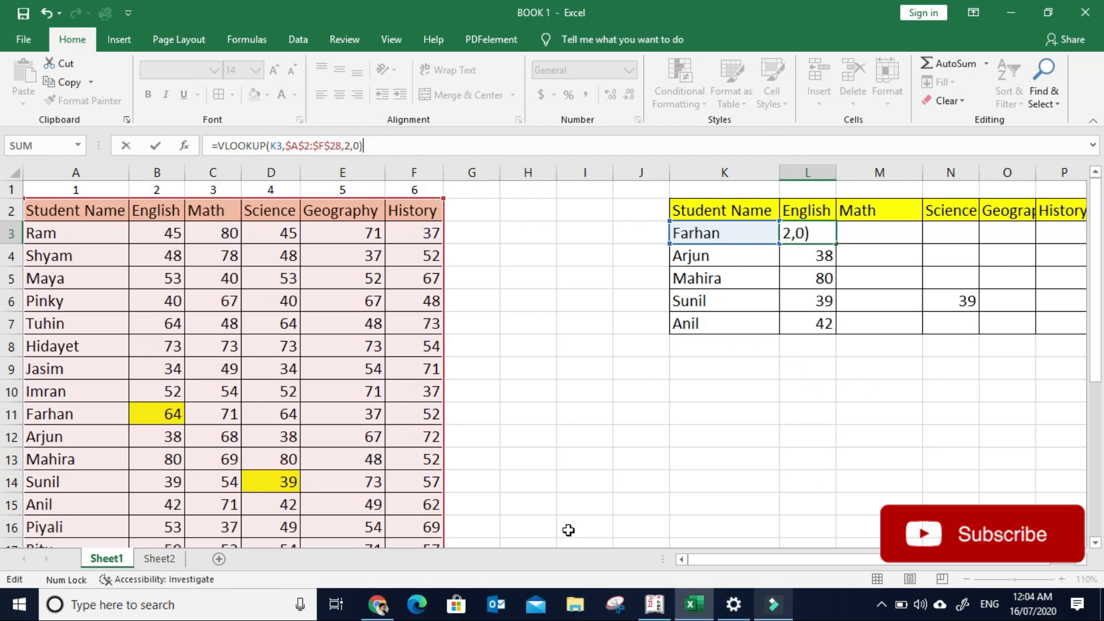
key(Return)
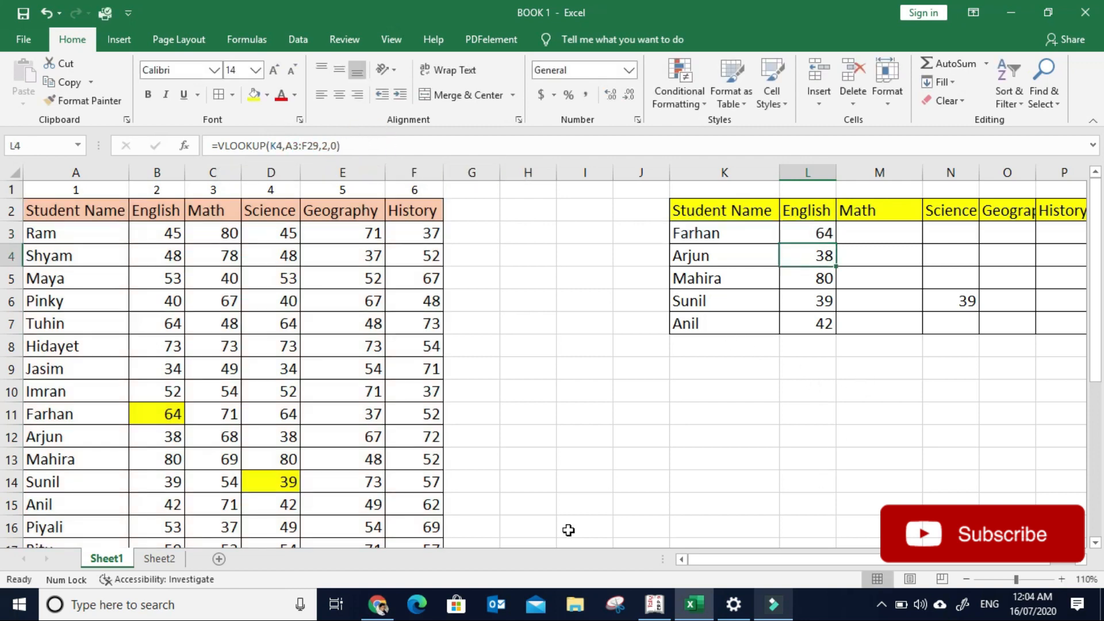
click(803, 225)
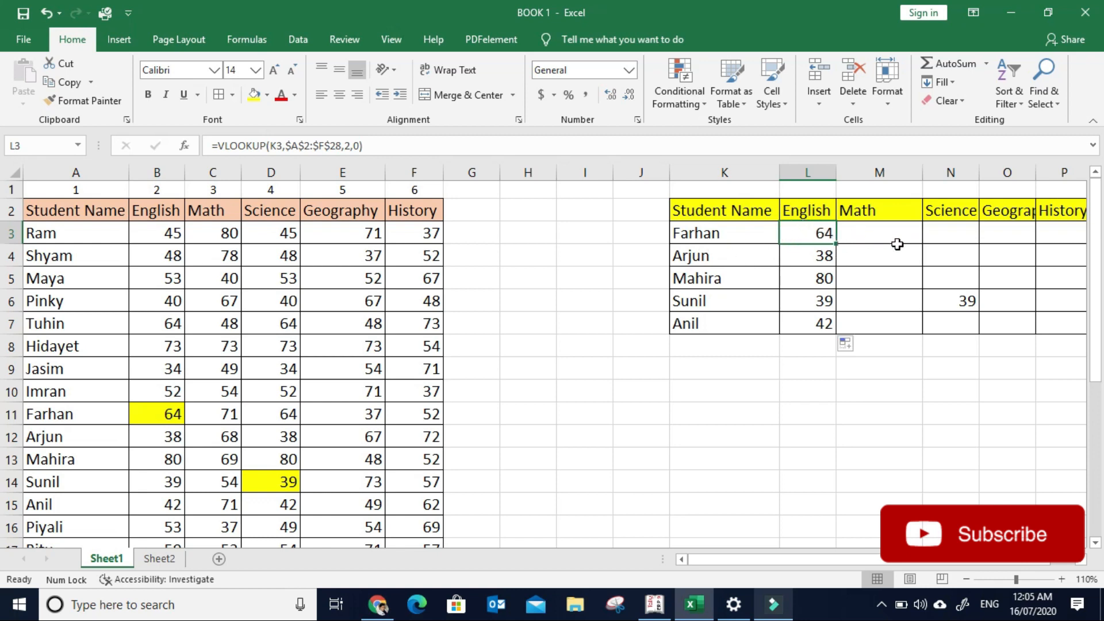
Clear the existing Science lookup from cell N6
click(961, 302)
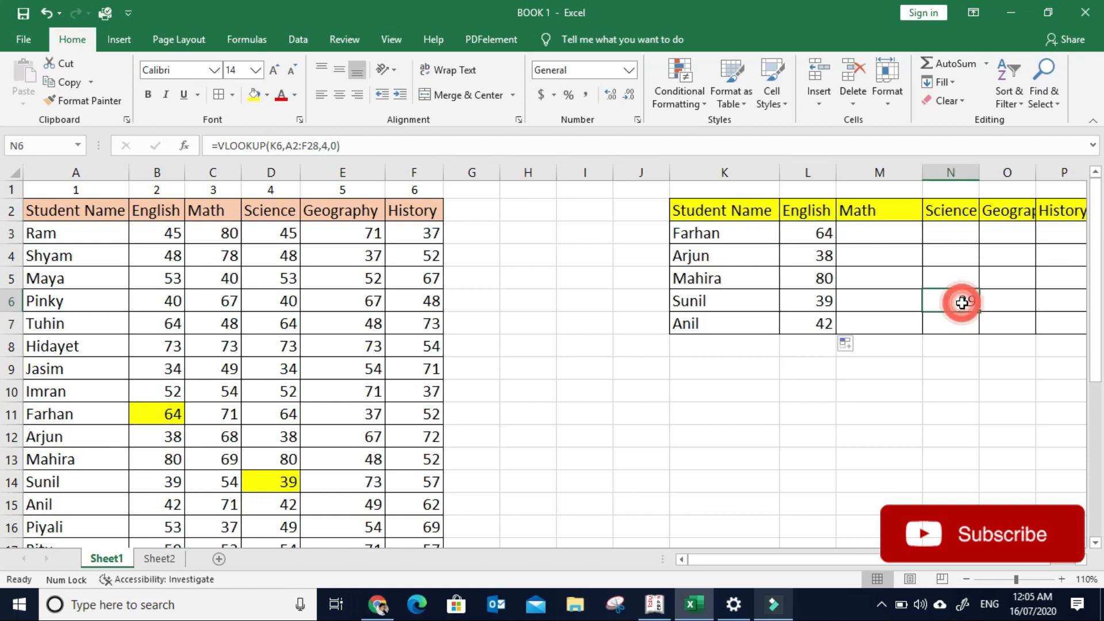
key(Delete)
Copy the L3 lookup across the Math to History cells M3:P3
click(803, 232)
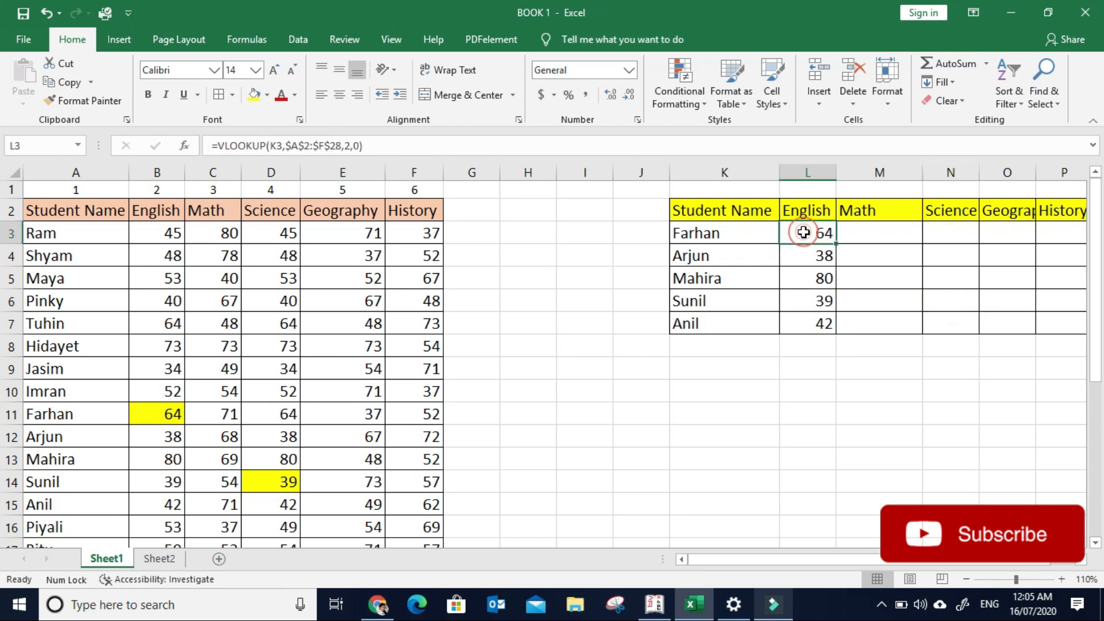
key(ctrl+c)
key(Right)
key(Left)
key(Right)
key(shift+Right)
key(shift+Right)
key(shift+Right)
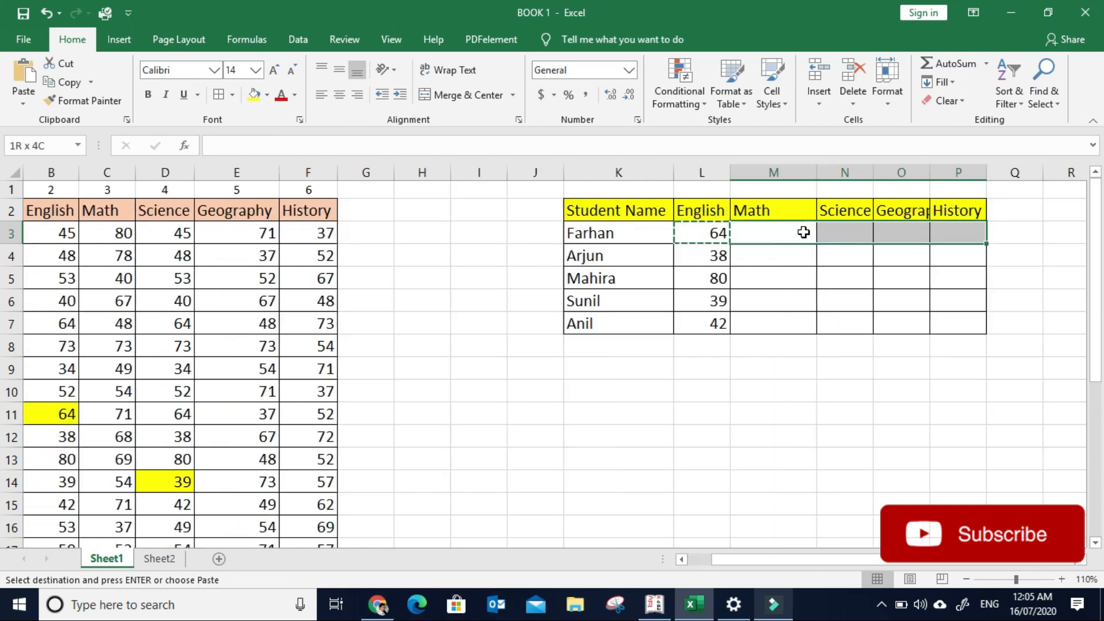
key(Return)
Examine the formulas in L3 and M3 to compare their lookup value references
click(803, 232)
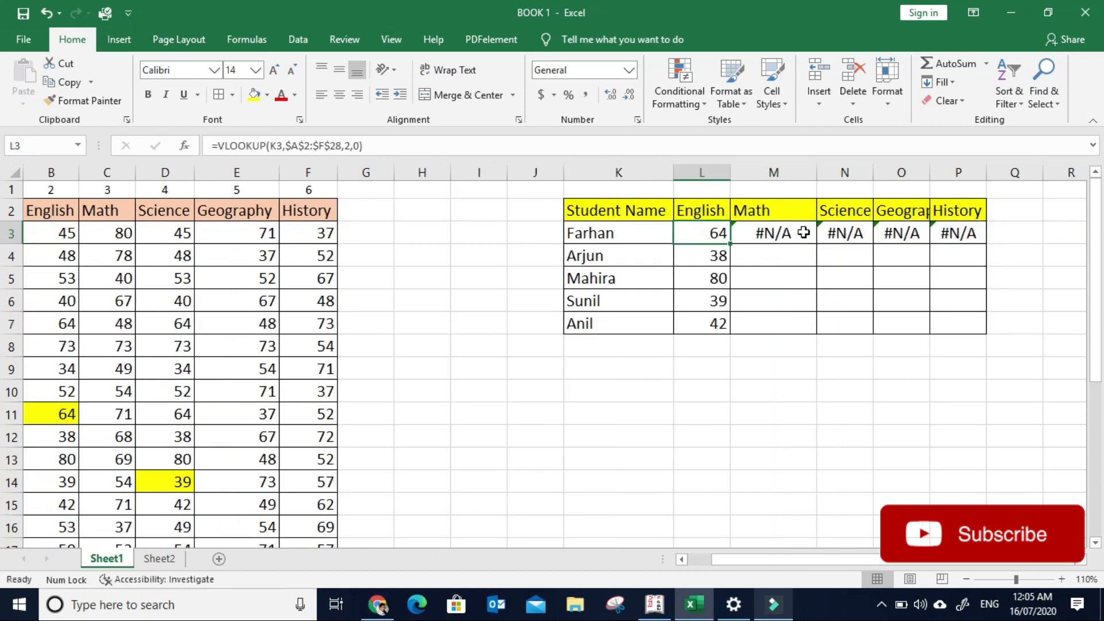
key(Right)
key(Left)
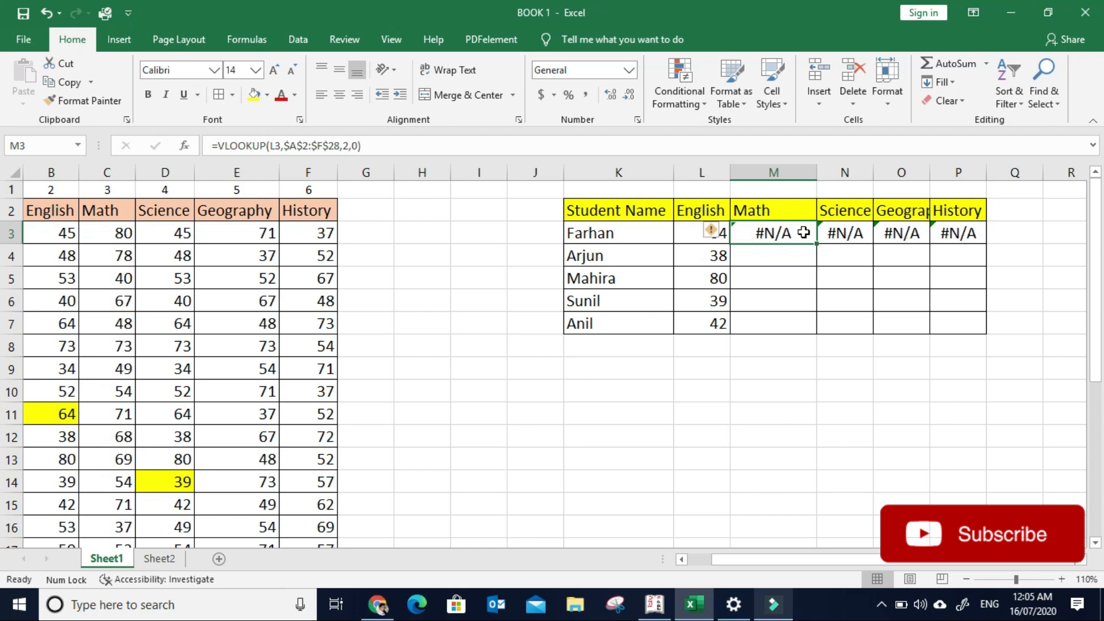
key(Left)
key(Left)
key(Left)
key(Left)
key(Left)
key(Left)
key(Left)
key(Left)
key(Left)
key(Left)
key(Left)
key(Left)
key(Right)
click(868, 236)
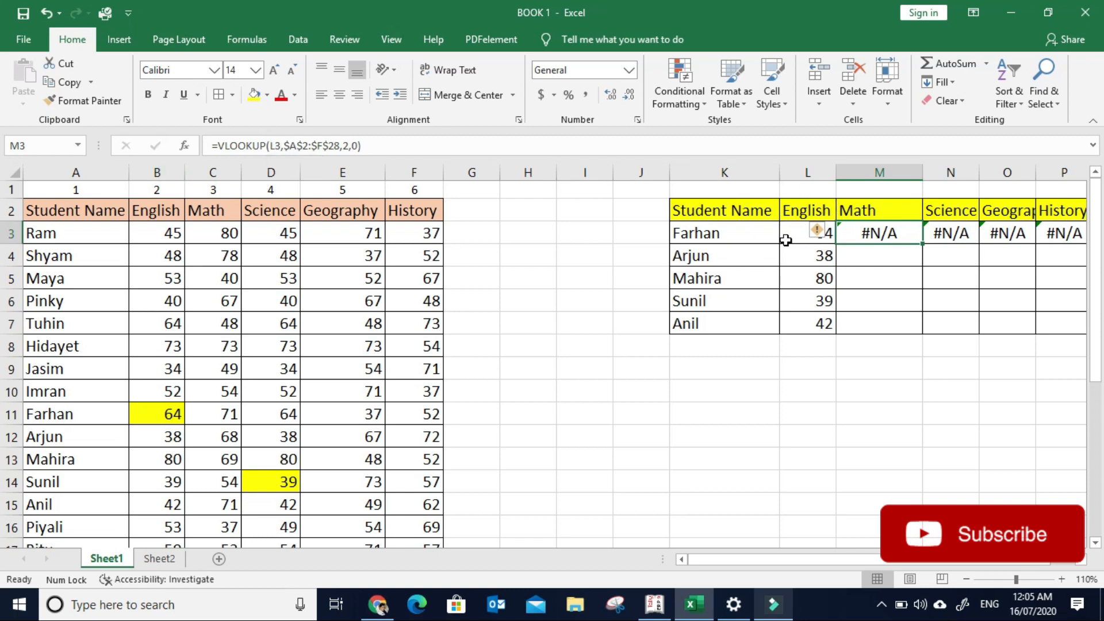
Make the lookup value in the L3 formula absolute as $K$3
click(785, 241)
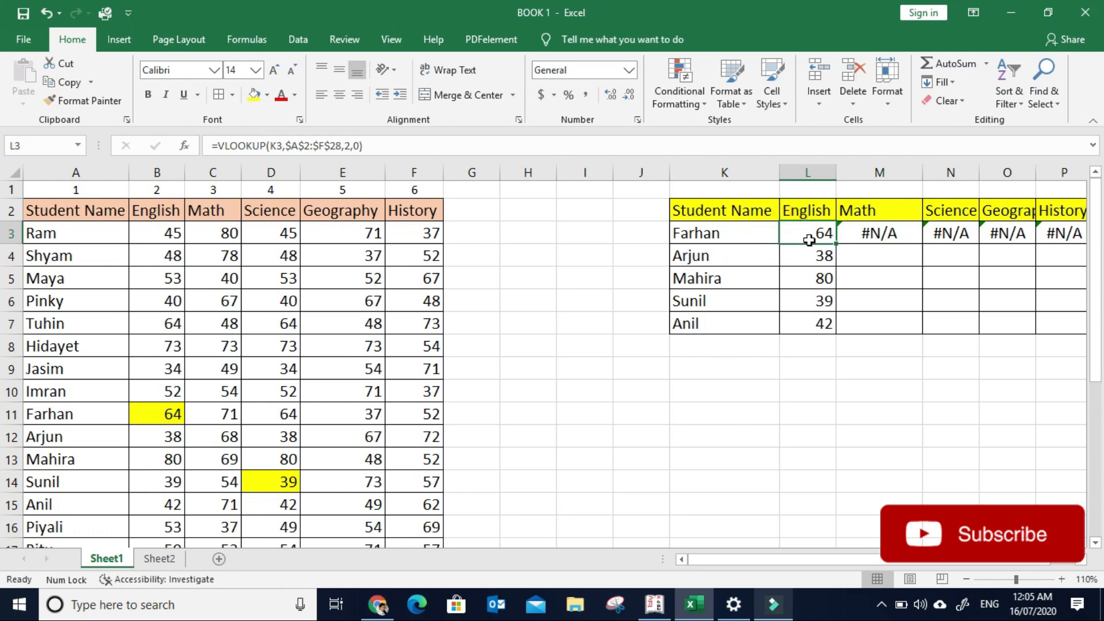
click(277, 147)
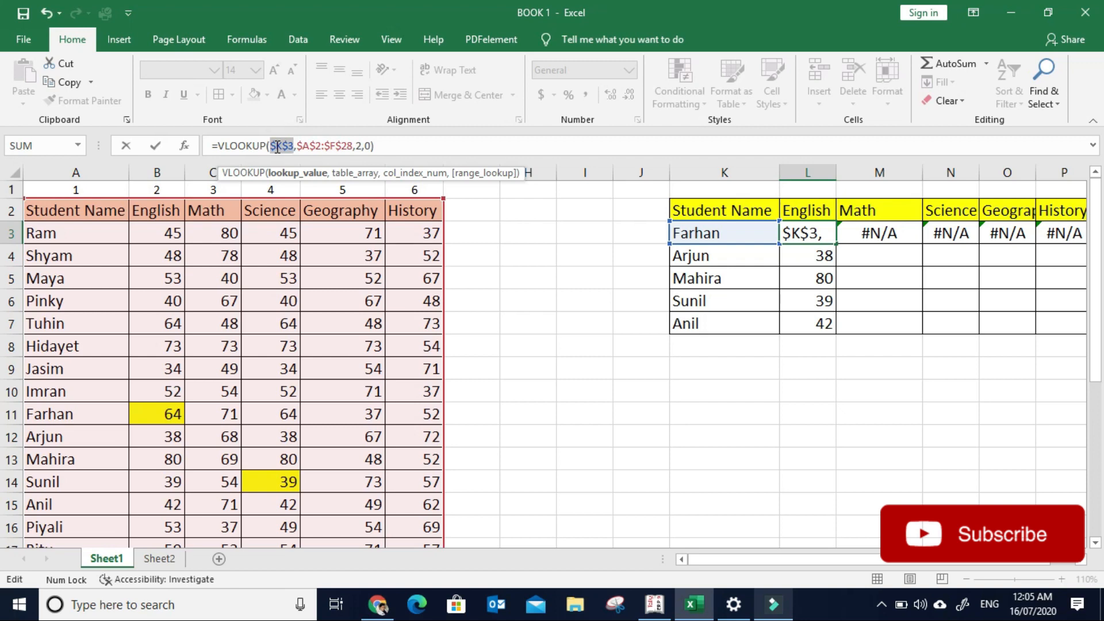
key(Return)
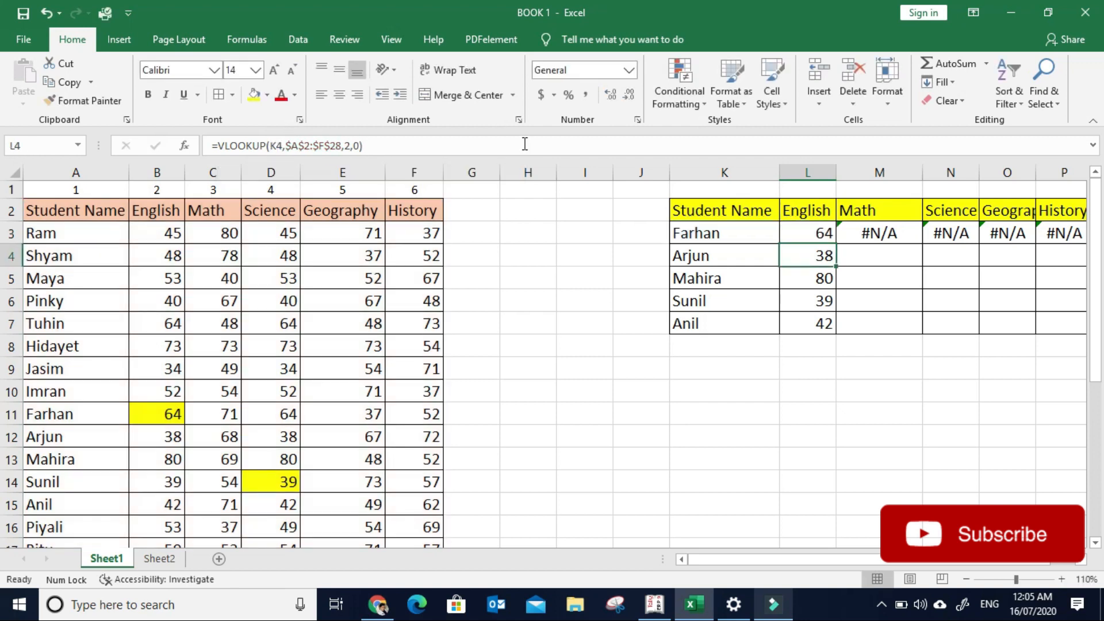
Copy the L3 formula with the absolute lookup value into M3:P3, replacing the formulas there
click(819, 233)
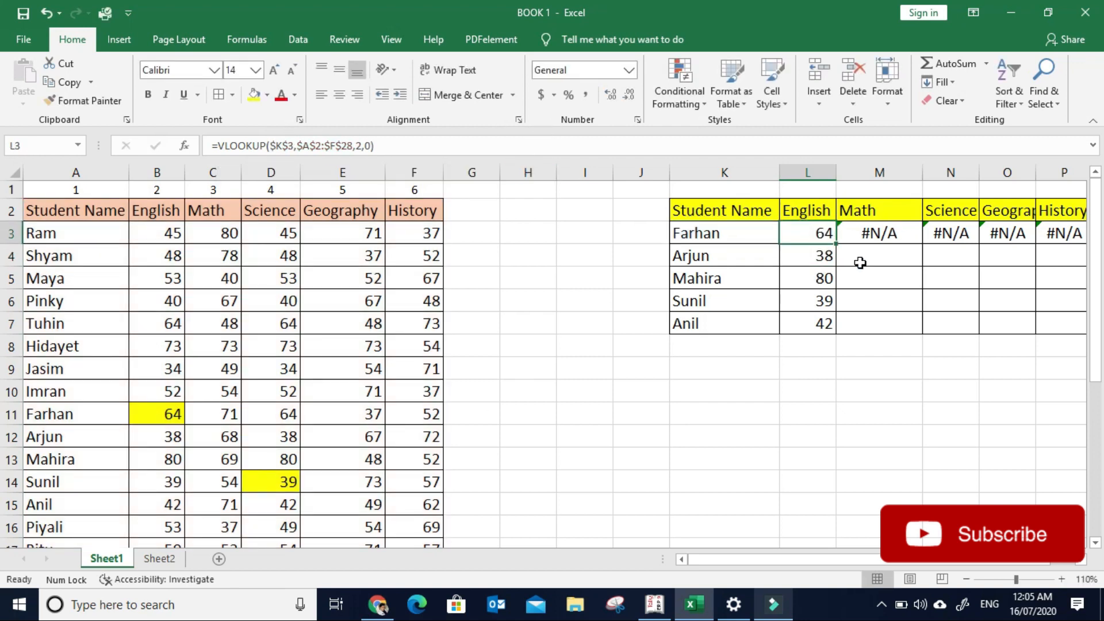
key(ctrl+c)
key(Right)
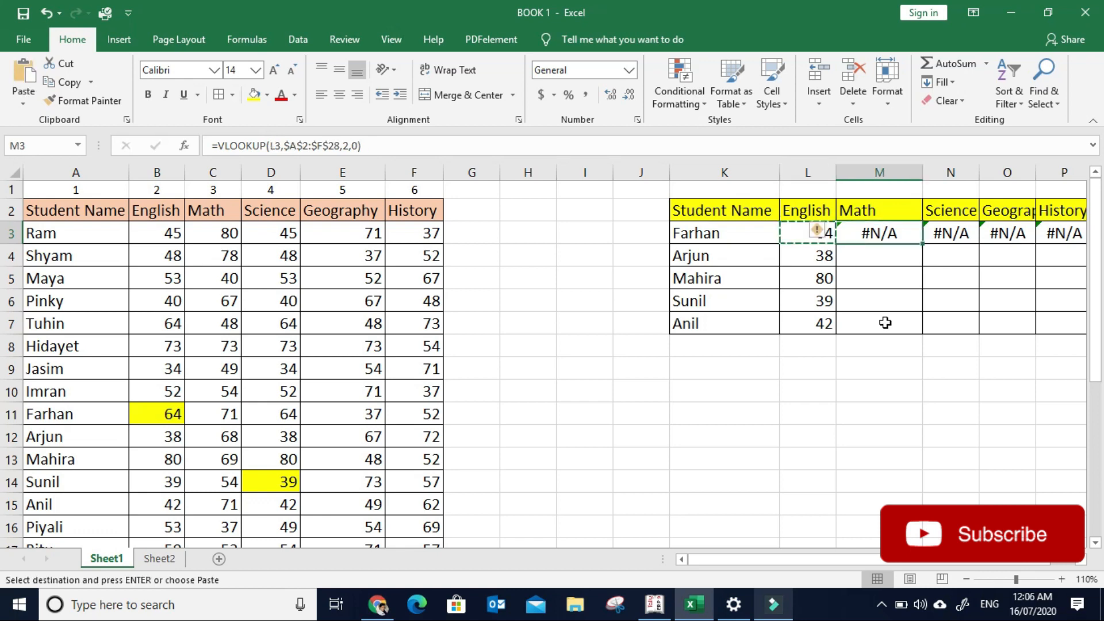
key(shift+Right)
key(shift+Right)
key(shift+Right)
key(shift+Right)
key(shift+Left)
key(ctrl+v)
key(Escape)
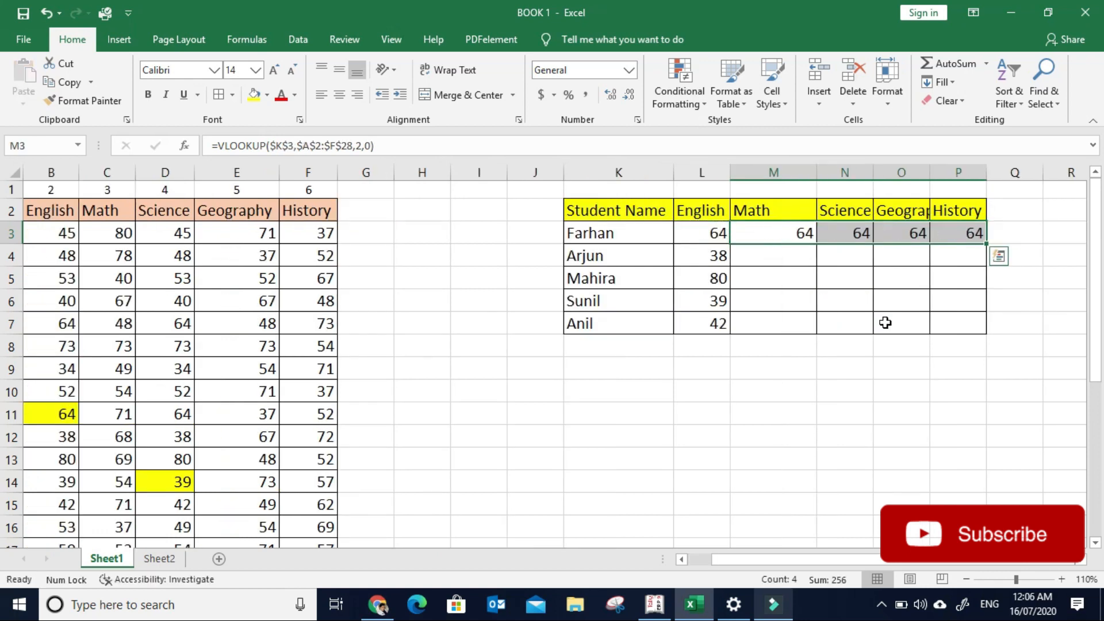
Check the formulas in L3:P3 and the column number above English in the source table
key(shift+Left)
key(shift+Left)
key(shift+Left)
key(Right)
key(Right)
key(Right)
key(Left)
key(Left)
key(Left)
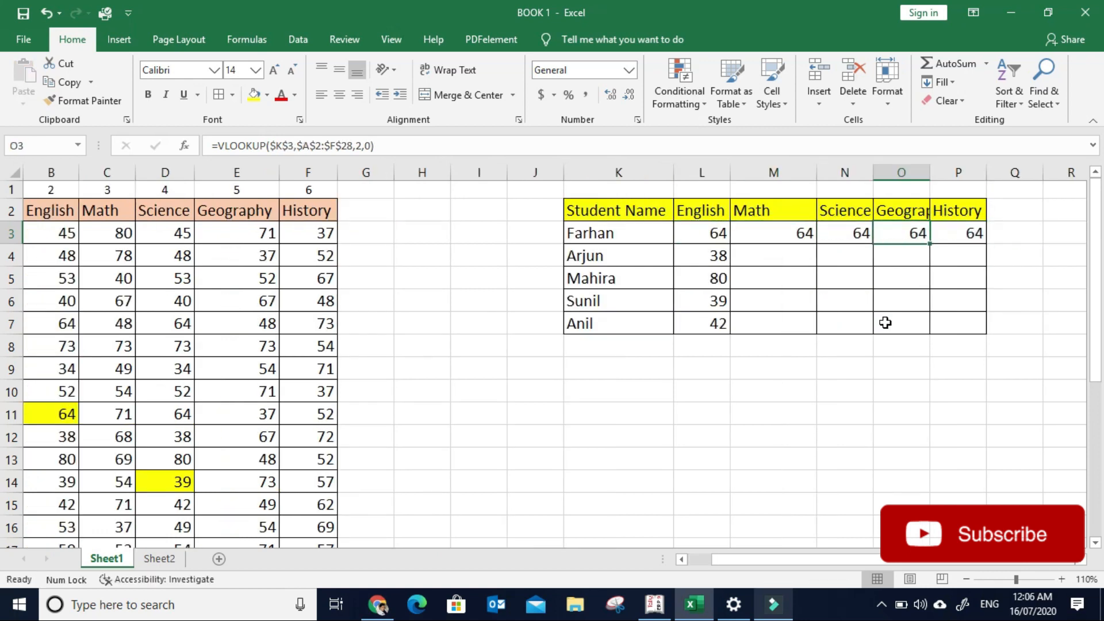
key(Right)
key(Left)
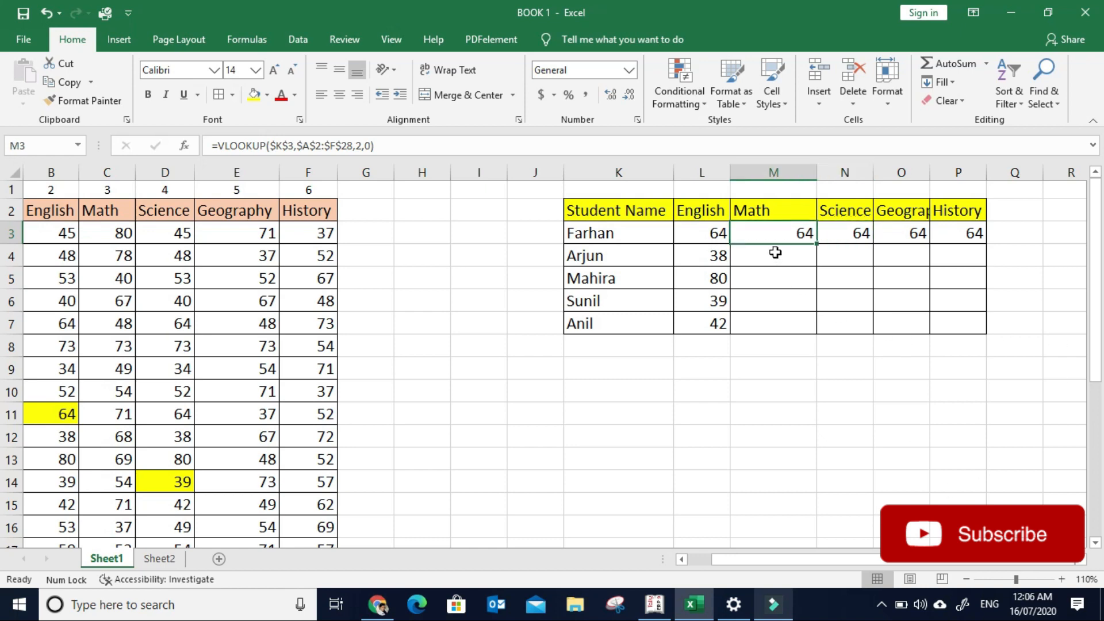
drag(748, 553, 724, 553)
click(811, 229)
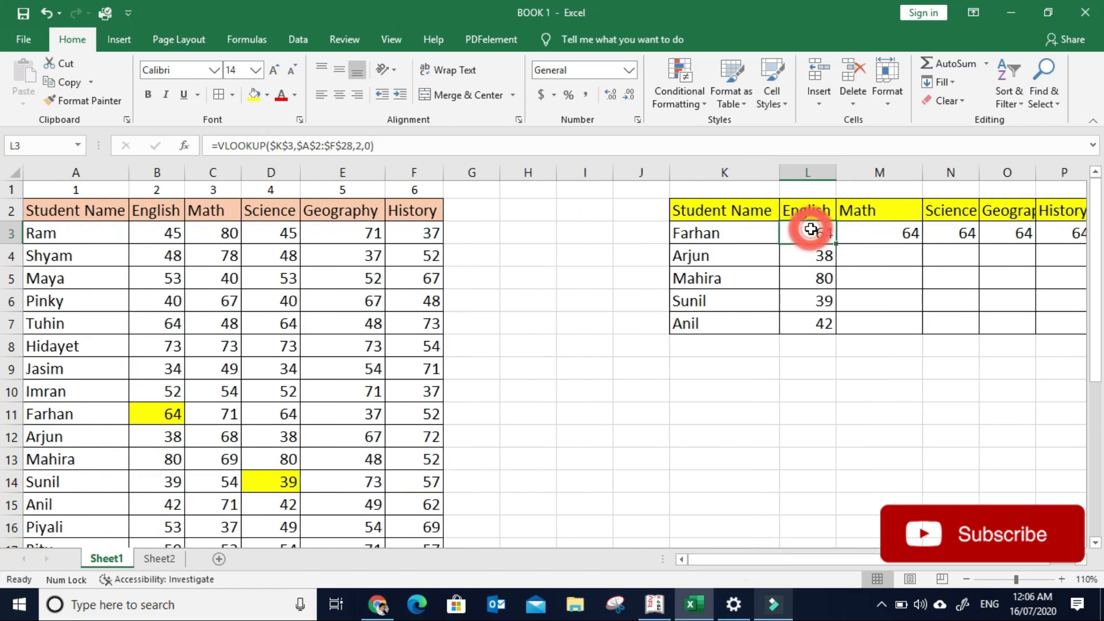
click(153, 189)
Set the column index in the Math cell M3's formula to 3
click(872, 242)
click(872, 242)
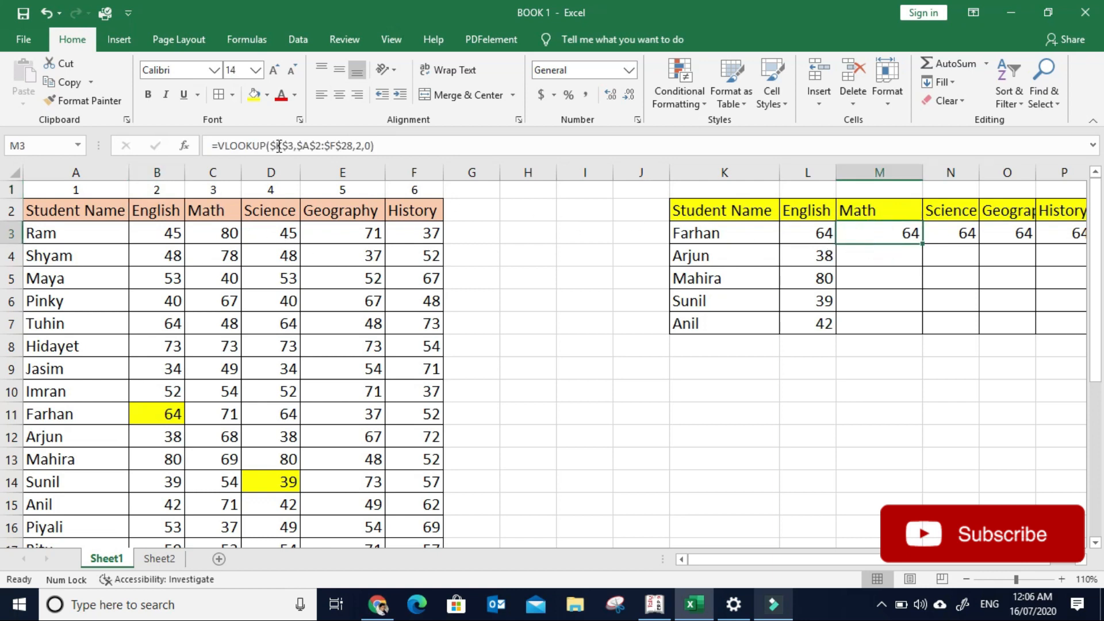
click(356, 147)
key(BackSpace)
text(3)
key(Return)
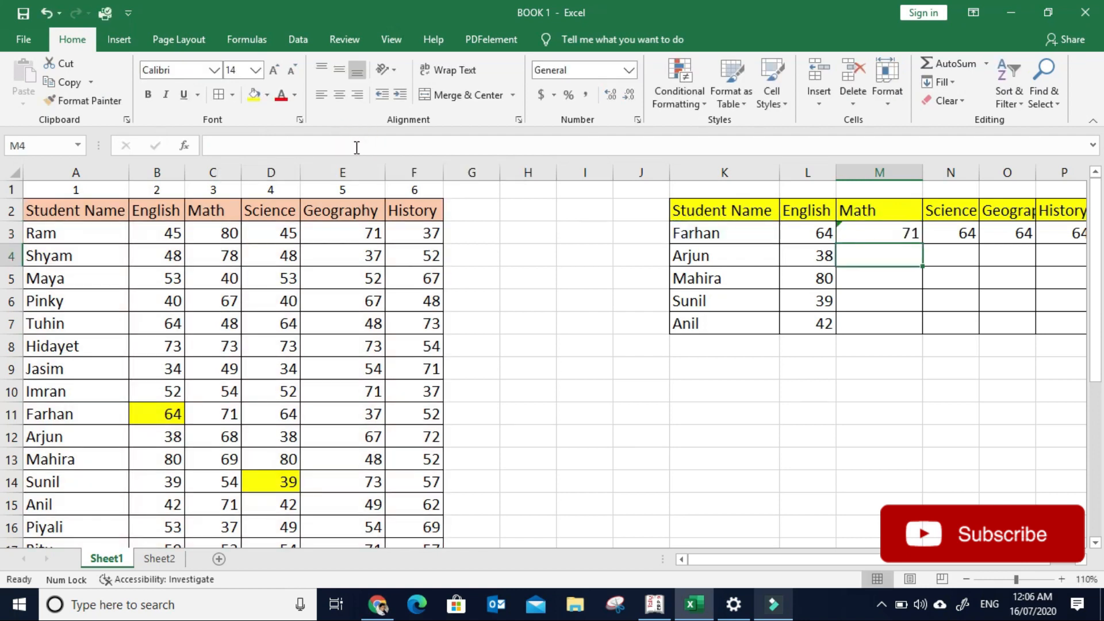
Set the column index in the Science cell N3's formula to 4
key(Up)
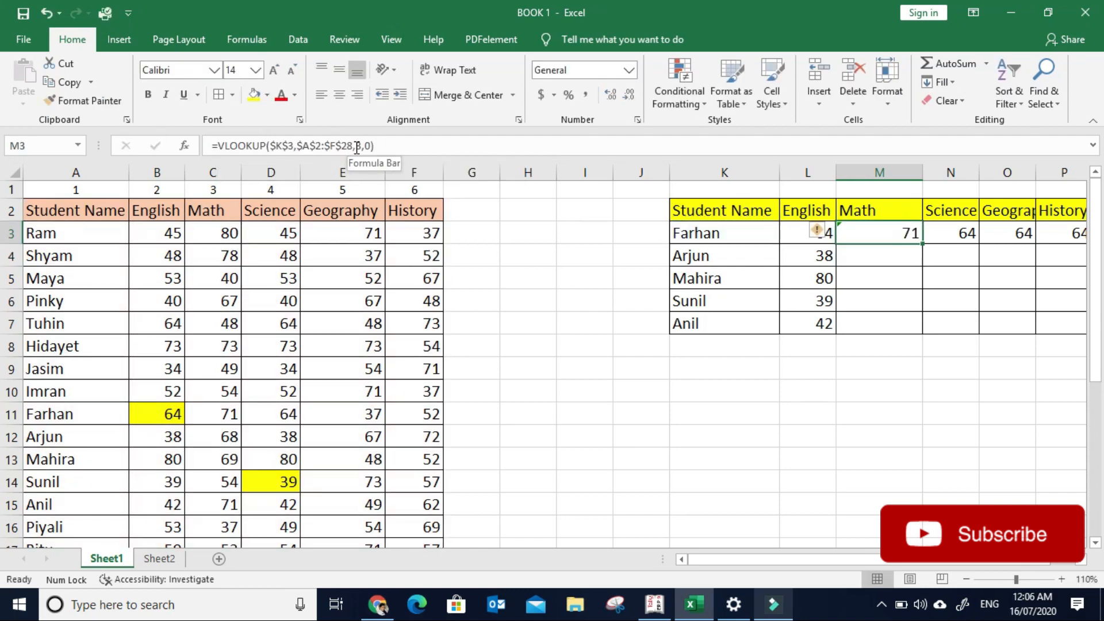
click(228, 414)
click(939, 233)
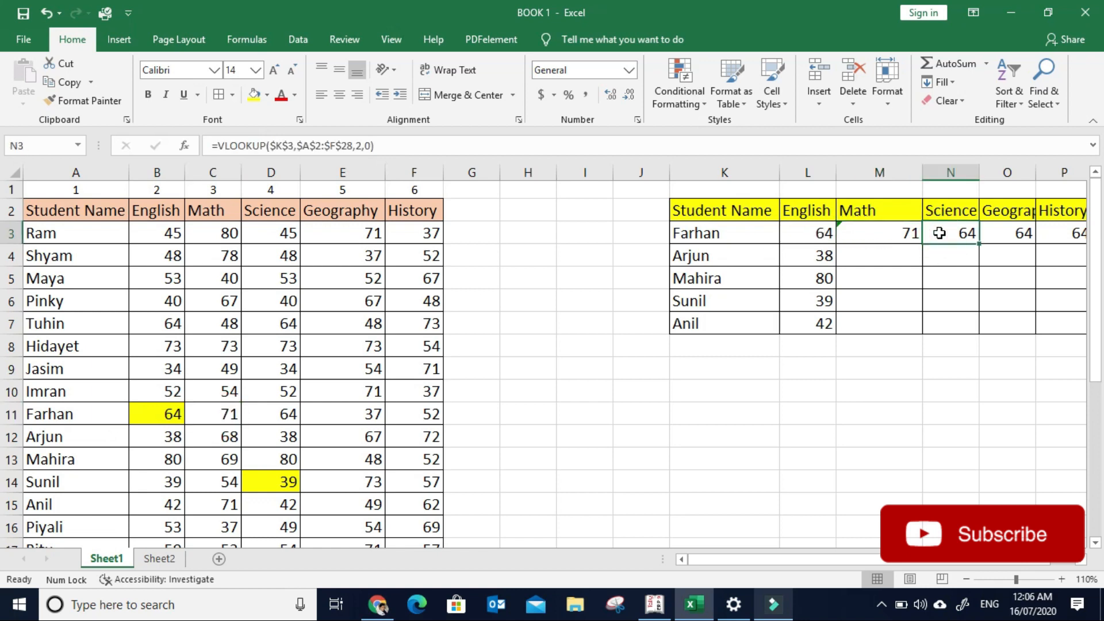
click(359, 148)
key(BackSpace)
text(4)
key(Return)
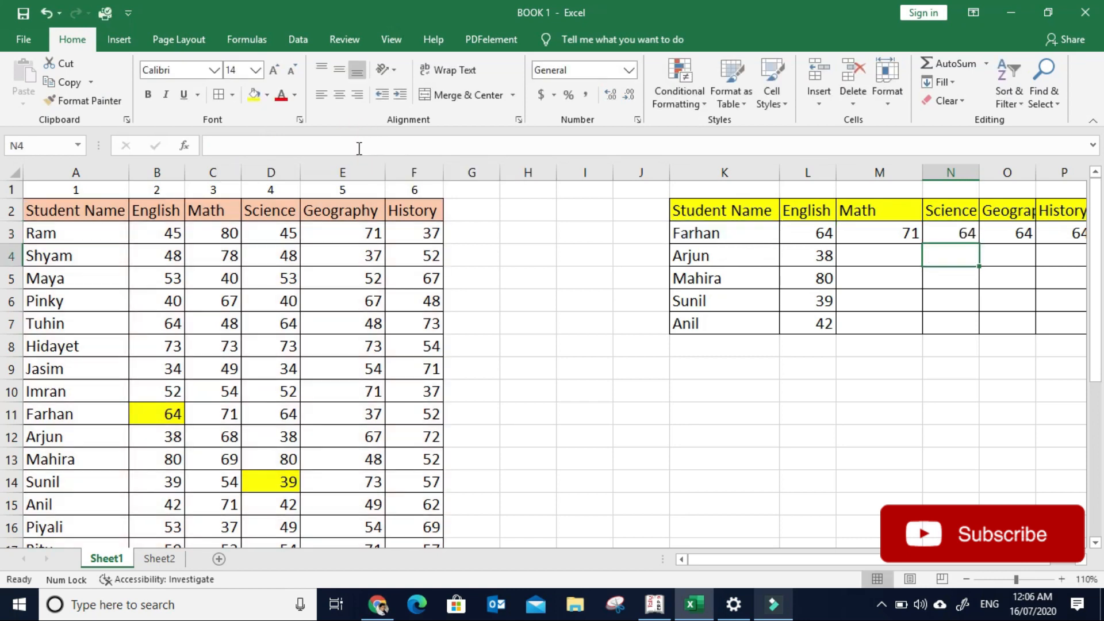
Set the column index in the Geography cell O3's formula to 5
key(Up)
key(Right)
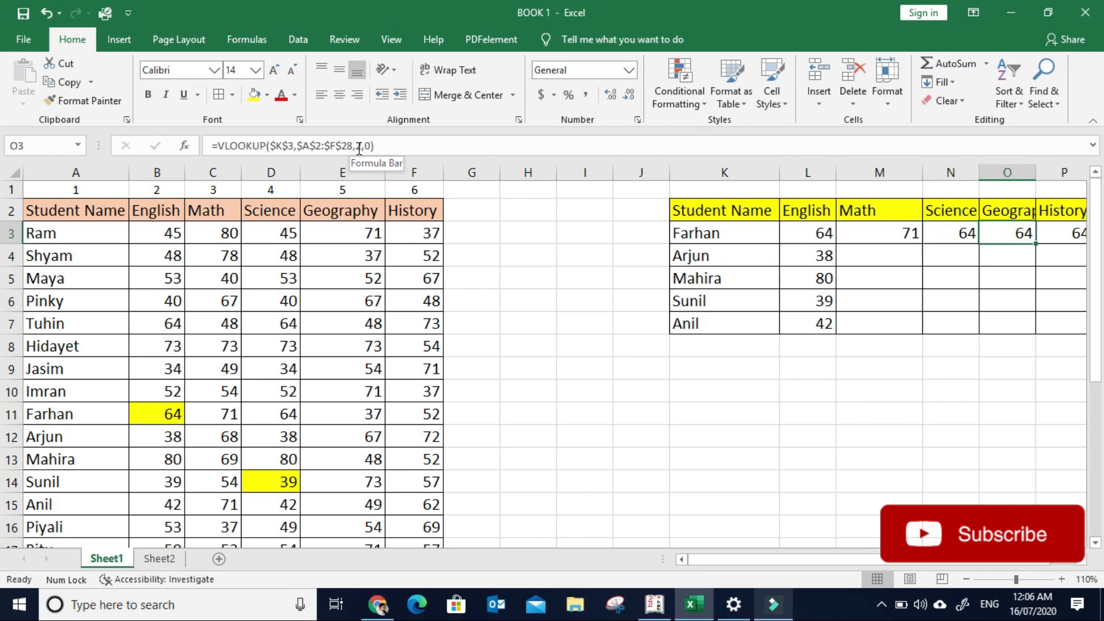
key(Right)
key(Left)
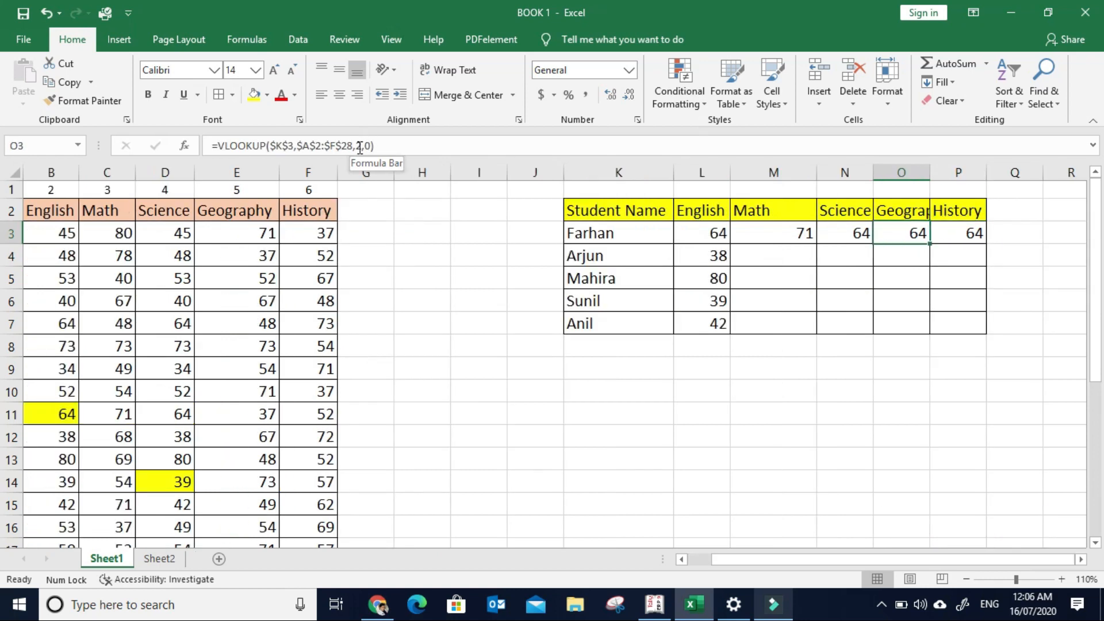
click(360, 148)
key(BackSpace)
text(5)
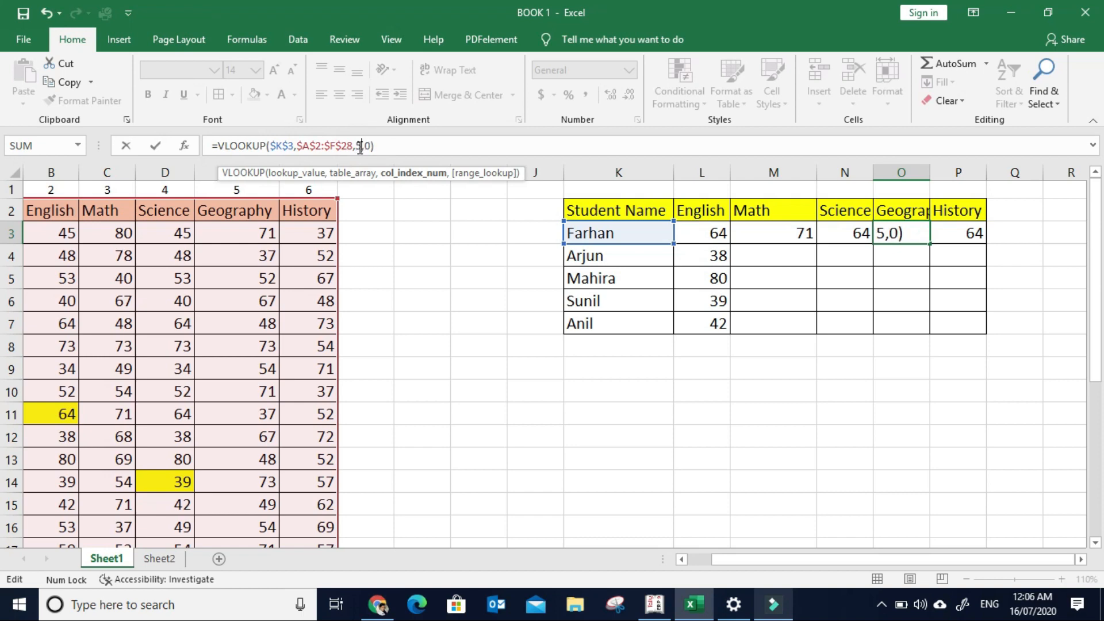
key(Return)
Set the column index in the History cell P3's formula to 6
key(Up)
key(Right)
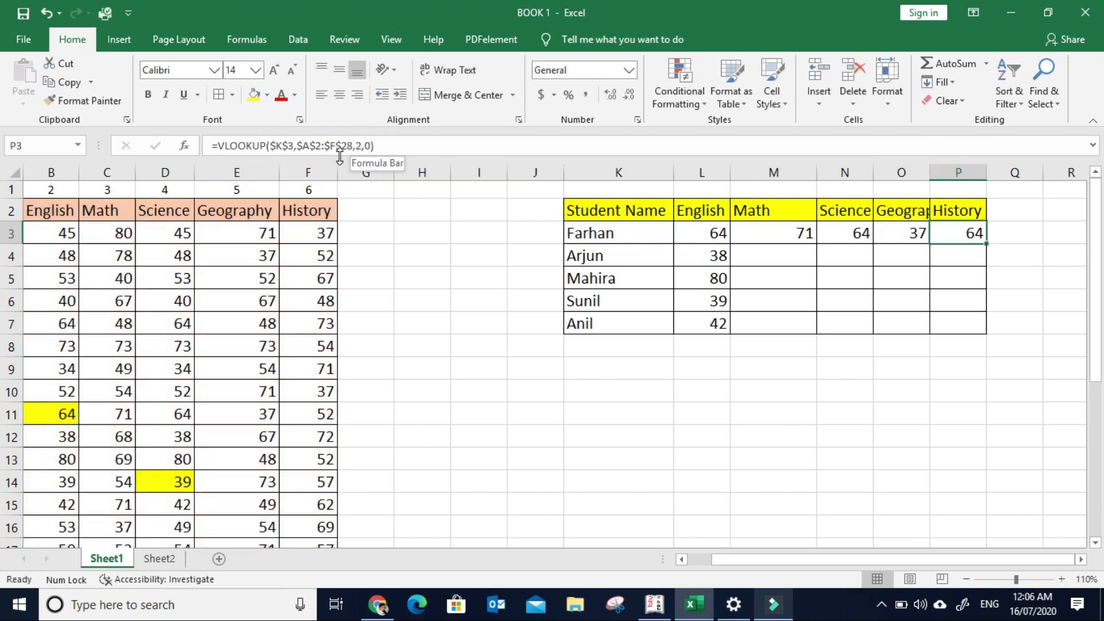
click(359, 145)
key(BackSpace)
text(6)
key(Return)
Review the VLOOKUP formulas across L3:P3, comparing their column index numbers
key(Up)
key(Left)
key(Left)
key(Left)
key(Left)
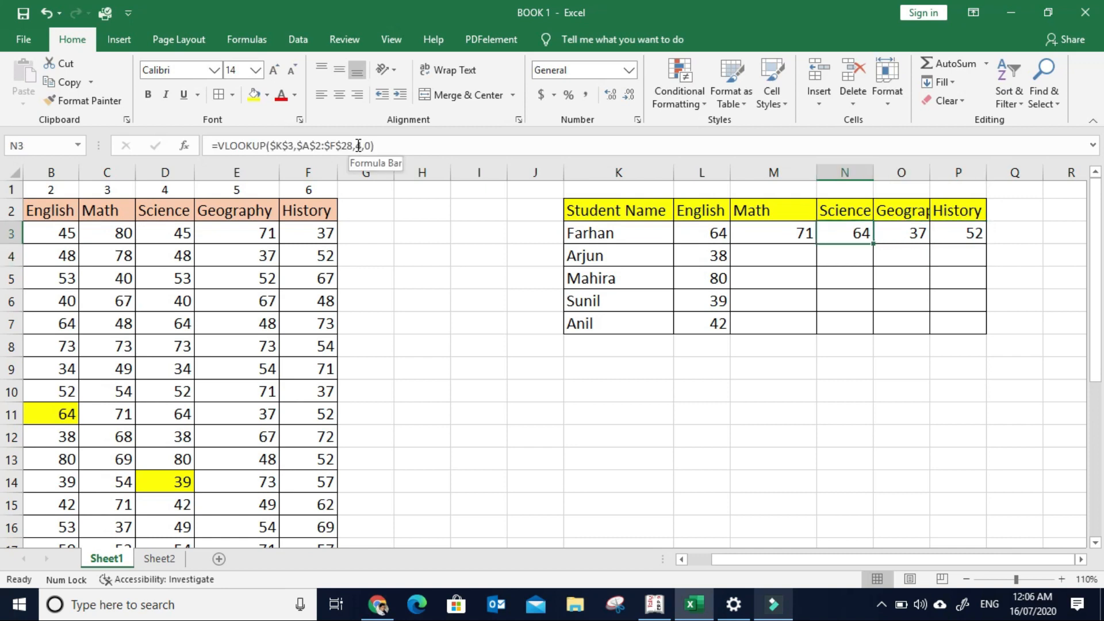
key(Right)
key(Right)
key(Right)
key(Right)
key(Left)
key(Left)
key(Left)
key(Left)
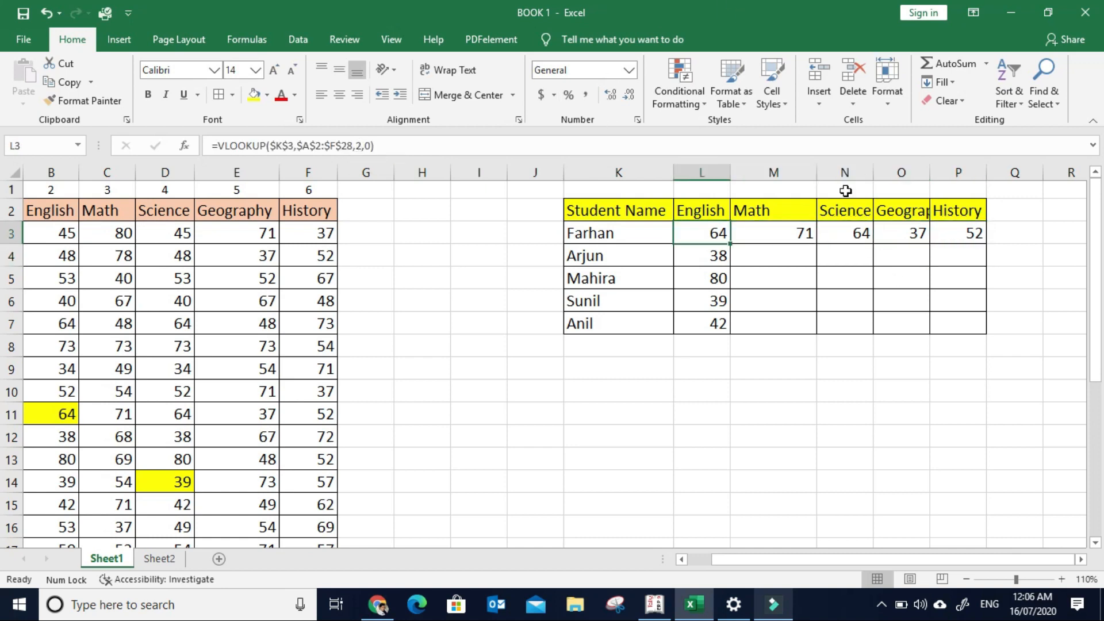
Narrow the Math column M in the results table
drag(816, 177, 792, 172)
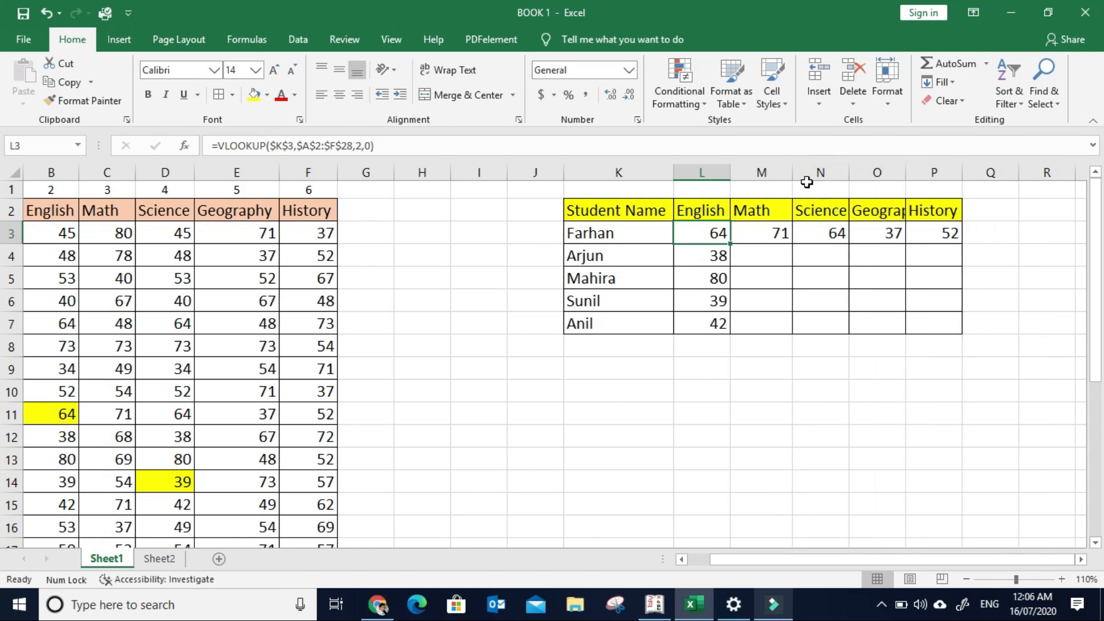
click(801, 257)
click(772, 256)
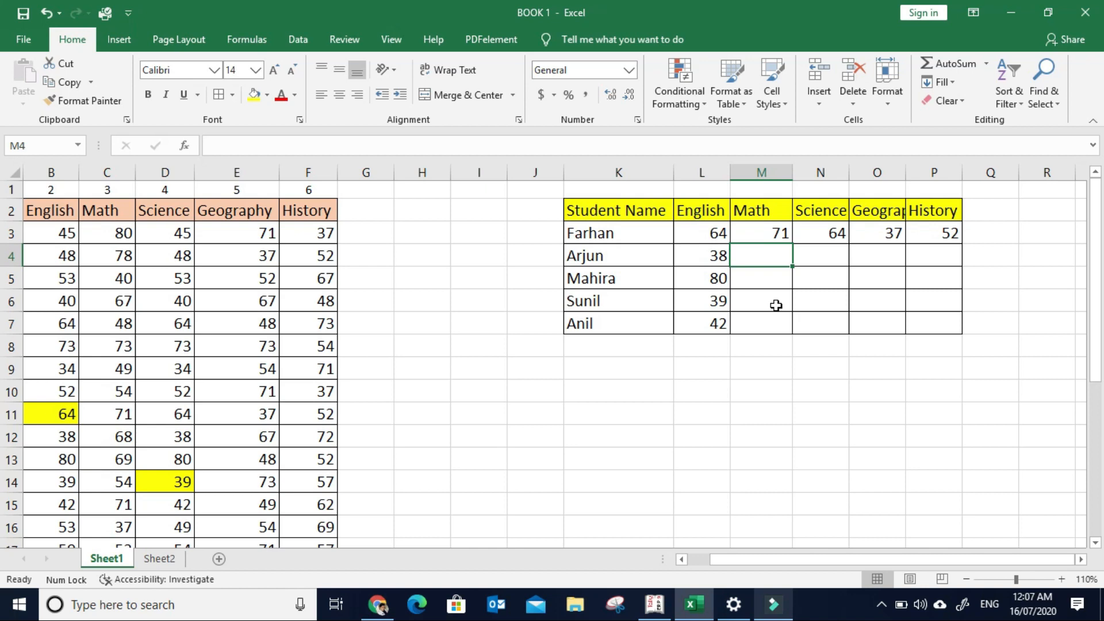
click(828, 255)
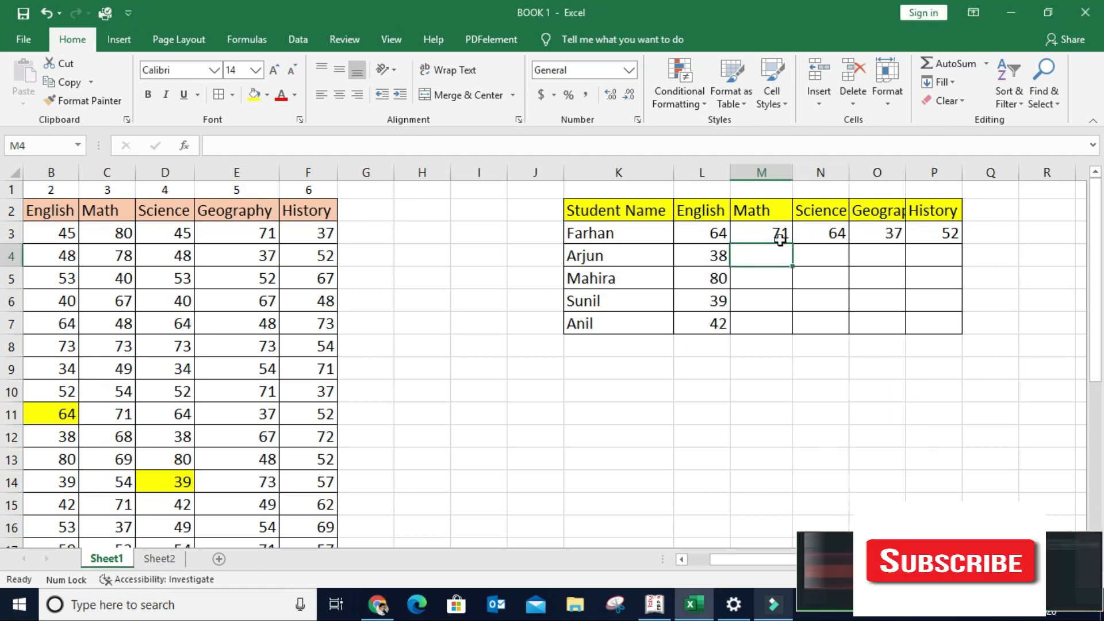
Check the formulas in M3:O3 and the English formula in L4
click(762, 230)
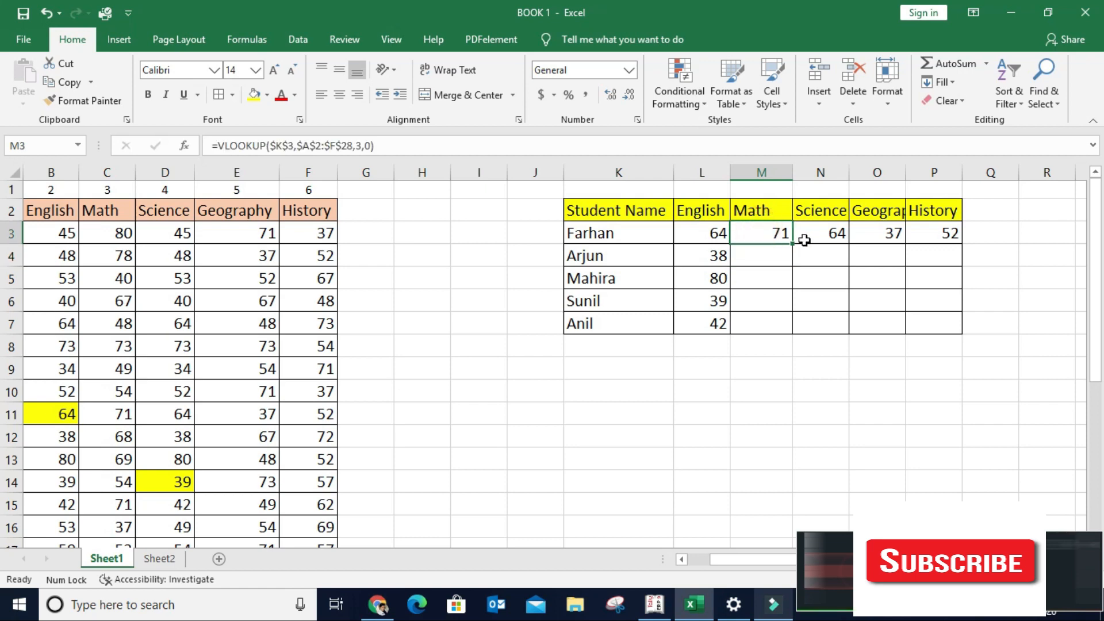
click(822, 233)
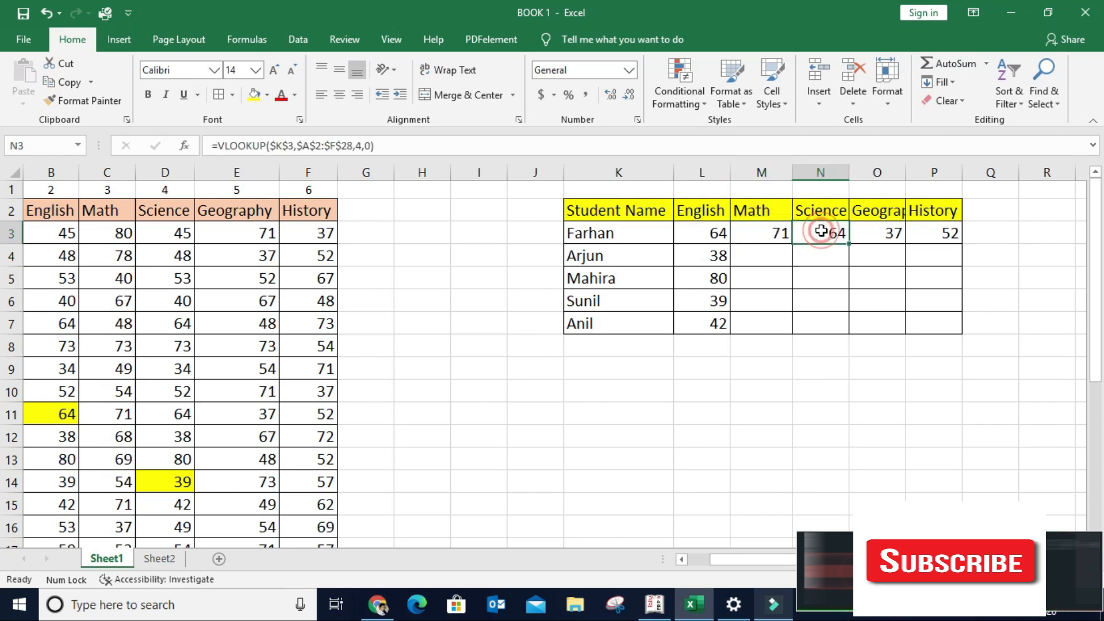
click(888, 234)
click(763, 255)
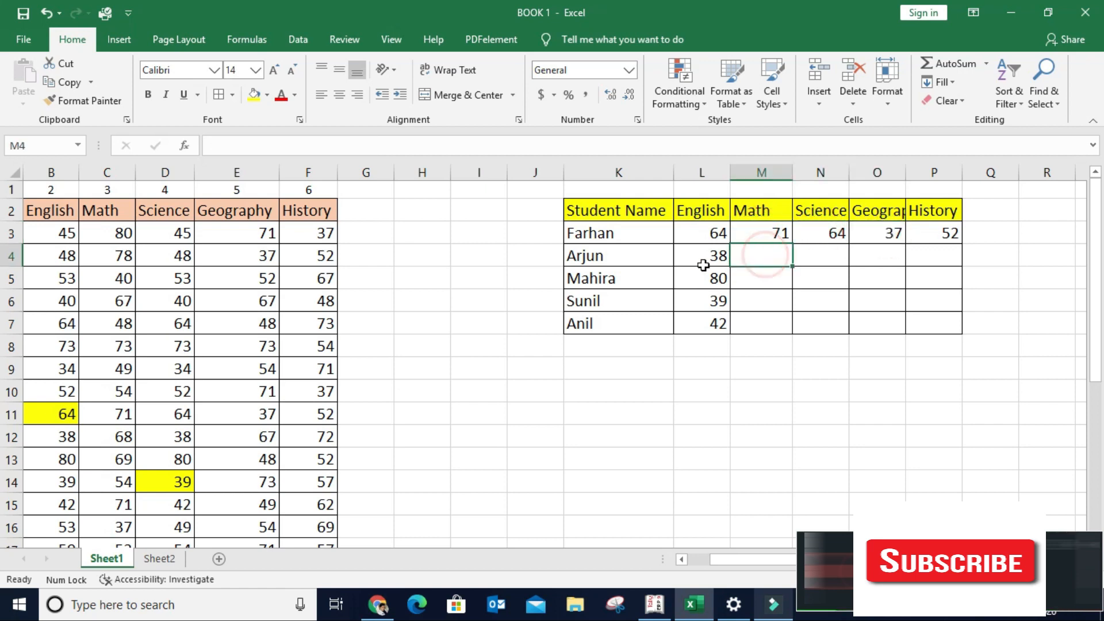
click(696, 260)
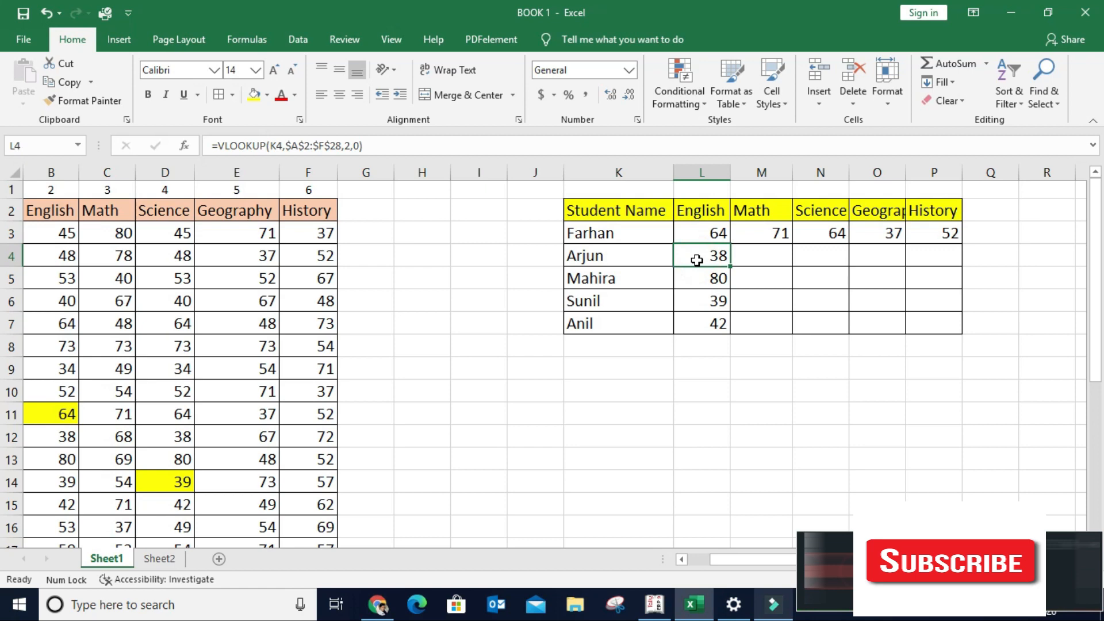
Clear the existing formula from the English cell L4
click(768, 249)
key(shift+Right)
key(shift+Right)
key(shift+Right)
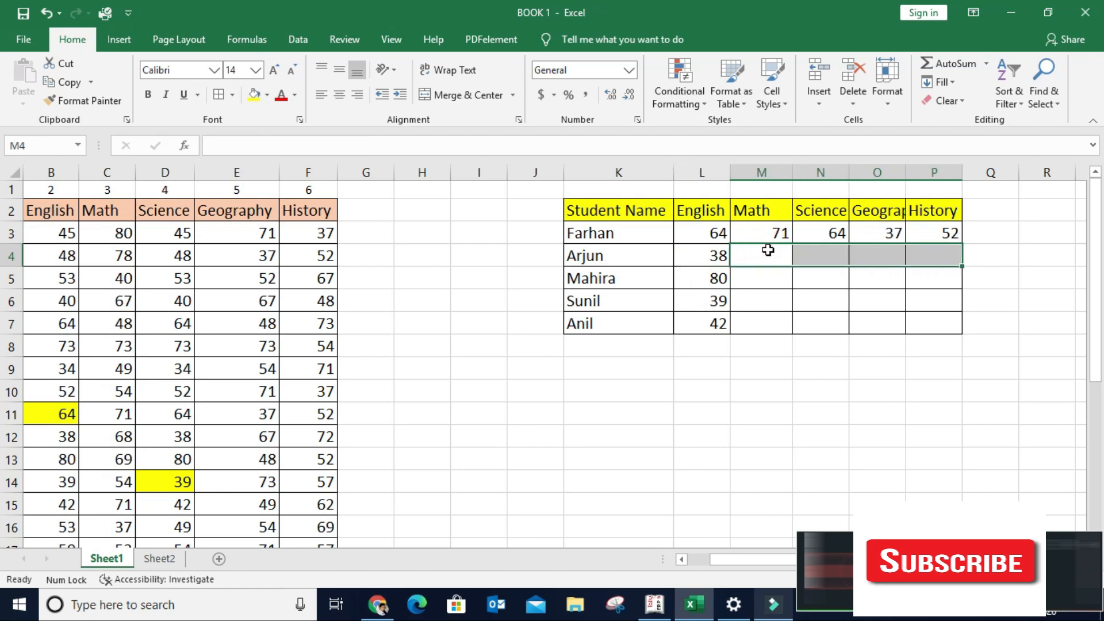
click(768, 249)
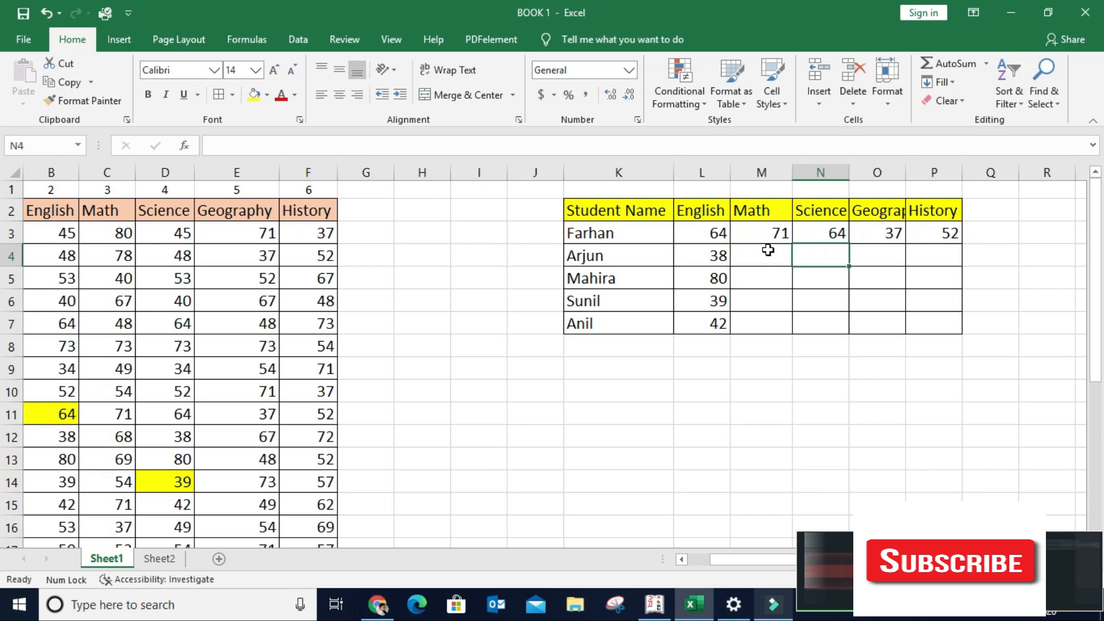
key(Left)
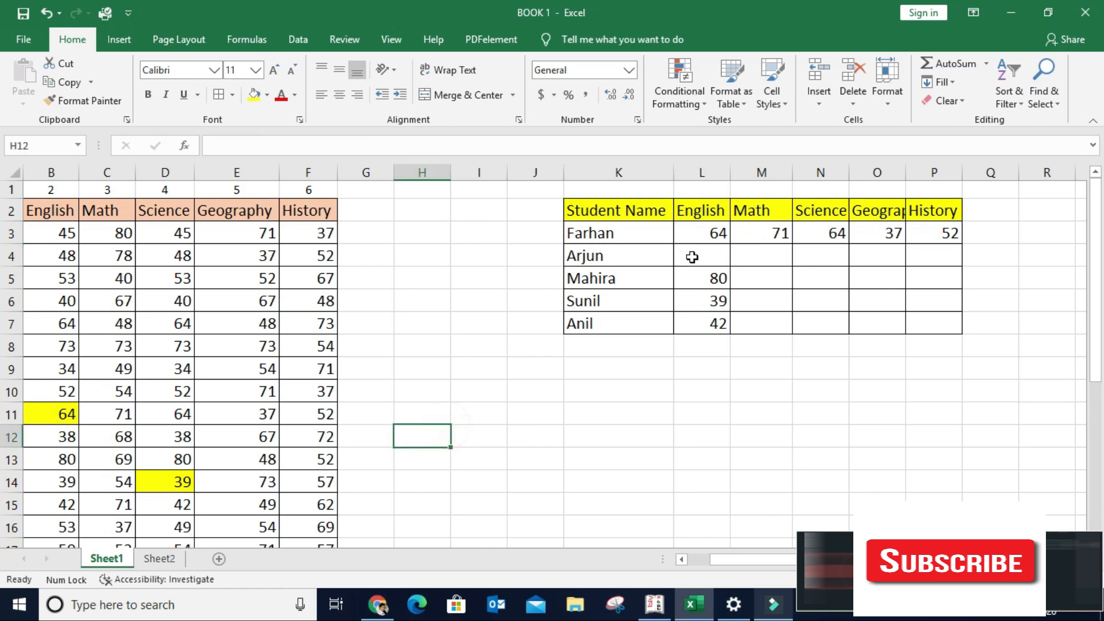
Start a VLOOKUP formula in L4 with the absolute reference $K$4 as its lookup value
click(694, 253)
text(=vl)
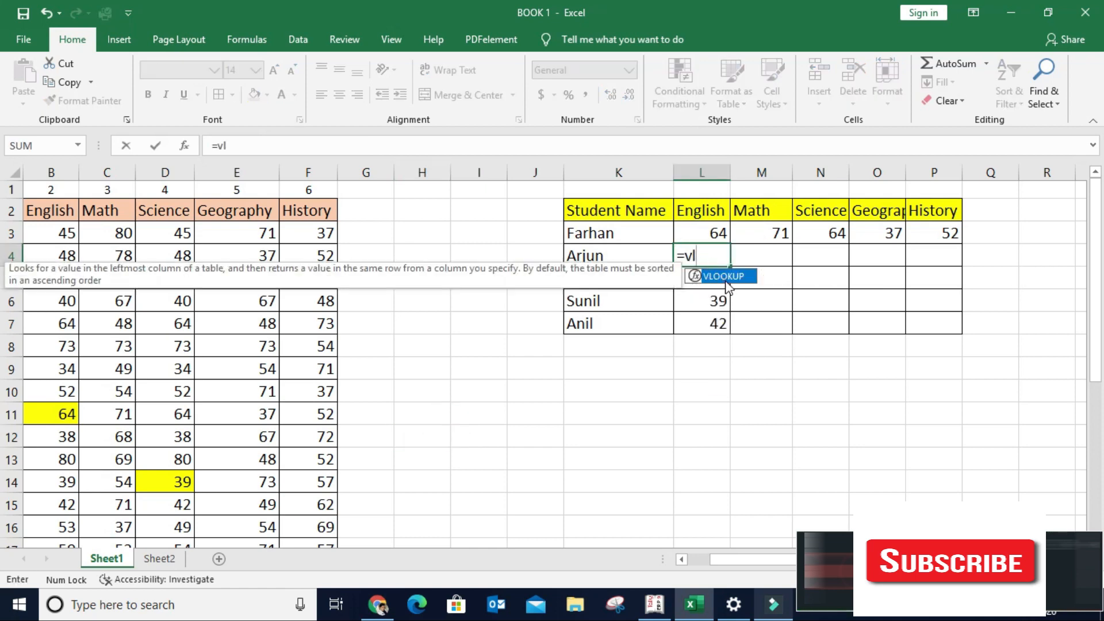
double_click(723, 279)
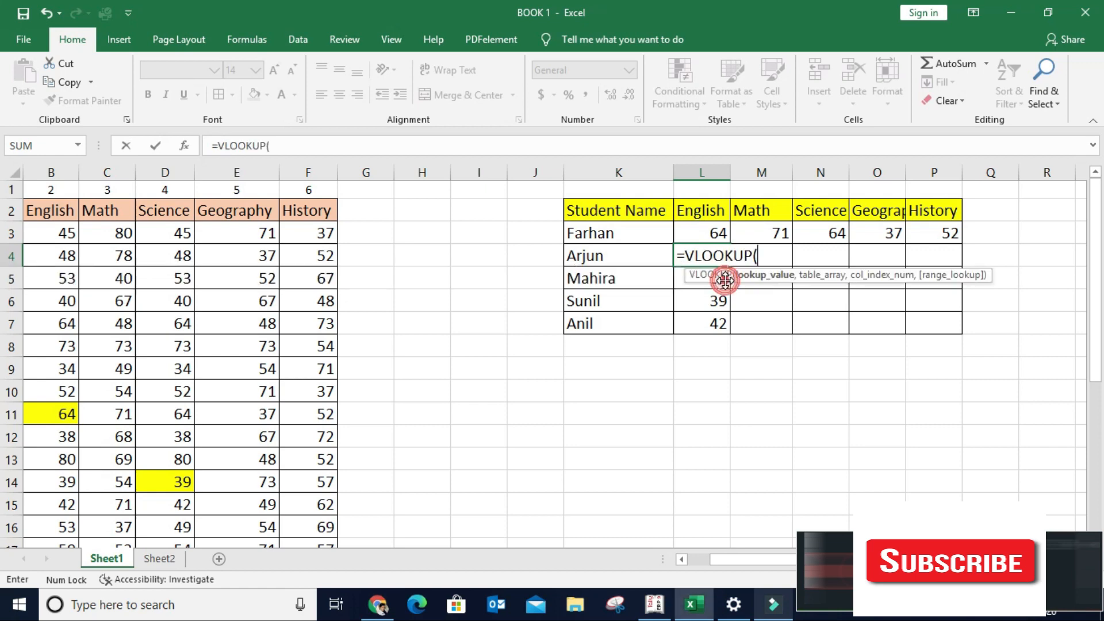
click(598, 256)
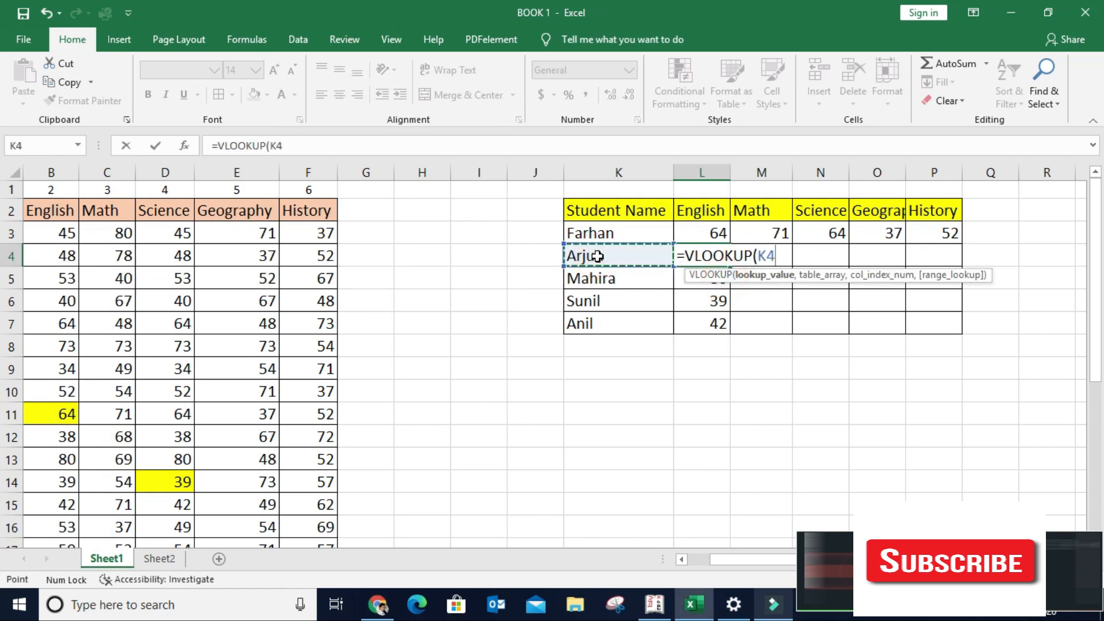
text(,)
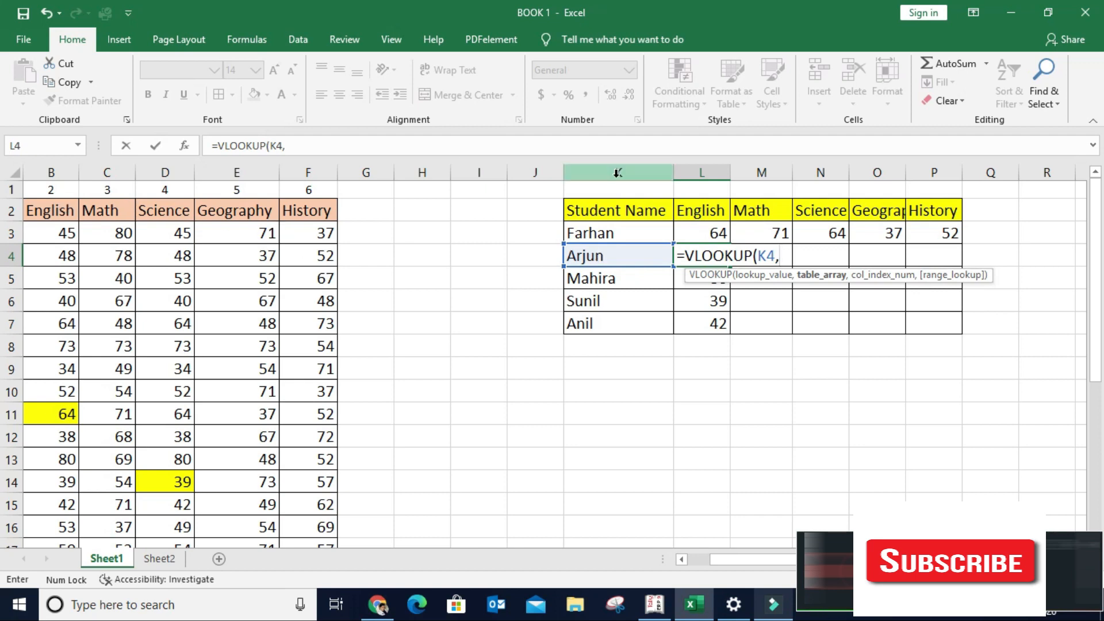
key(BackSpace)
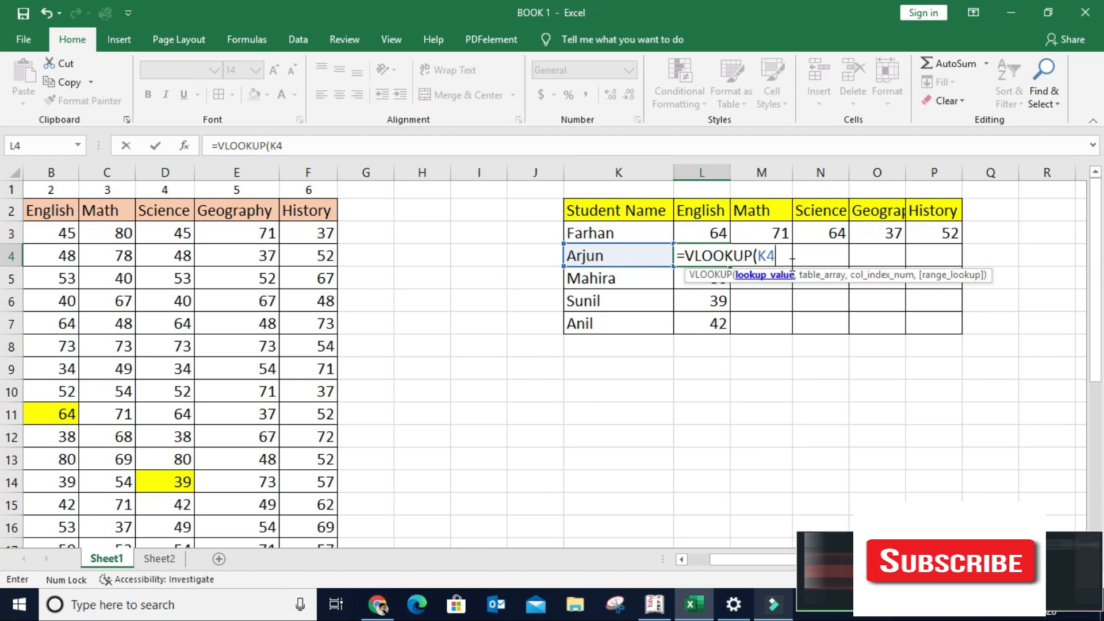
key(F4)
text(,)
Set the L4 formula's table array to the whole marks table as the absolute range $A$2:$F$28
click(142, 208)
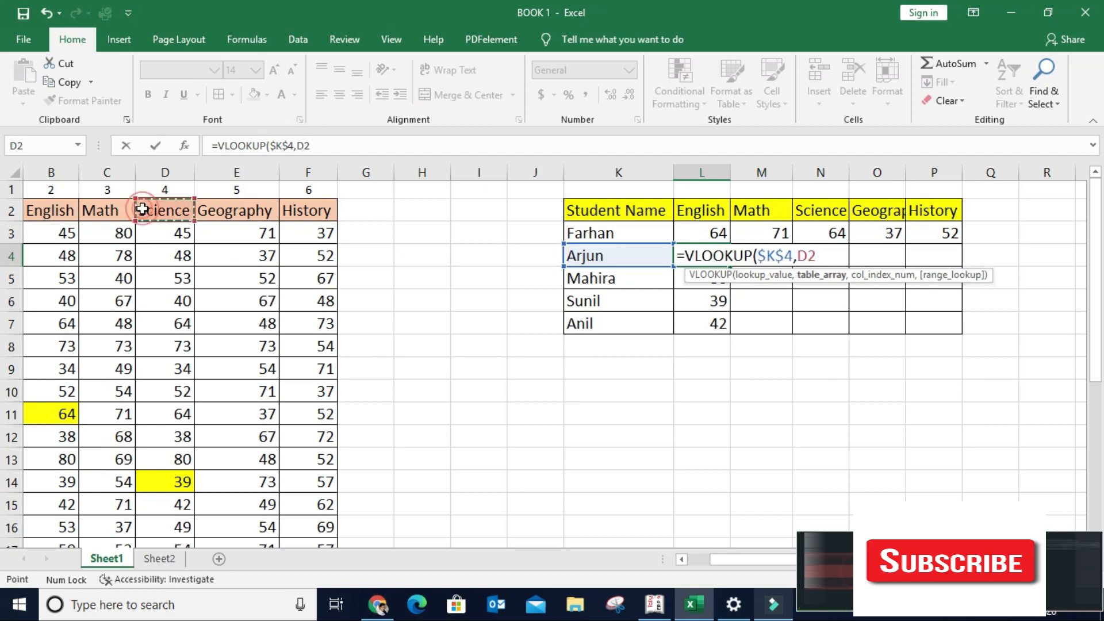
key(Left)
key(Left)
key(Left)
key(shift+Right)
key(shift+Right)
key(shift+Right)
key(shift+Right)
key(shift+Right)
key(ctrl+shift+Down)
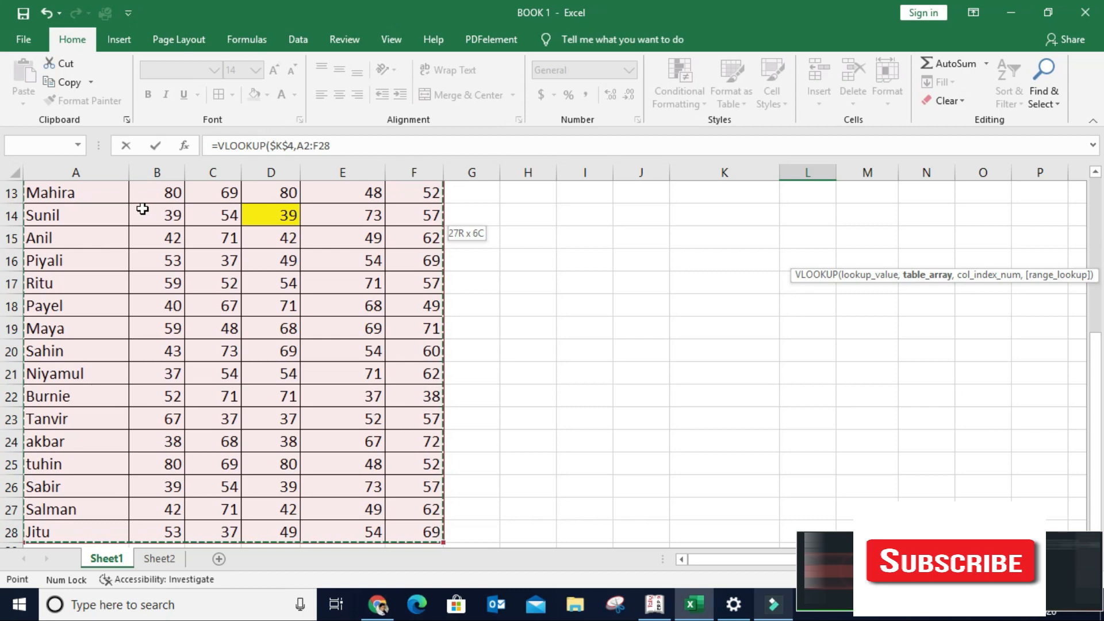
key(F4)
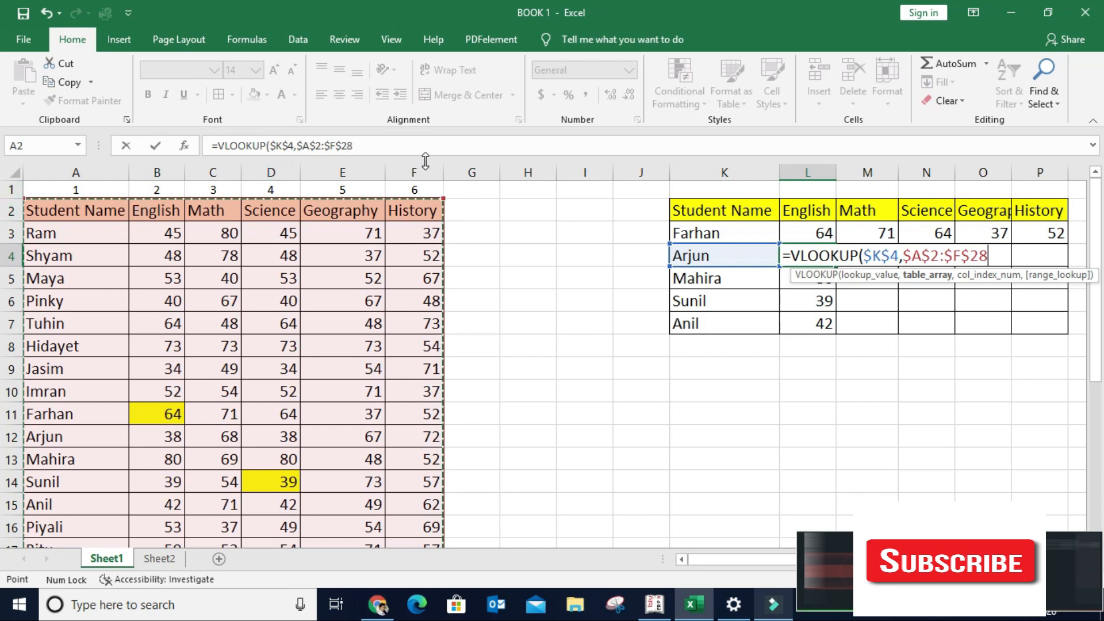
text(,)
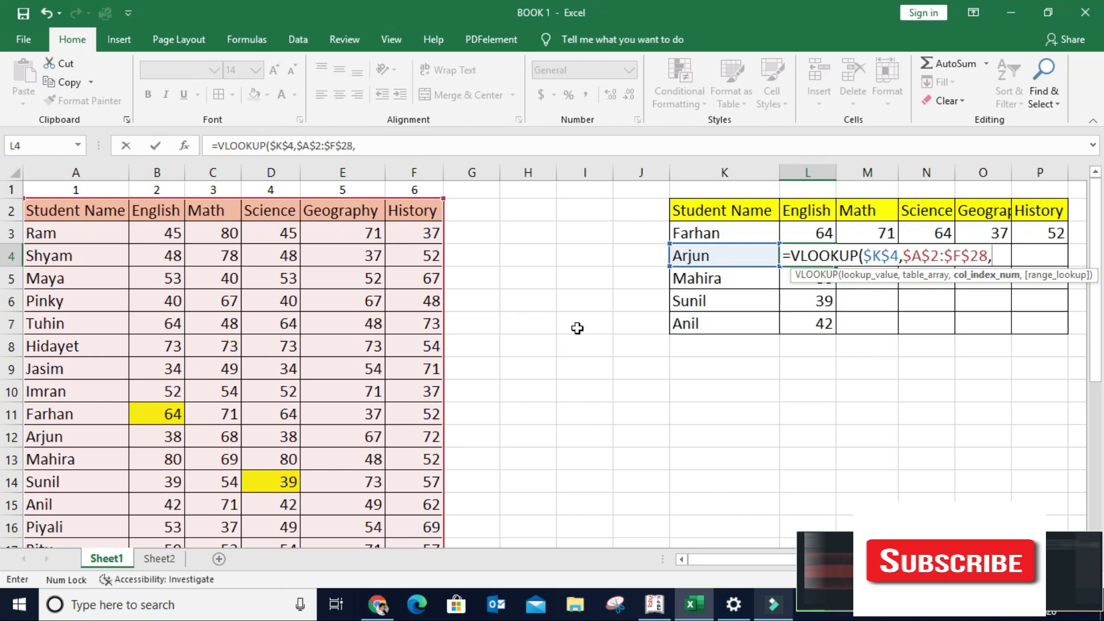
Nest a COLUMNS function over $A$2:B2 as the L4 formula's column index, with only the first reference absolute
text(colu)
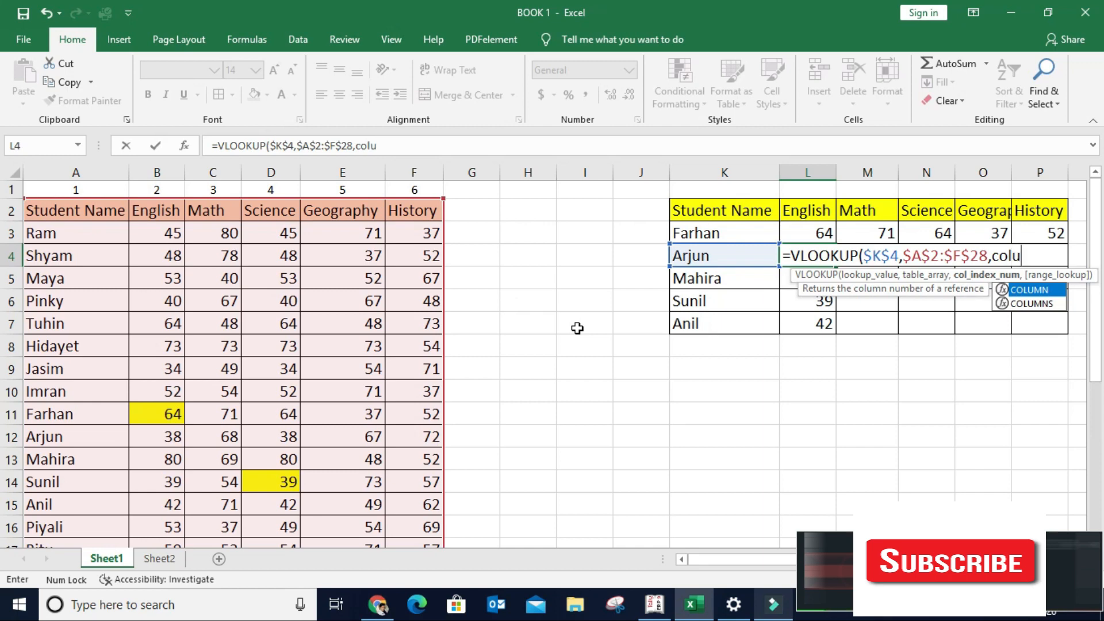
double_click(1035, 304)
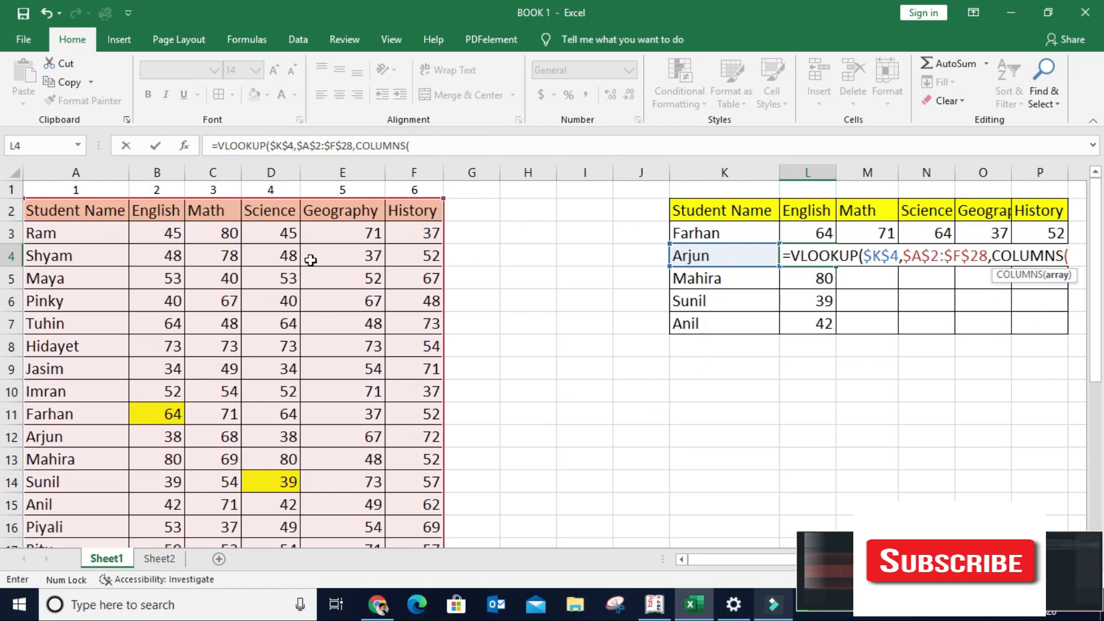
click(78, 208)
key(shift+Right)
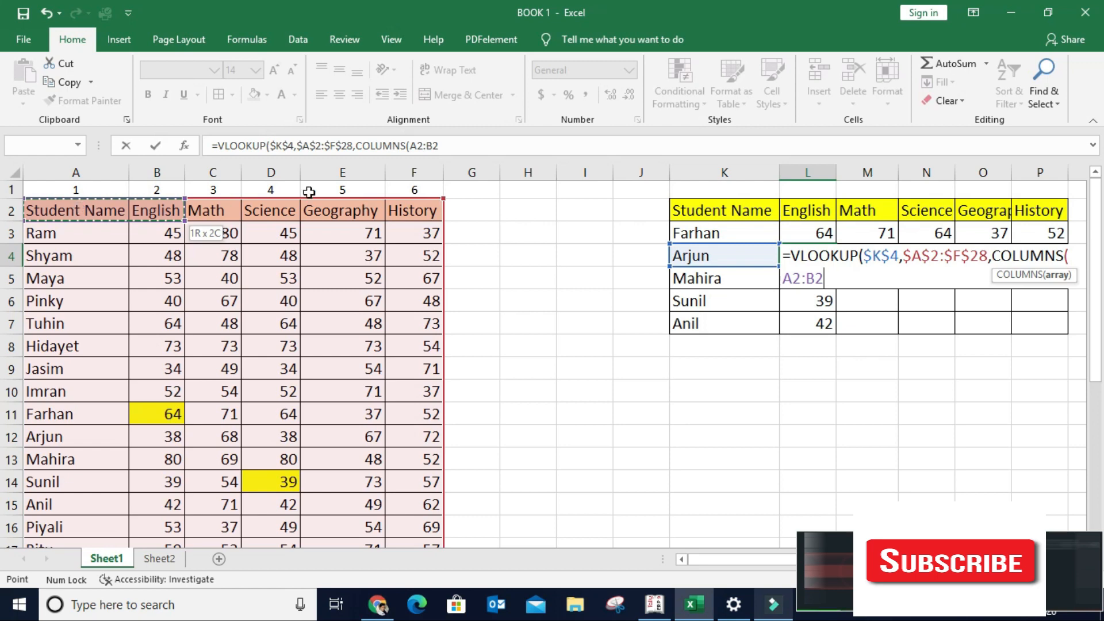
click(795, 280)
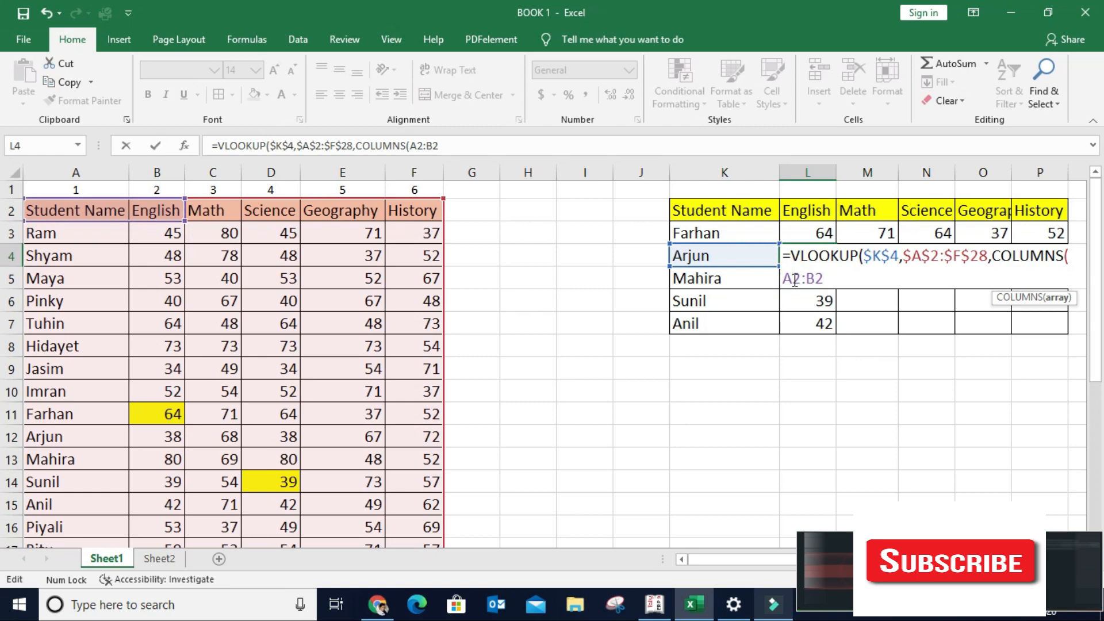
key(F4)
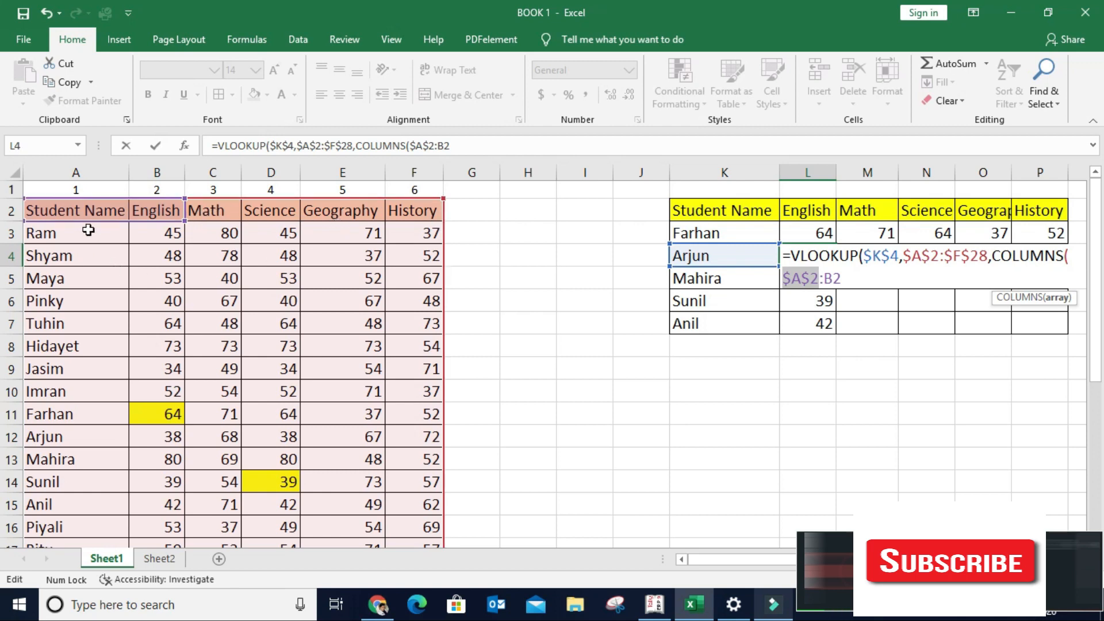
Complete the L4 formula by closing the COLUMNS function and setting the range lookup to 0 for an exact match
click(843, 278)
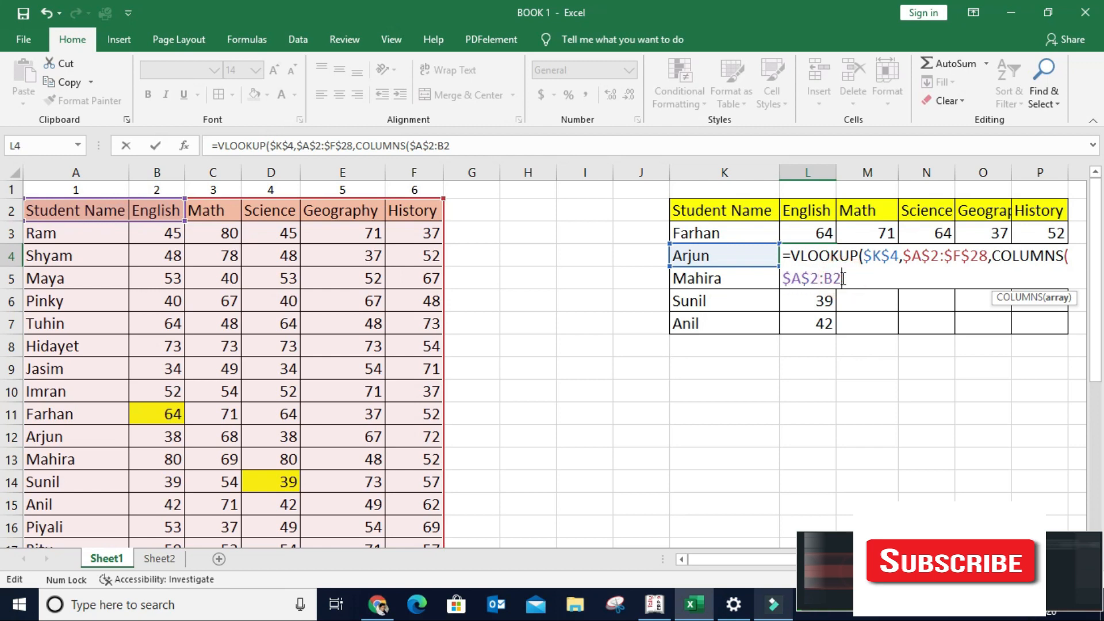
text(,)
key(BackSpace)
text(),0))
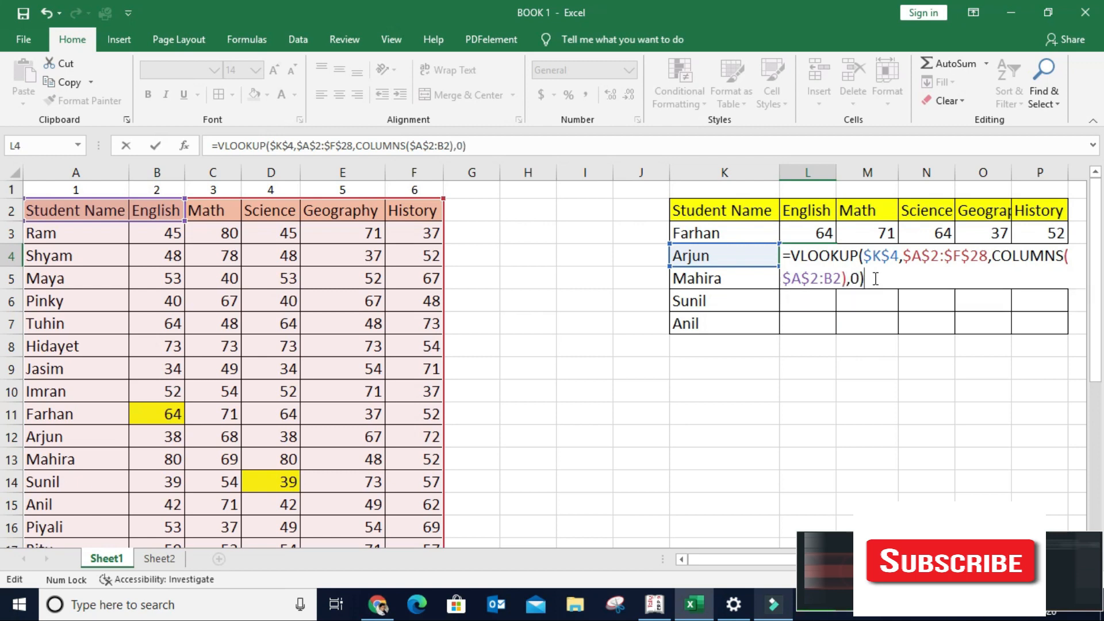
key(Return)
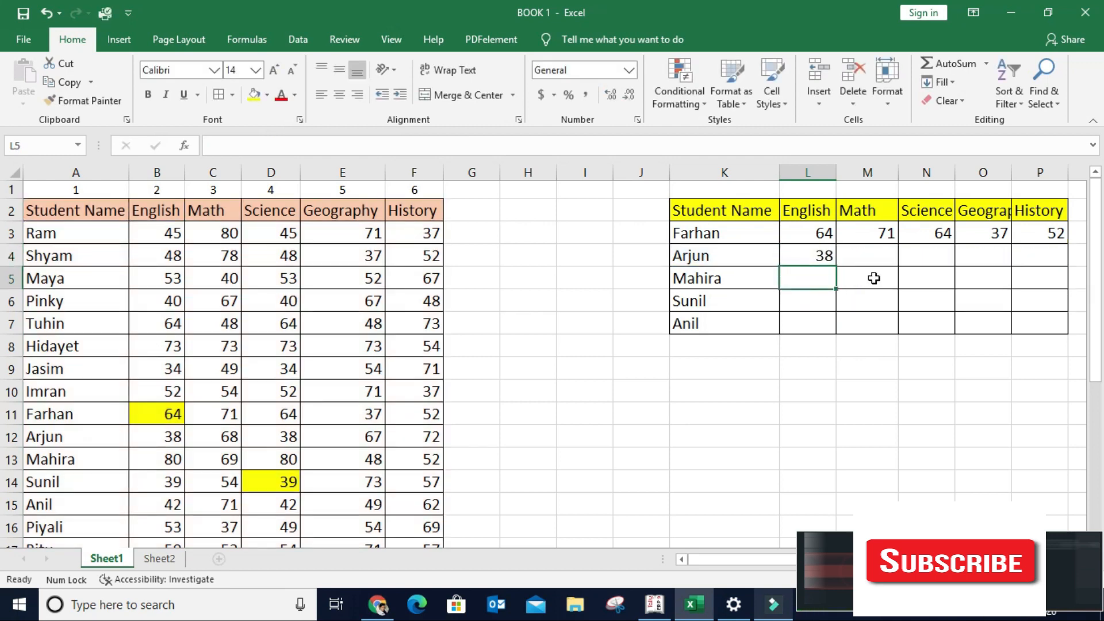
Copy the VLOOKUP formula in L4 across the Math to History cells of row 4
click(789, 259)
key(ctrl+c)
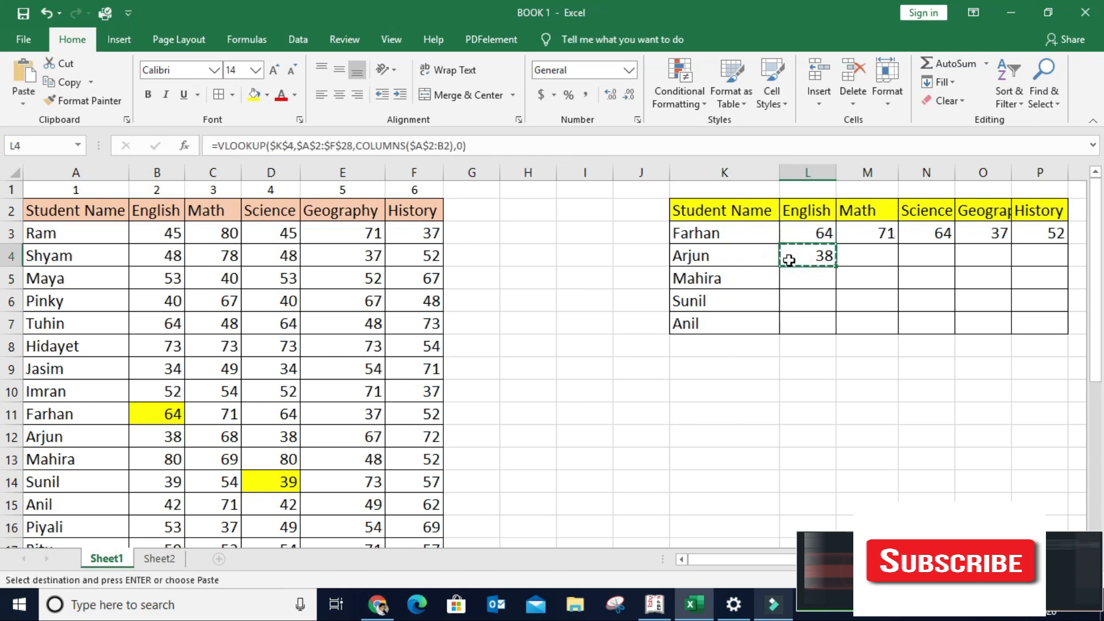
key(Escape)
key(Tab)
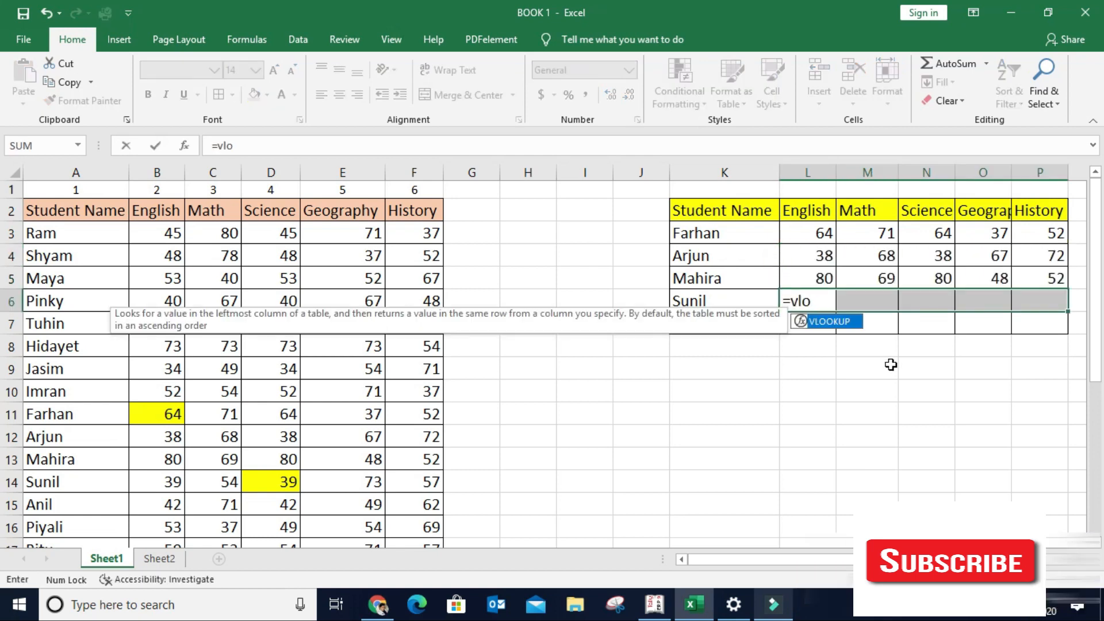
Select the subject cells L6:P6 and start a VLOOKUP formula with the absolute reference $K$6 as its lookup value
key(Escape)
key(Up)
key(Down)
key(Right)
key(Left)
key(shift+Right)
key(shift+Right)
key(shift+Right)
key(shift+Right)
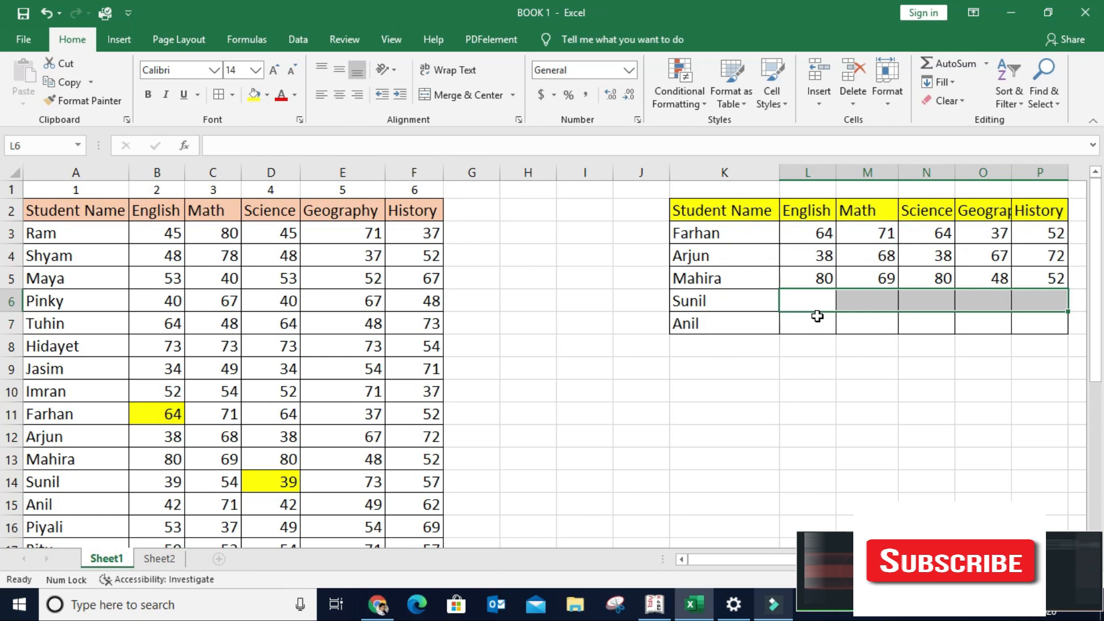
text(=vl)
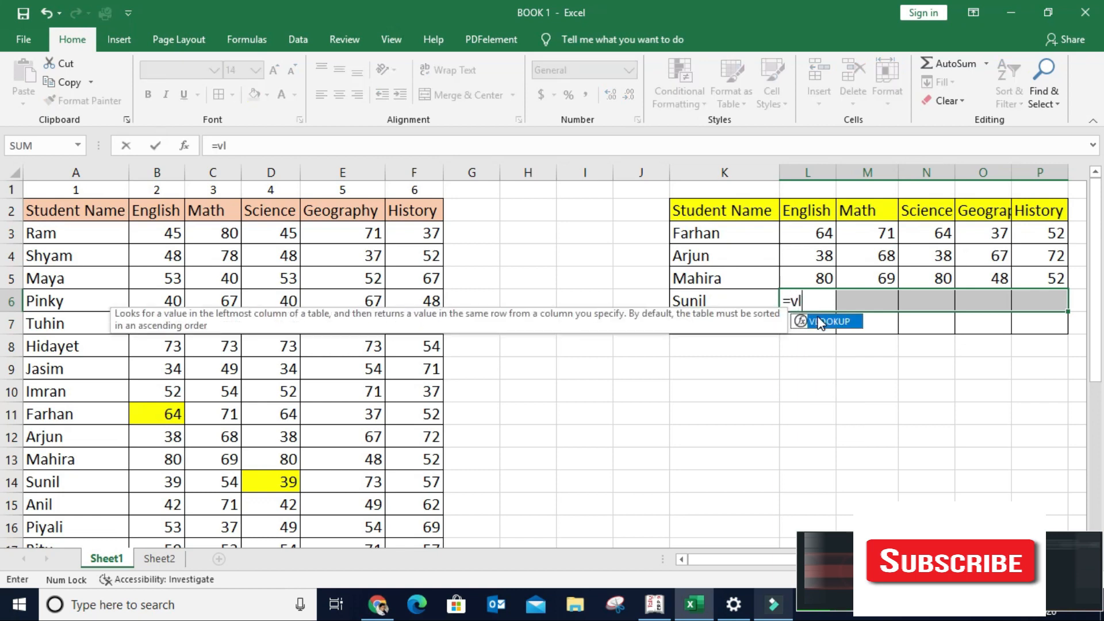
double_click(830, 322)
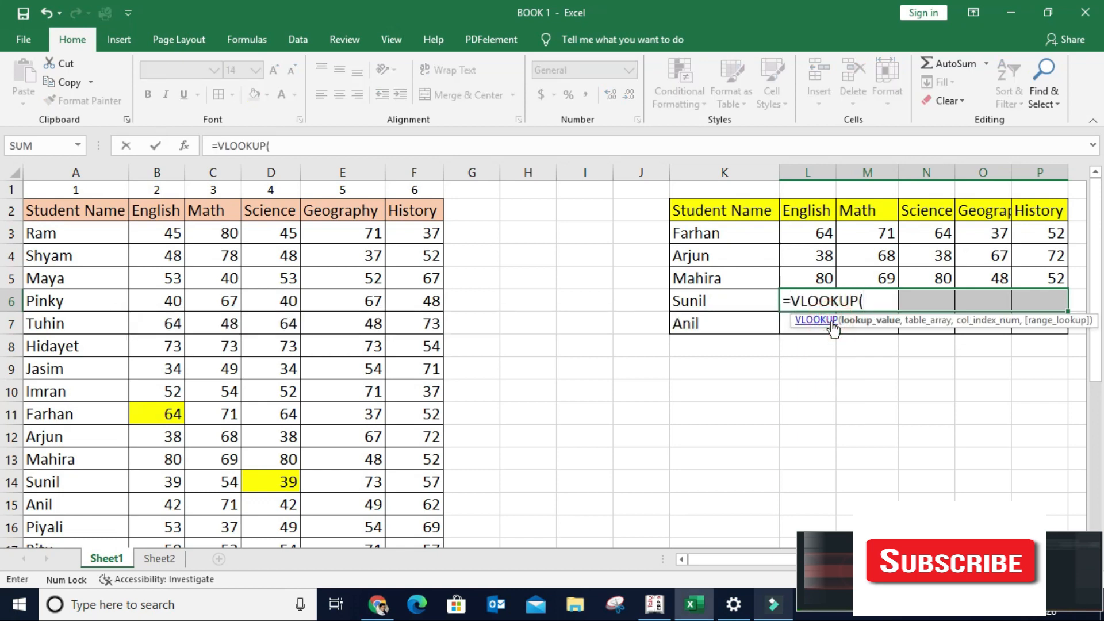
click(688, 300)
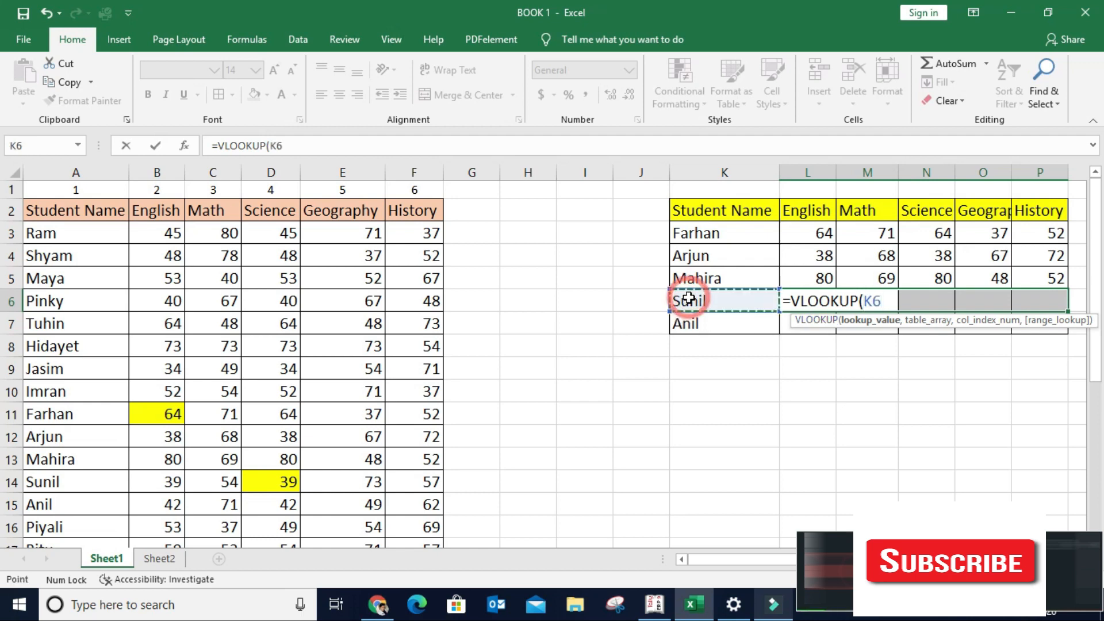
key(F4)
text(,)
Set the row 6 formula's table array to the whole marks table as the absolute range $A$2:$F$28
click(74, 212)
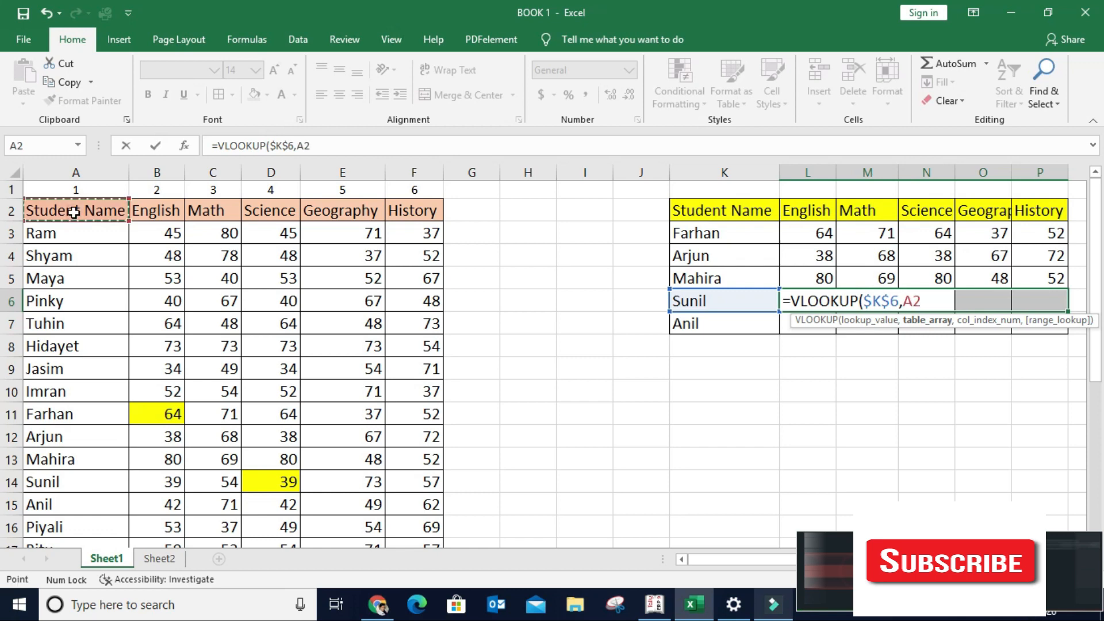
drag(74, 212, 437, 223)
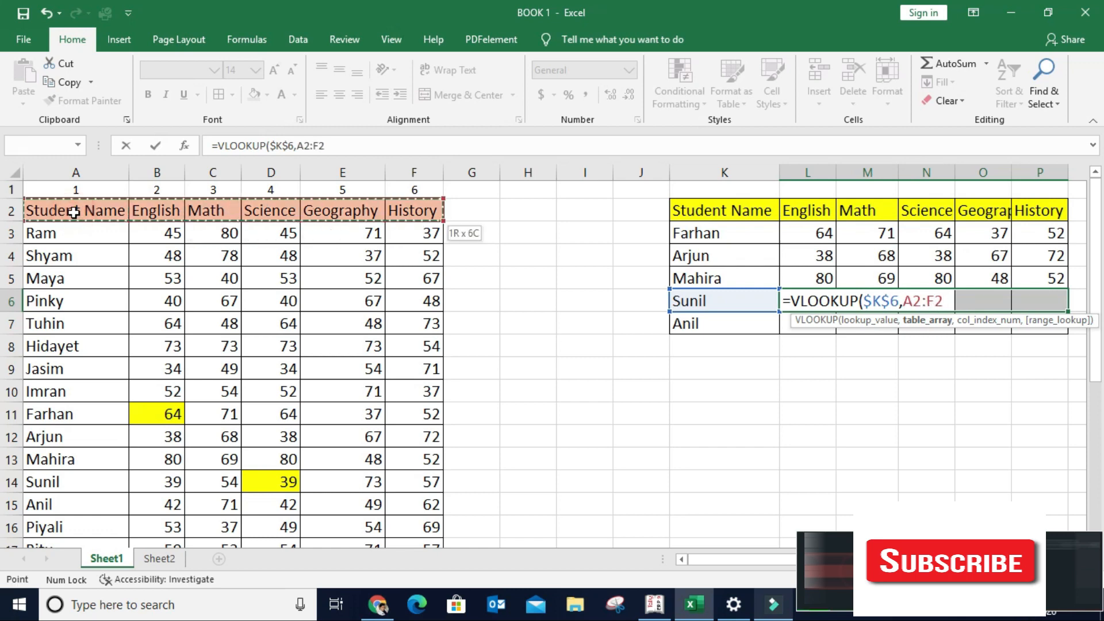
key(ctrl+shift+Down)
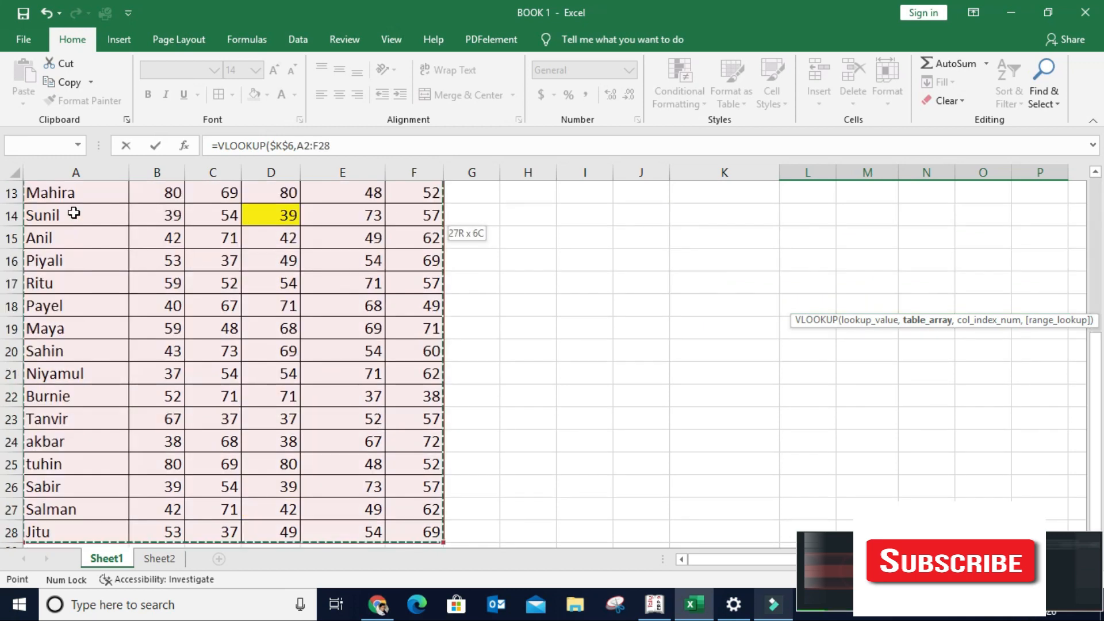
key(F4)
text(,)
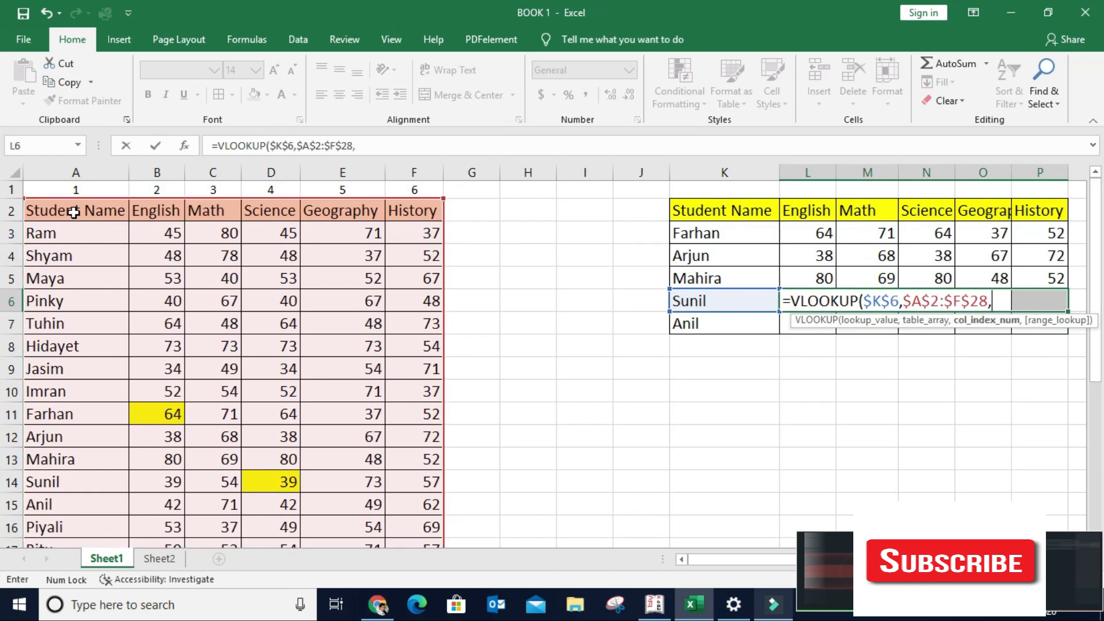
Nest a COLUMNS function over $A$2:B2 as the row 6 formula's column index, making only the first reference absolute
text(col)
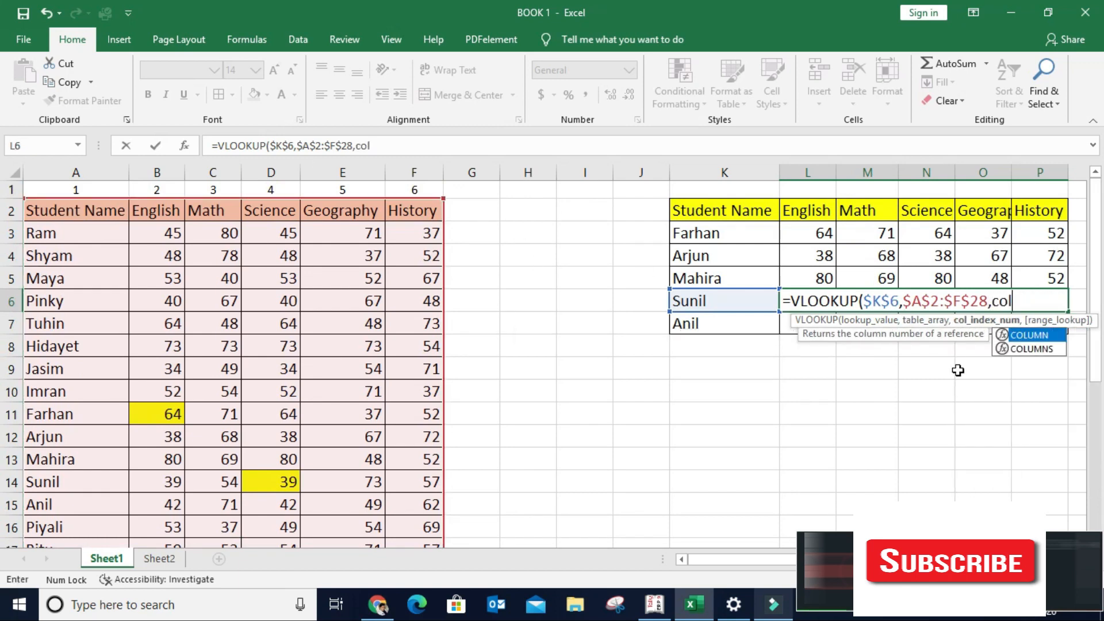
double_click(1030, 349)
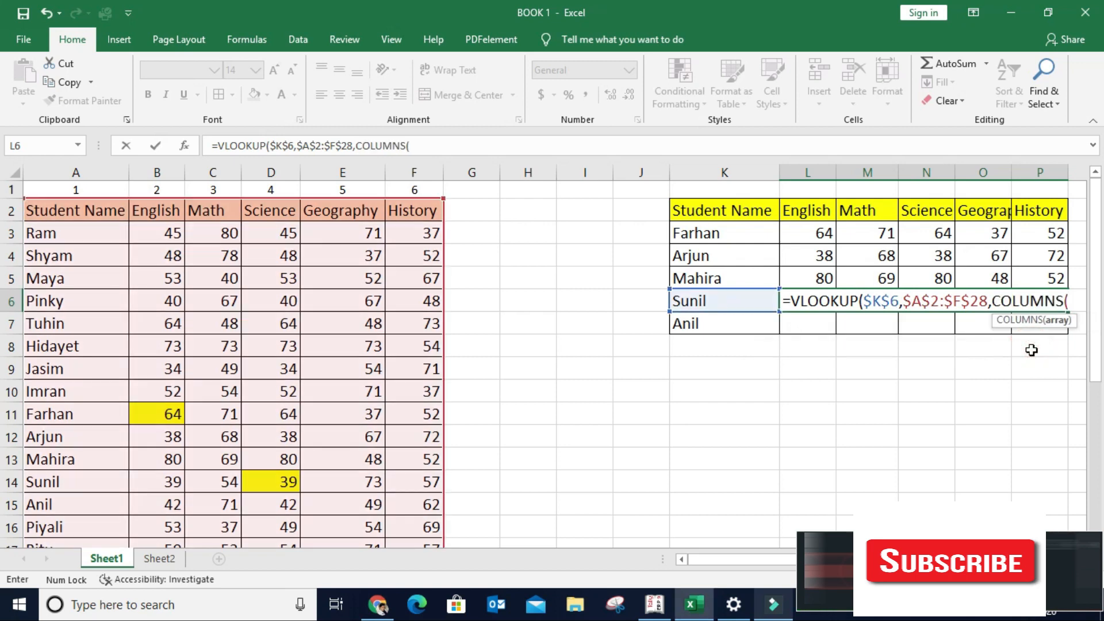
click(67, 208)
key(shift+Right)
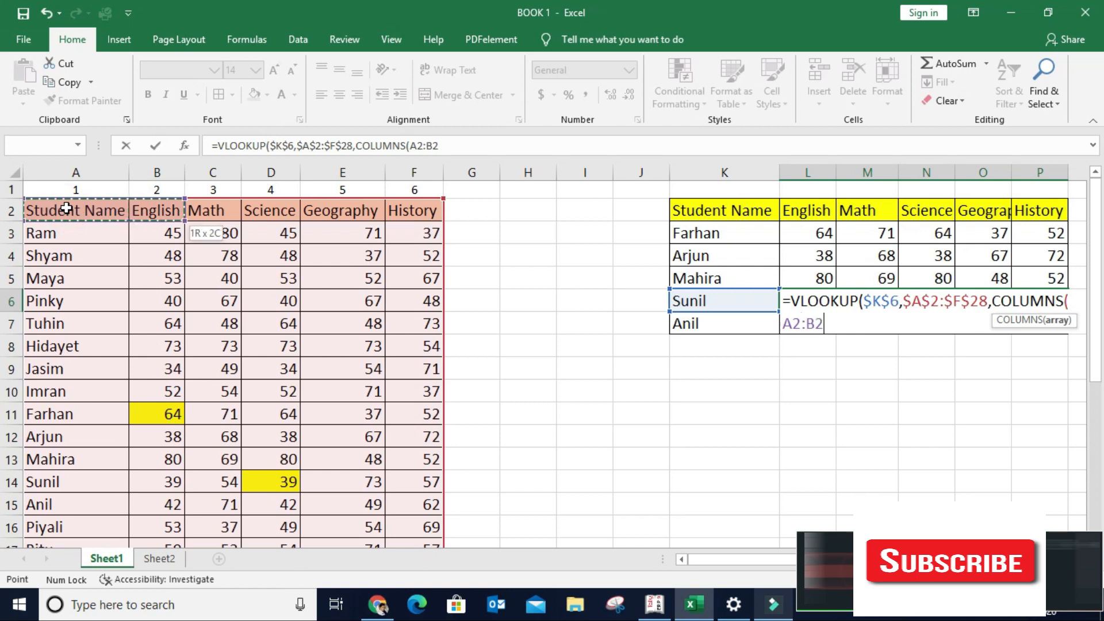
click(793, 325)
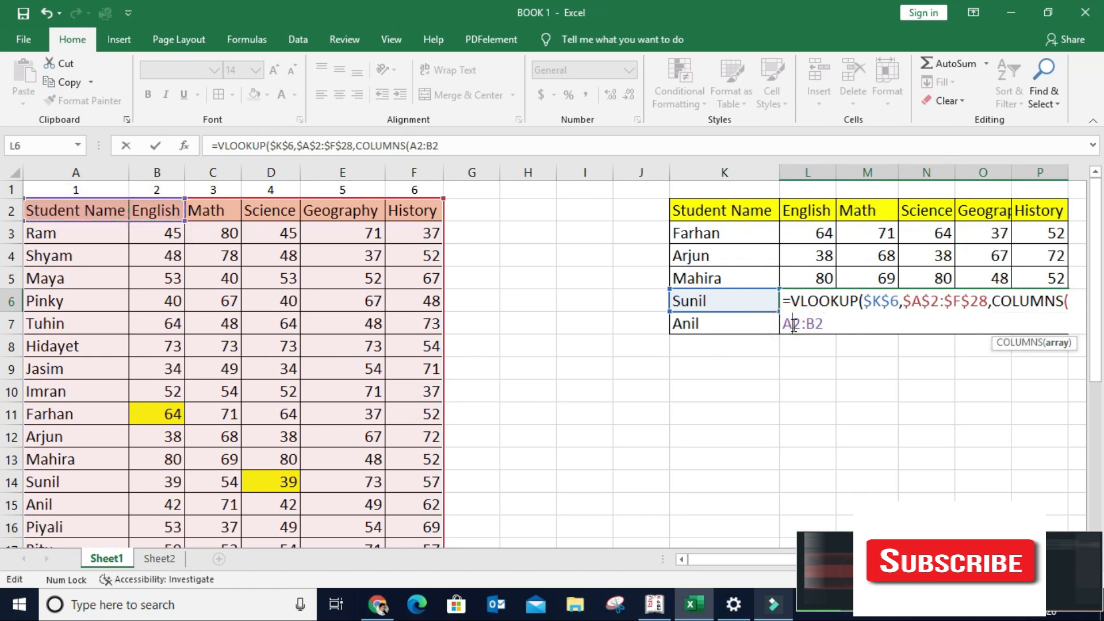
key(F4)
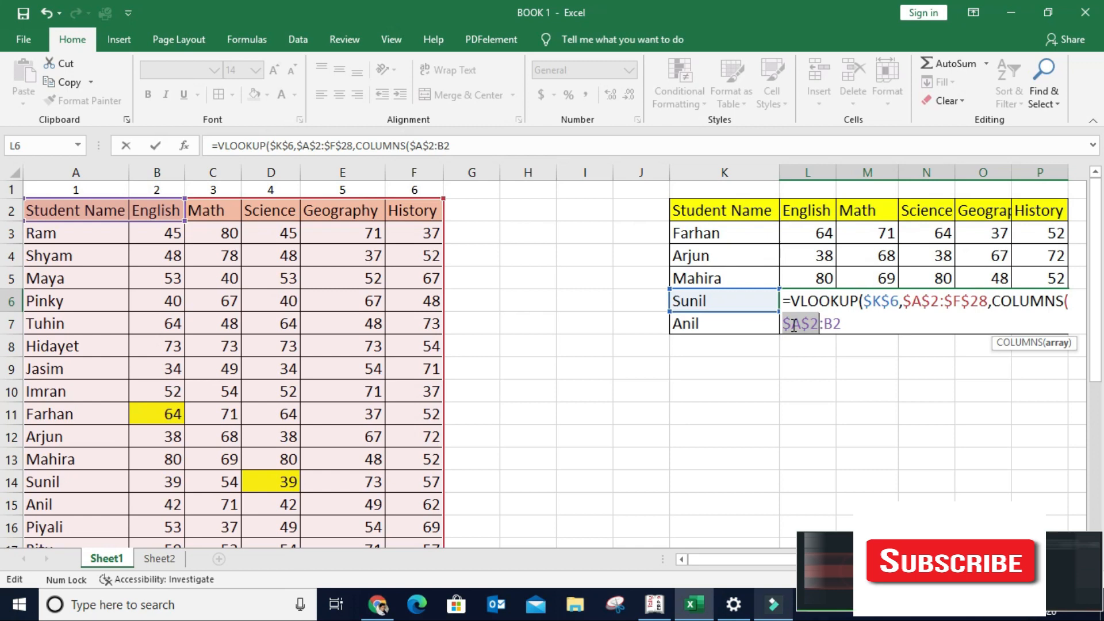
Close the COLUMNS function, set the range lookup to 0, and enter the formula in all selected cells L6:P6 at once
click(857, 326)
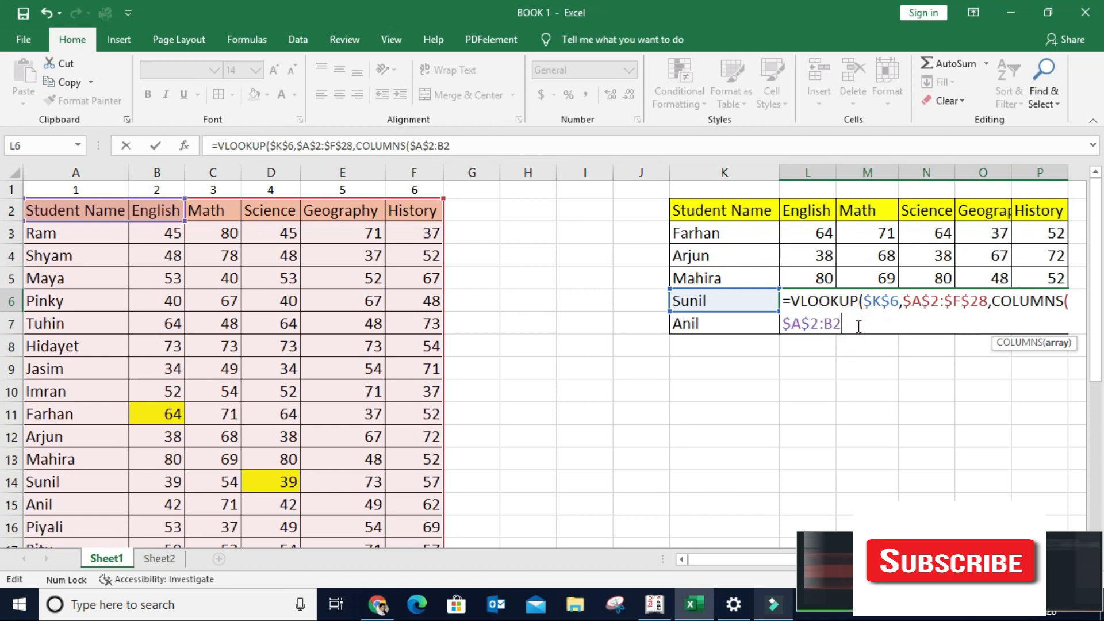
text())
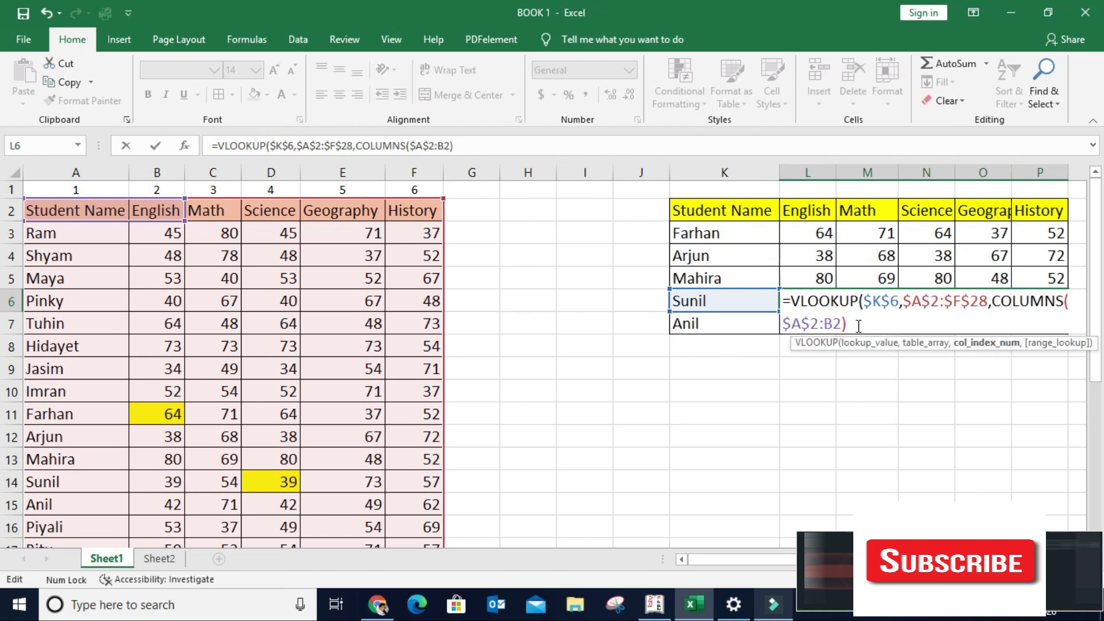
text(,0)
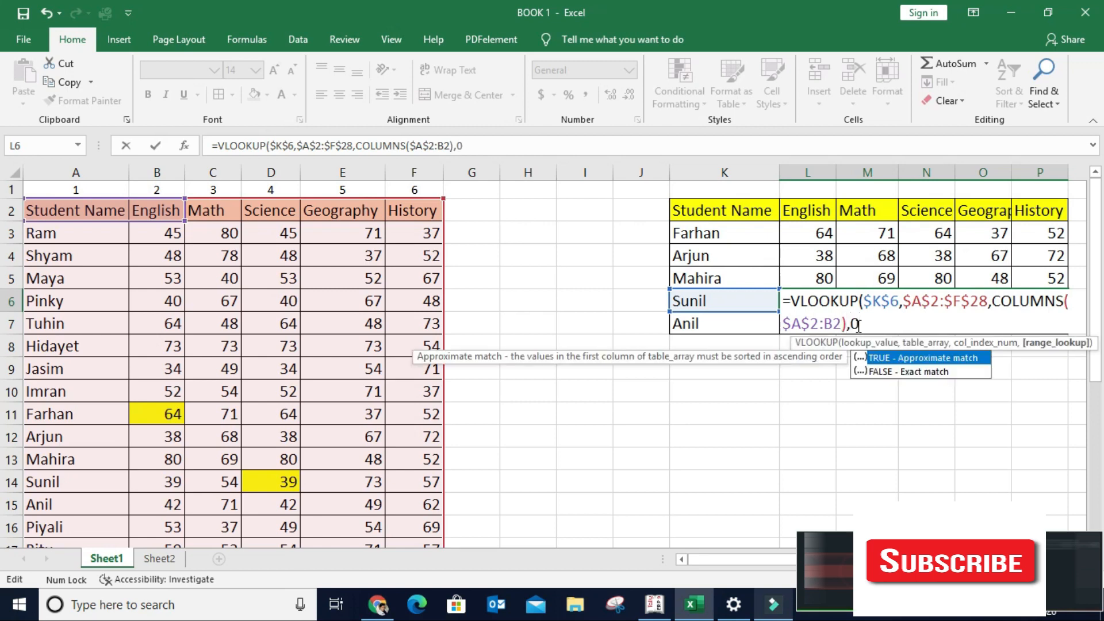
text())
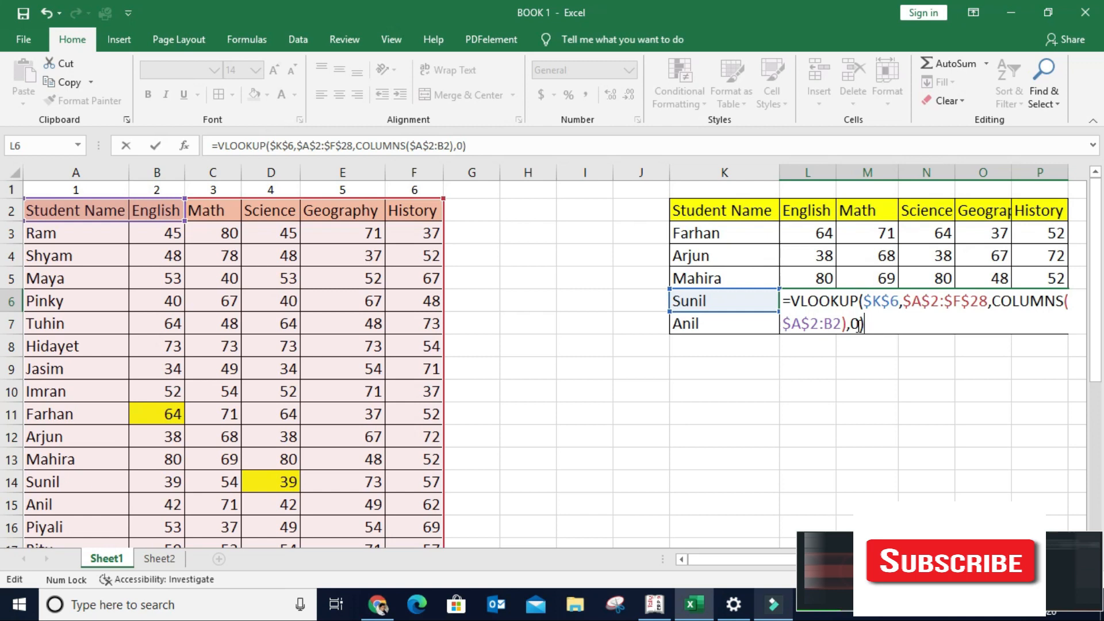
key(ctrl+Return)
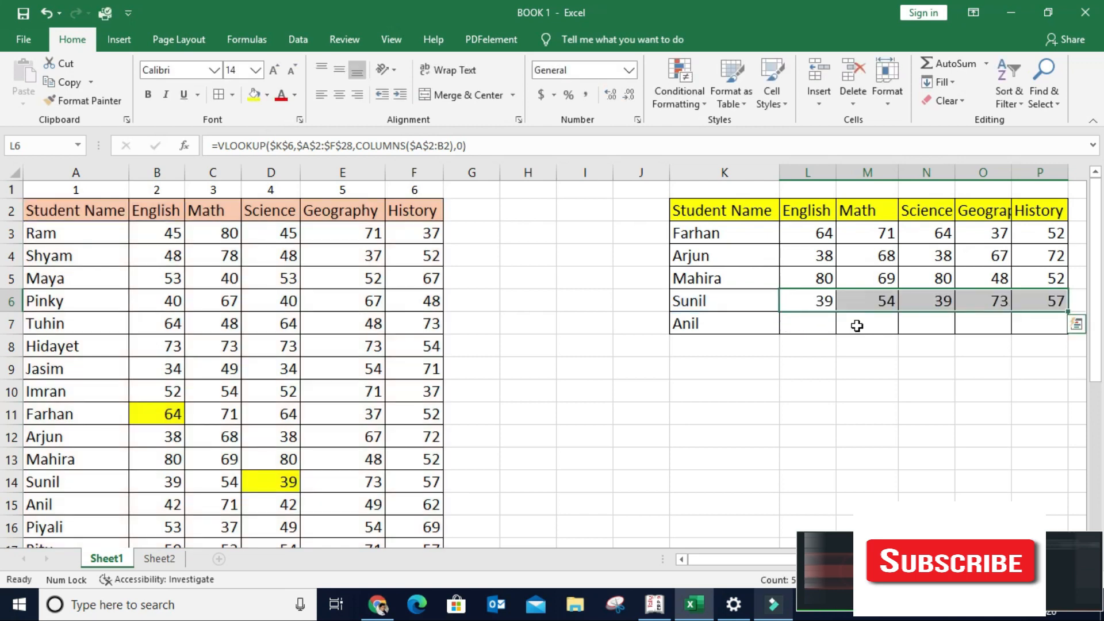
Examine the formulas across row 6 to see how the COLUMNS range changes from one subject to the next
click(820, 324)
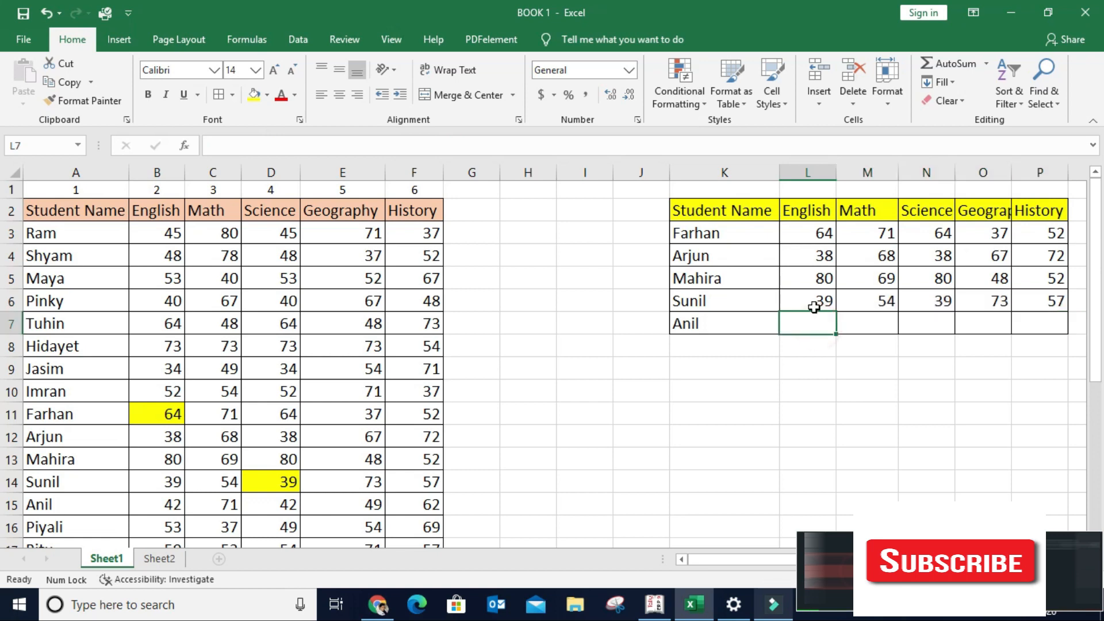
click(814, 303)
key(Right)
key(Right)
key(Right)
key(Right)
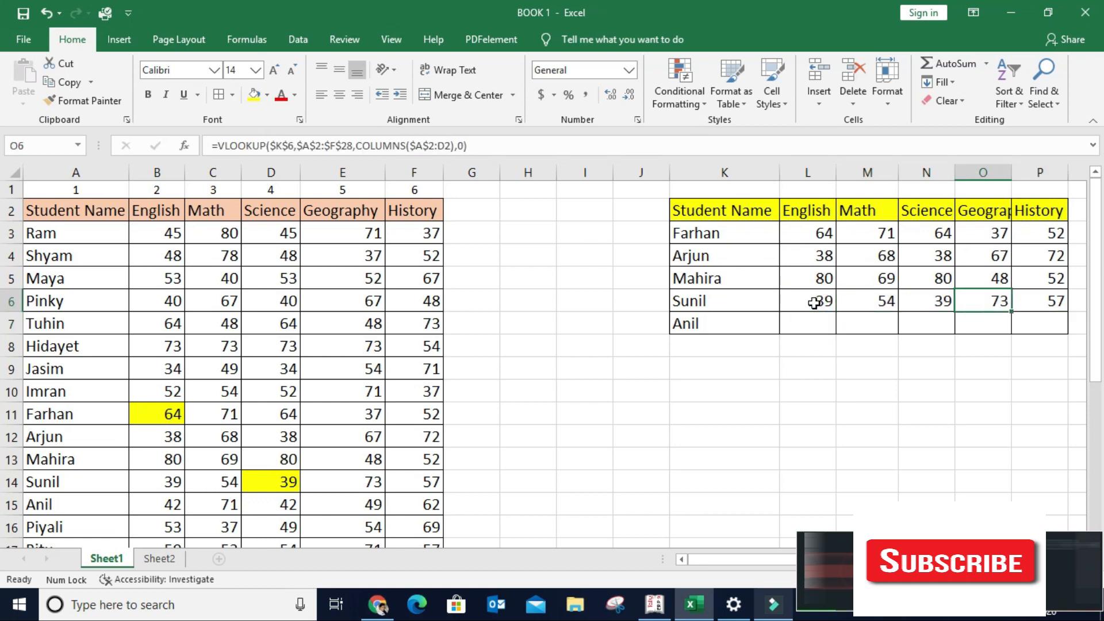
key(Left)
key(Left)
key(Left)
key(Left)
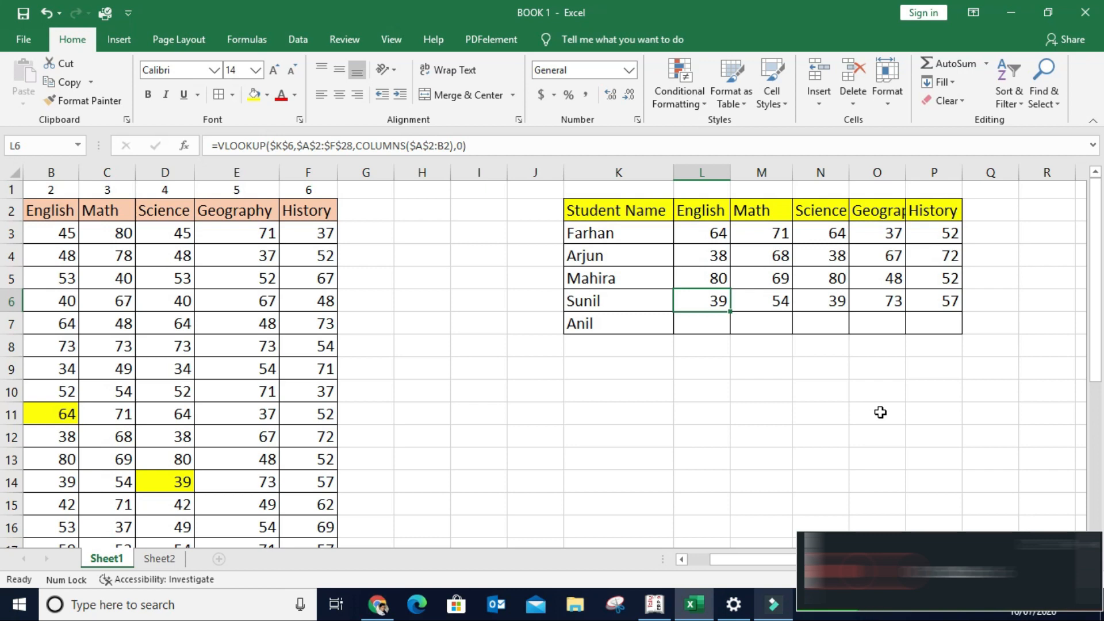
click(897, 569)
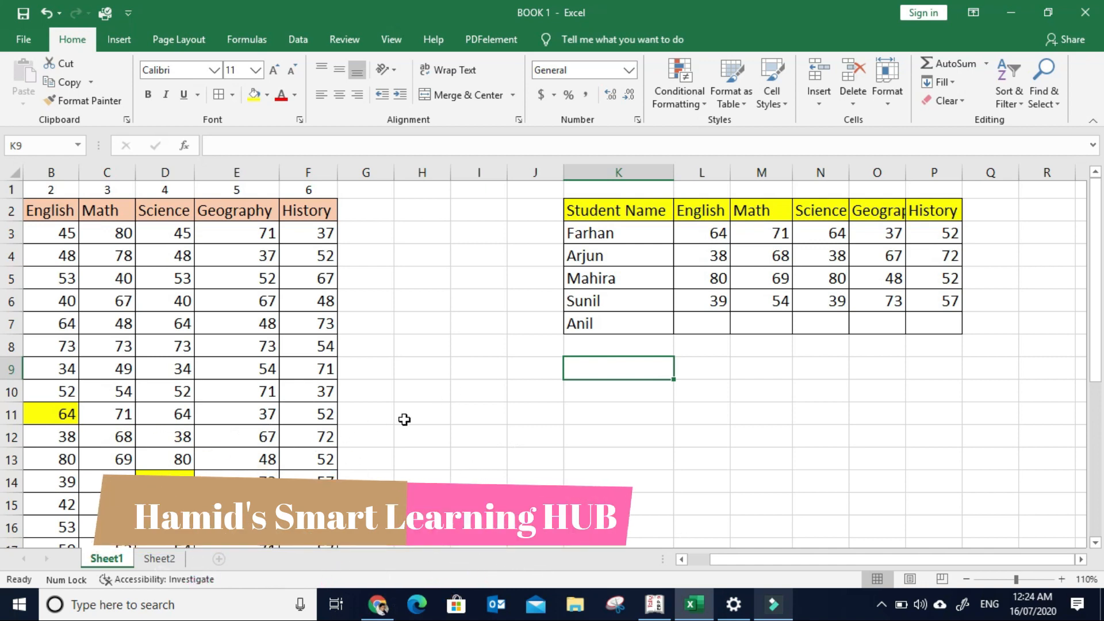
click(152, 560)
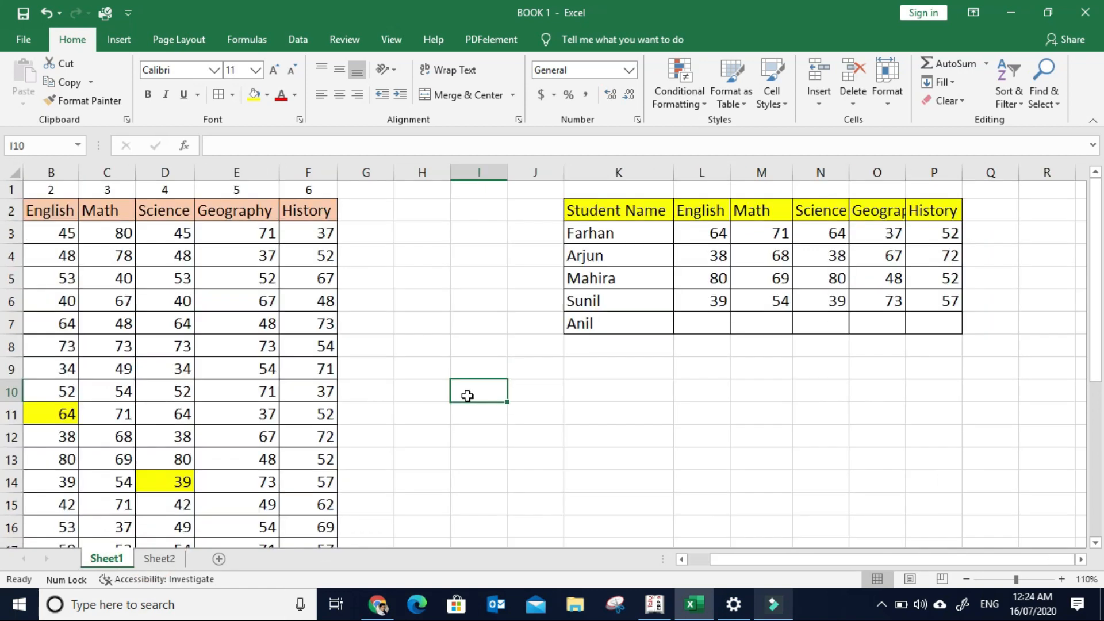
key(Left)
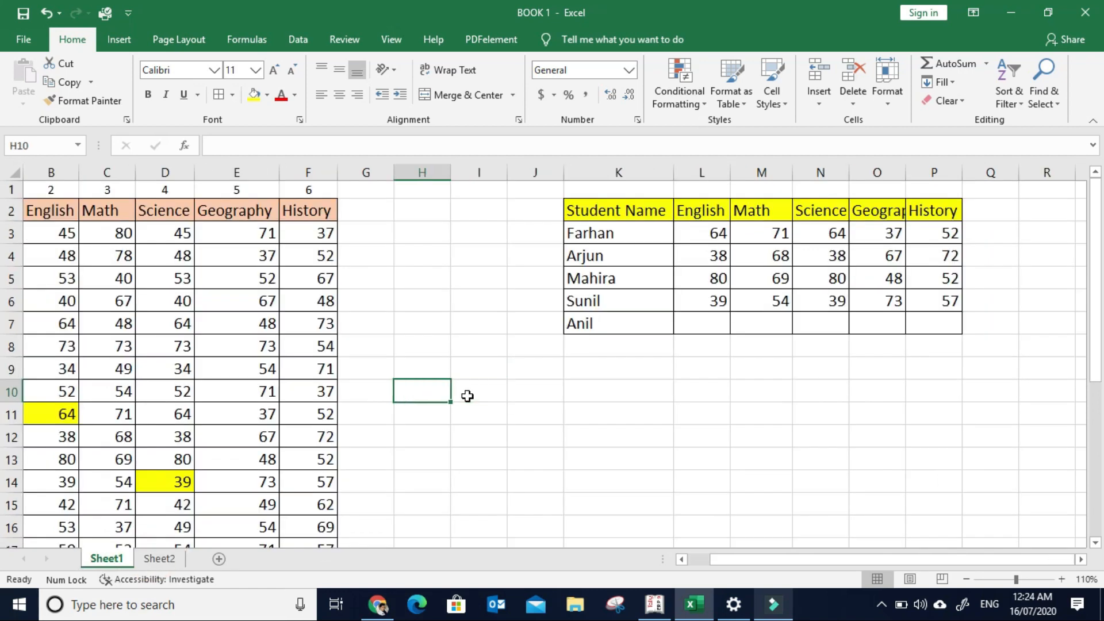
key(Home)
key(Right)
key(Right)
key(Right)
key(Right)
key(Right)
key(Right)
key(Right)
key(Right)
key(Right)
key(Right)
key(Right)
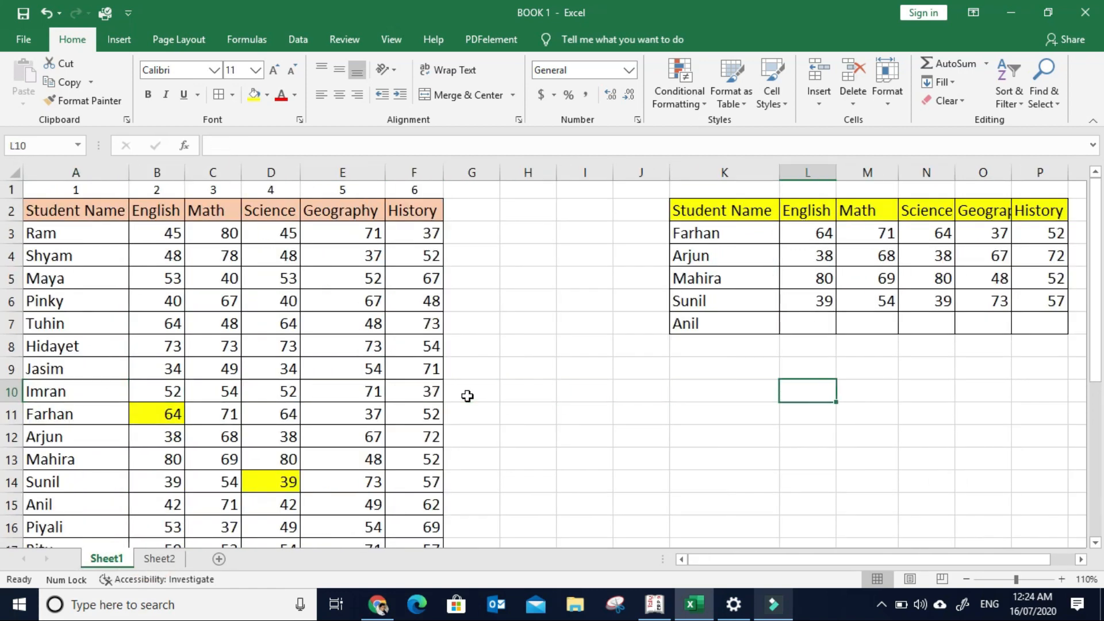
key(Right)
key(Right)
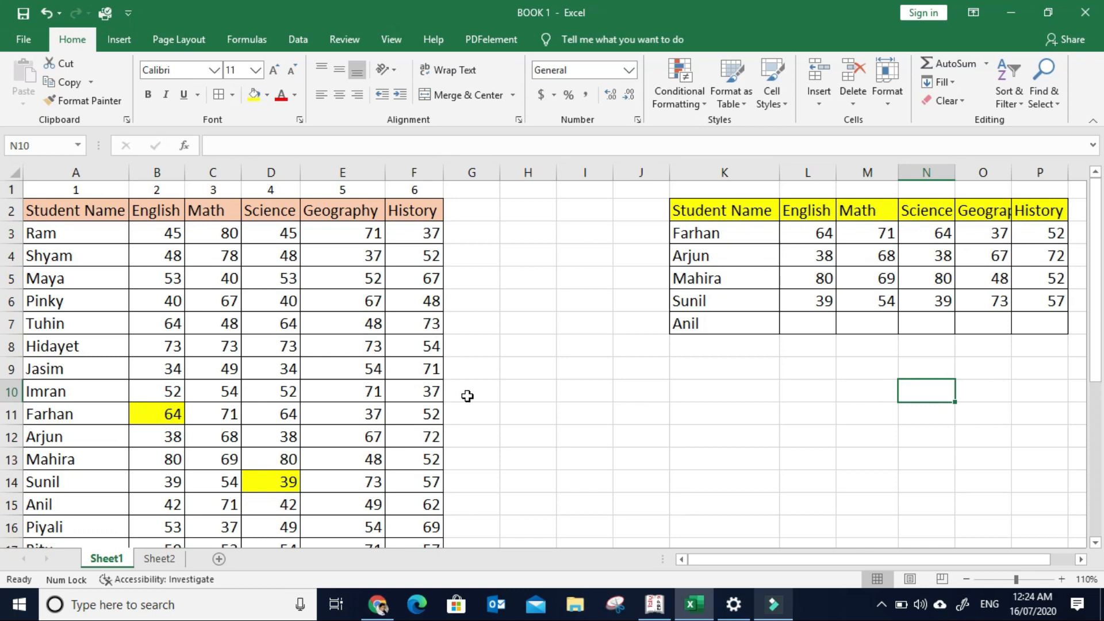
key(Left)
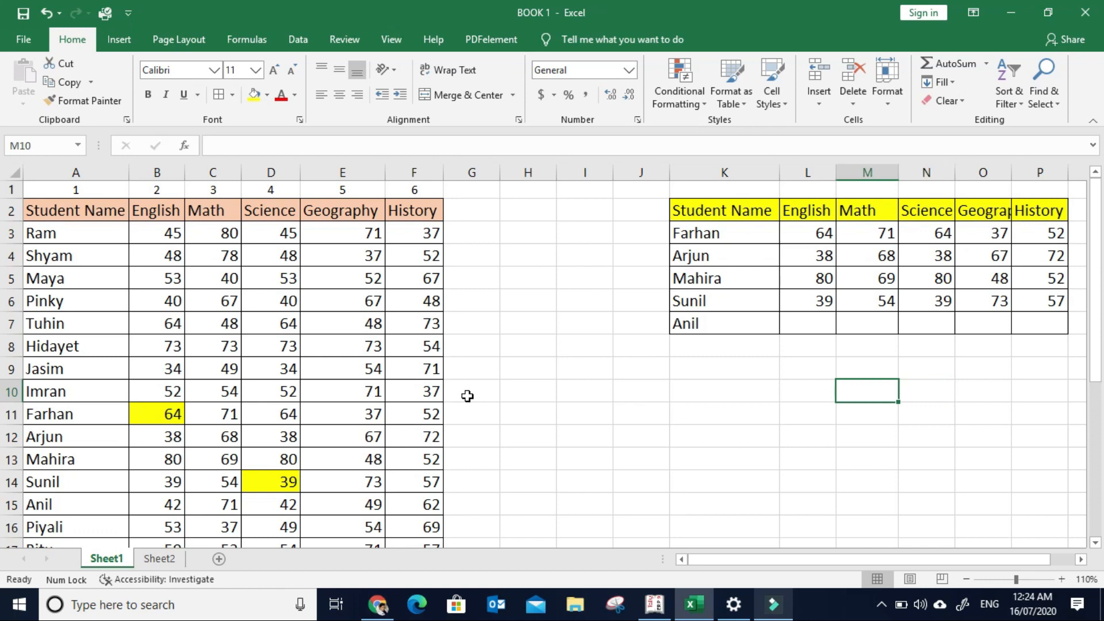
key(Left)
key(Left)
key(Left)
key(Left)
key(Left)
key(Left)
key(Left)
key(Left)
key(Left)
key(Left)
key(Right)
key(Right)
key(Right)
key(Right)
key(Right)
key(Right)
key(Right)
key(Right)
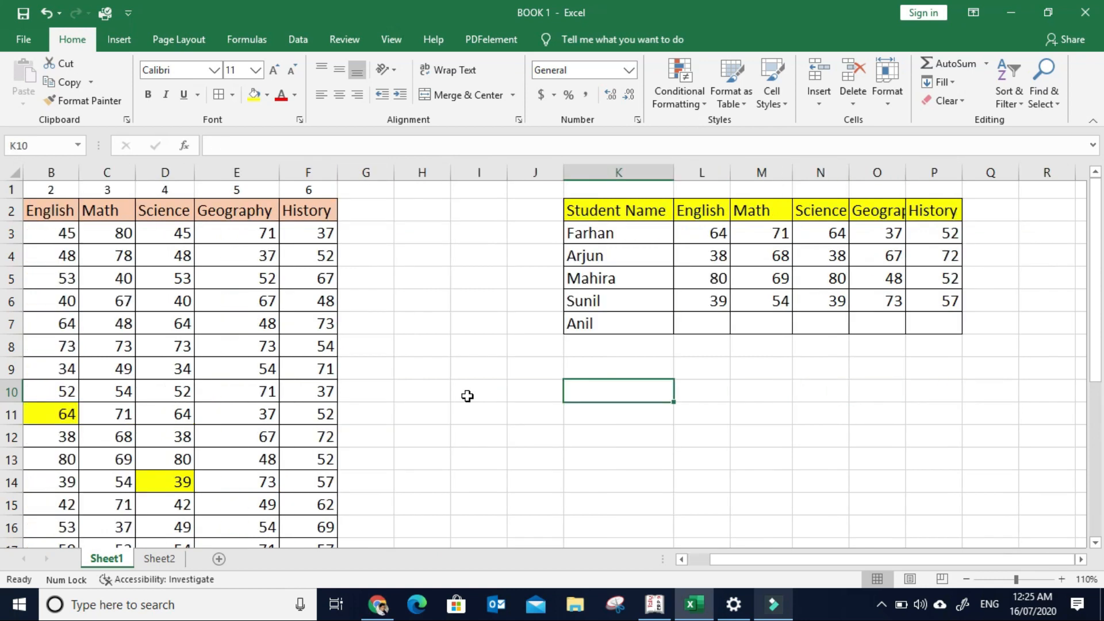